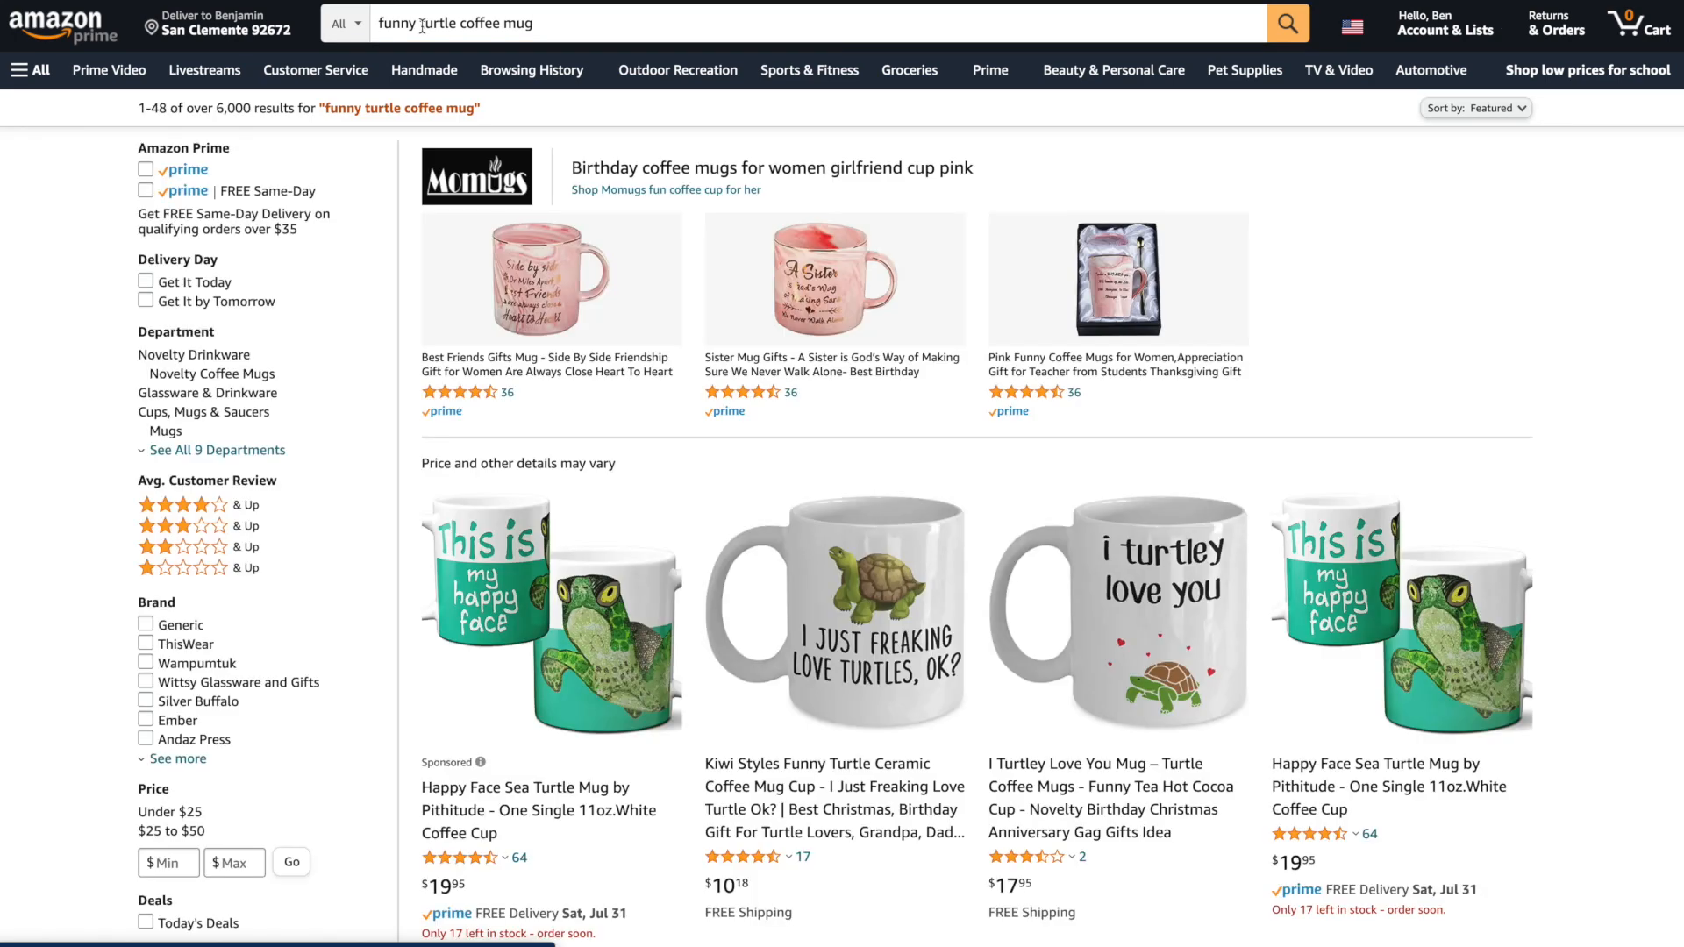
# Open the Kiwi Styles funny turtle mug from the search results and compare its images with the I Turtley Love You mug's.
pyautogui.scroll(-5, 871, 729)
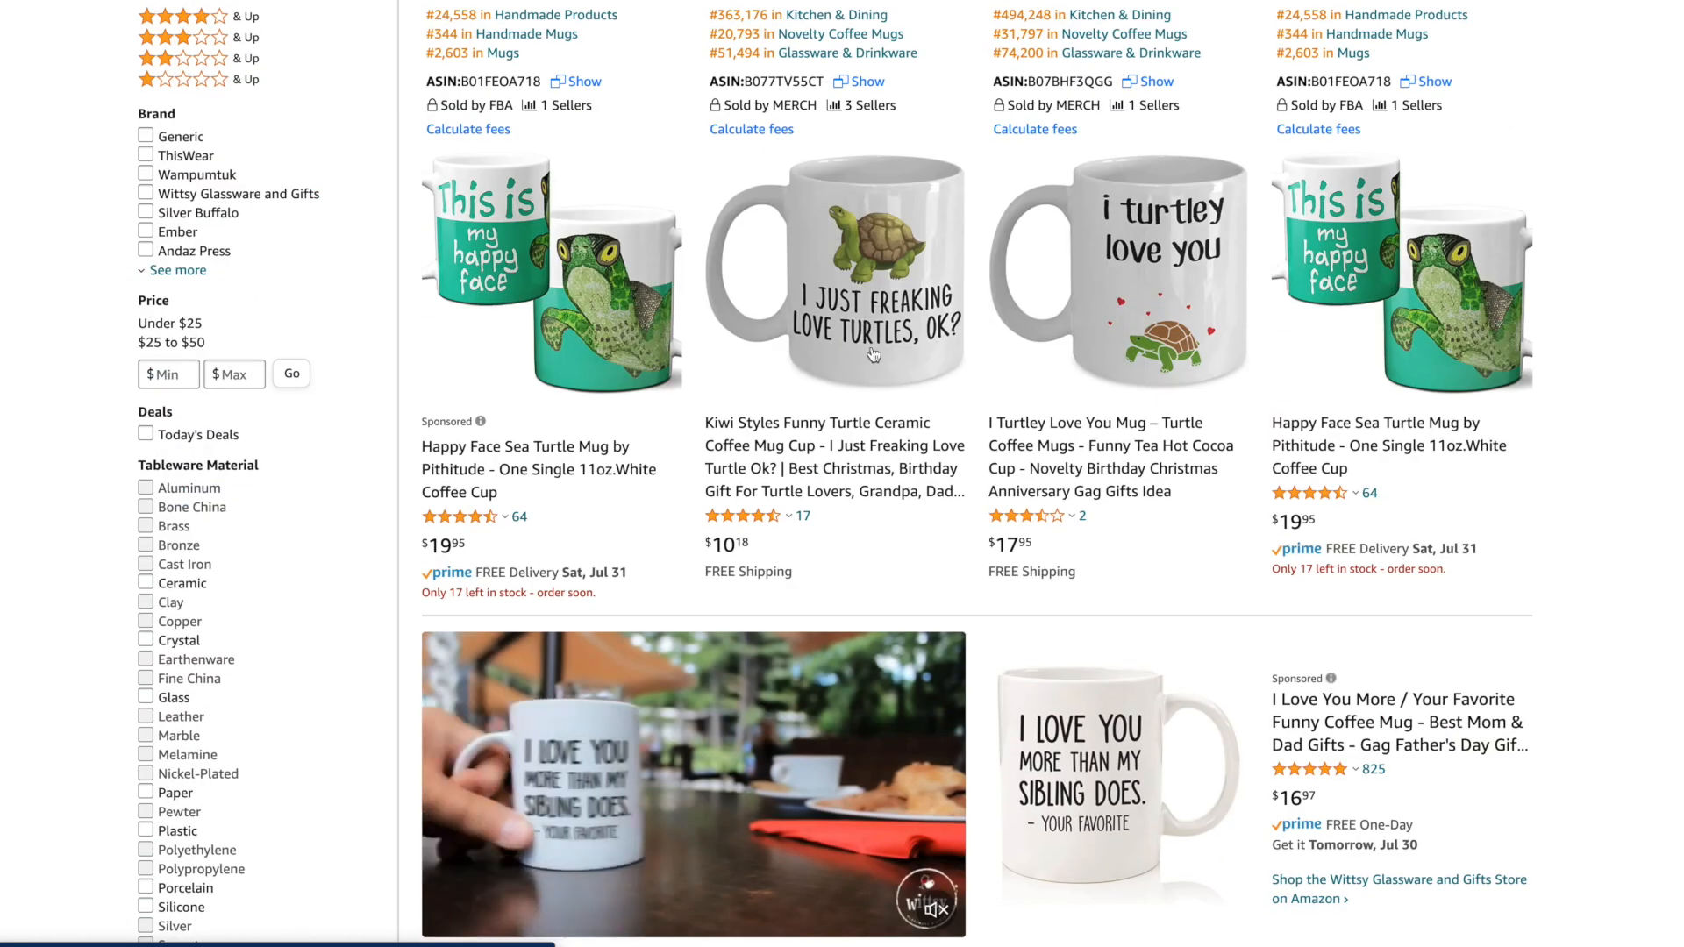
pyautogui.click(835, 445)
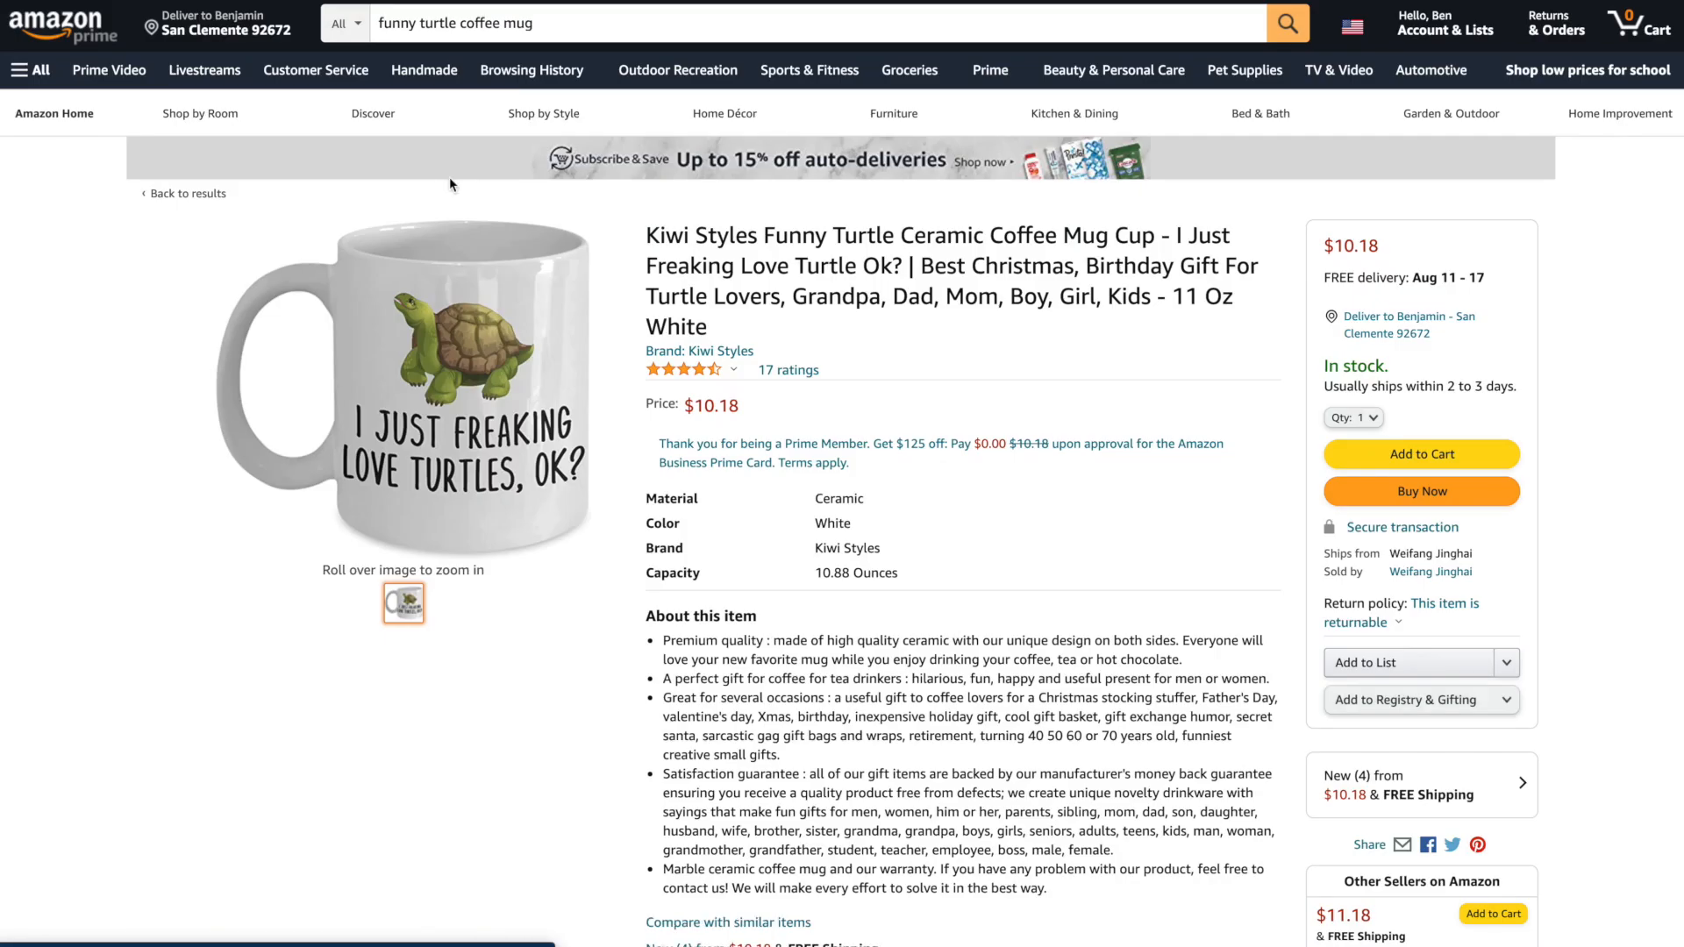
pyautogui.moveTo(423, 393)
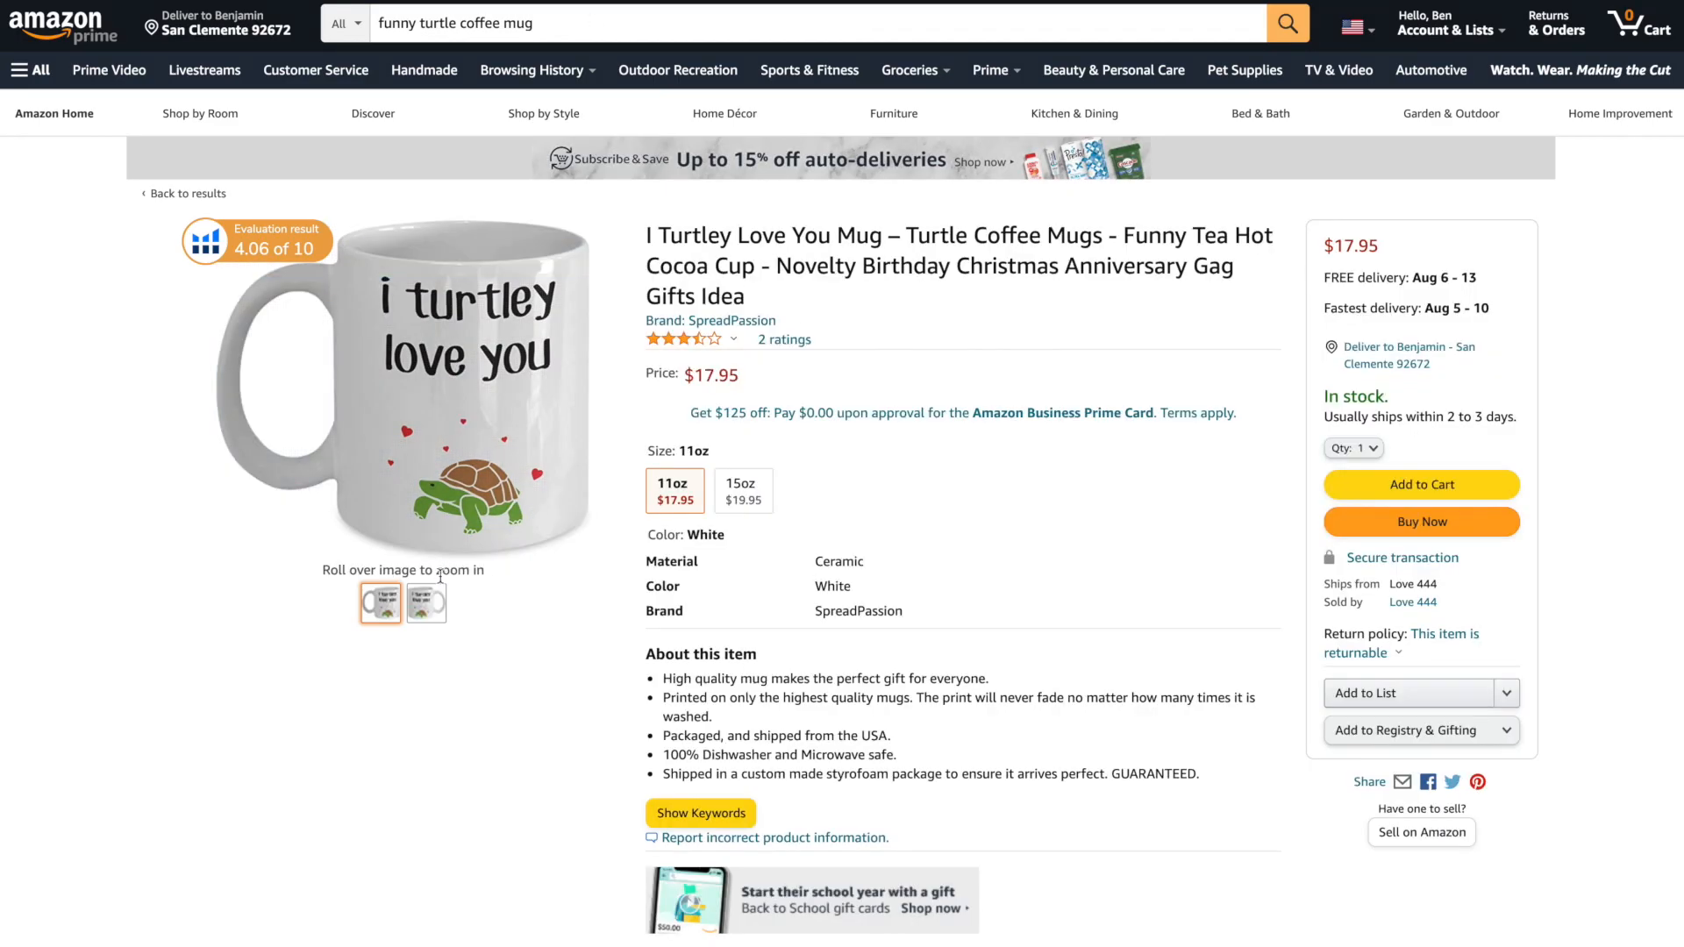
pyautogui.moveTo(427, 614)
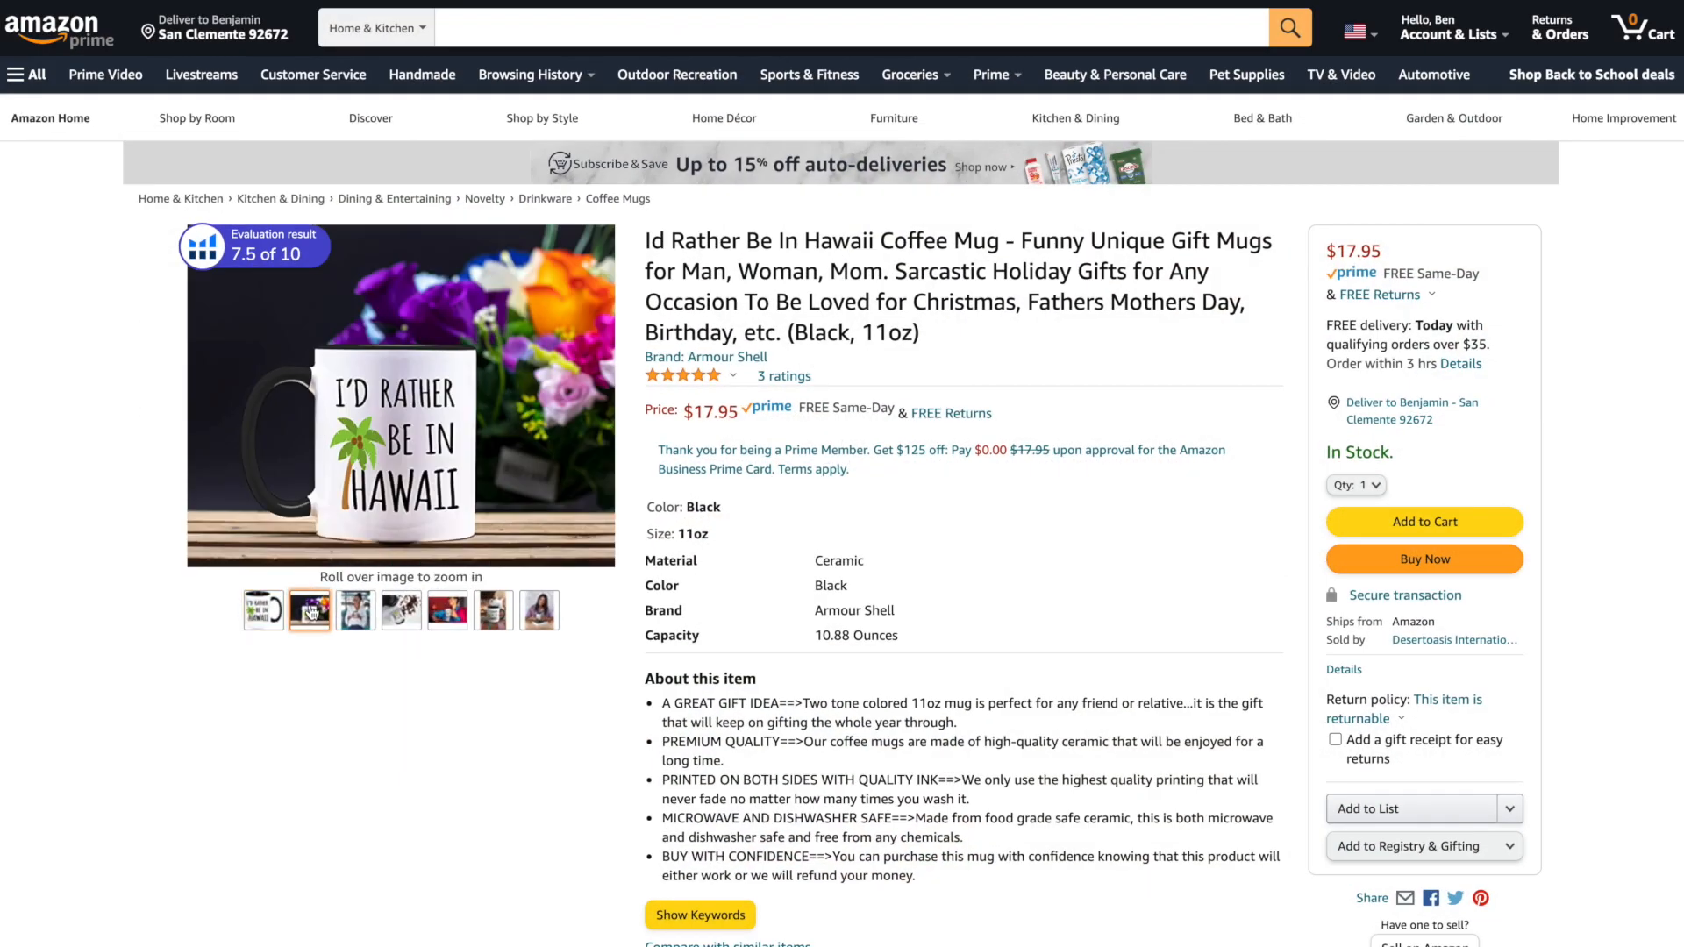
# View the Id Rather Be In Hawaii mug's gallery images in turn, including the lifestyle photos.
pyautogui.moveTo(442, 620)
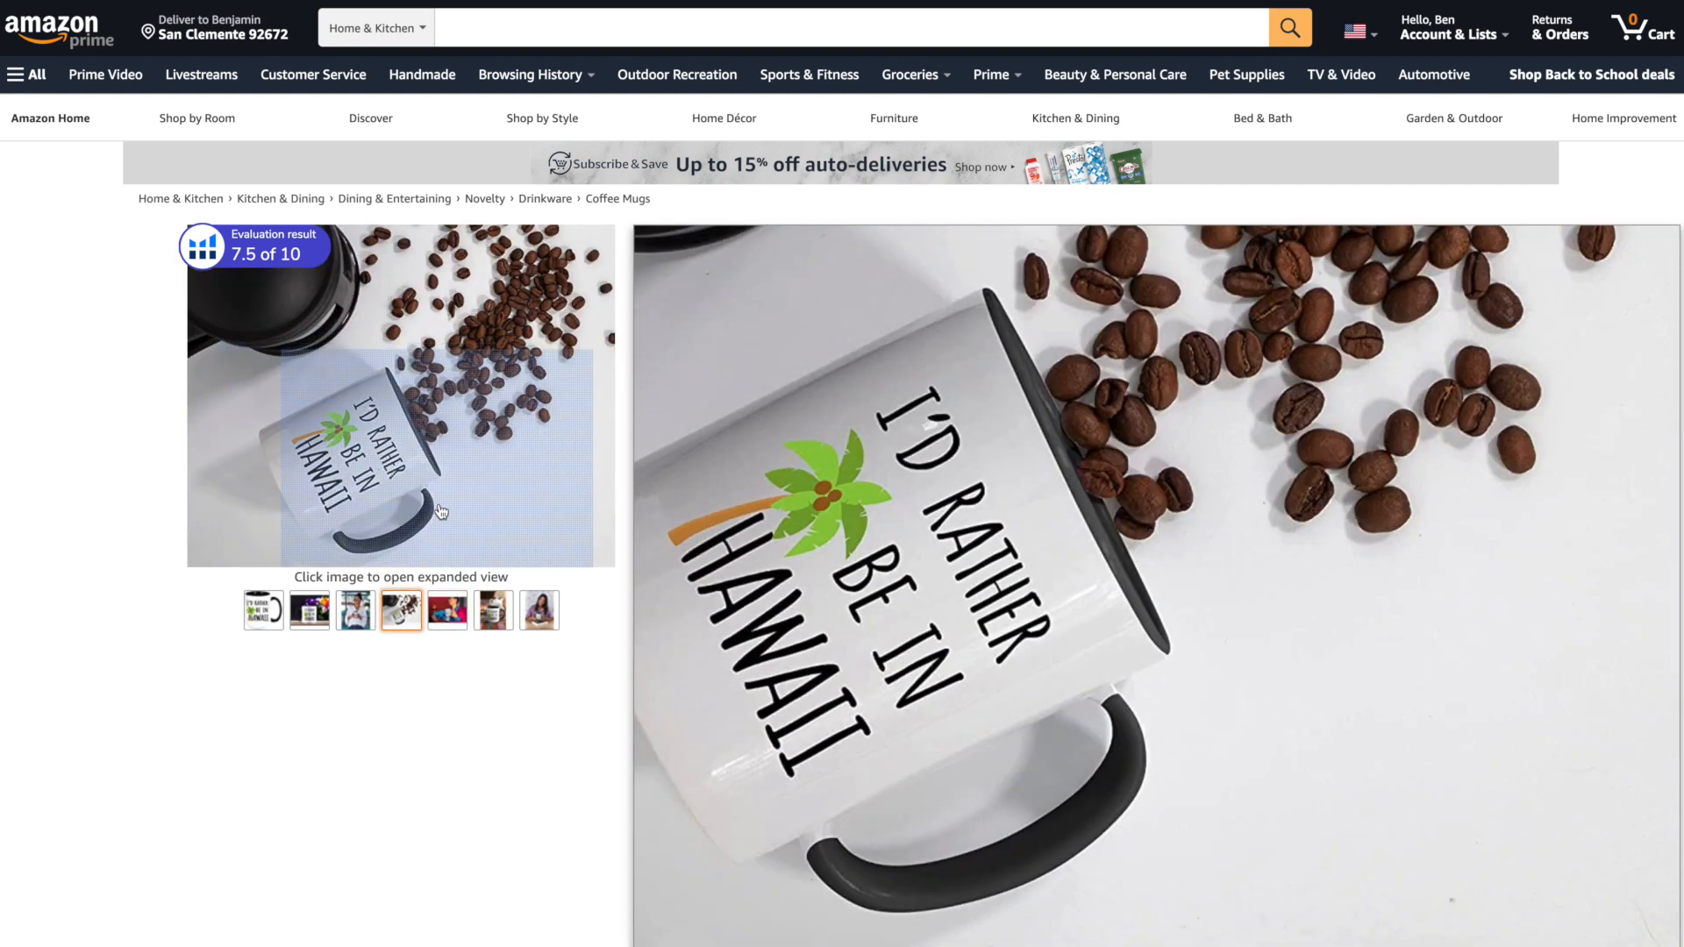
pyautogui.moveTo(410, 516)
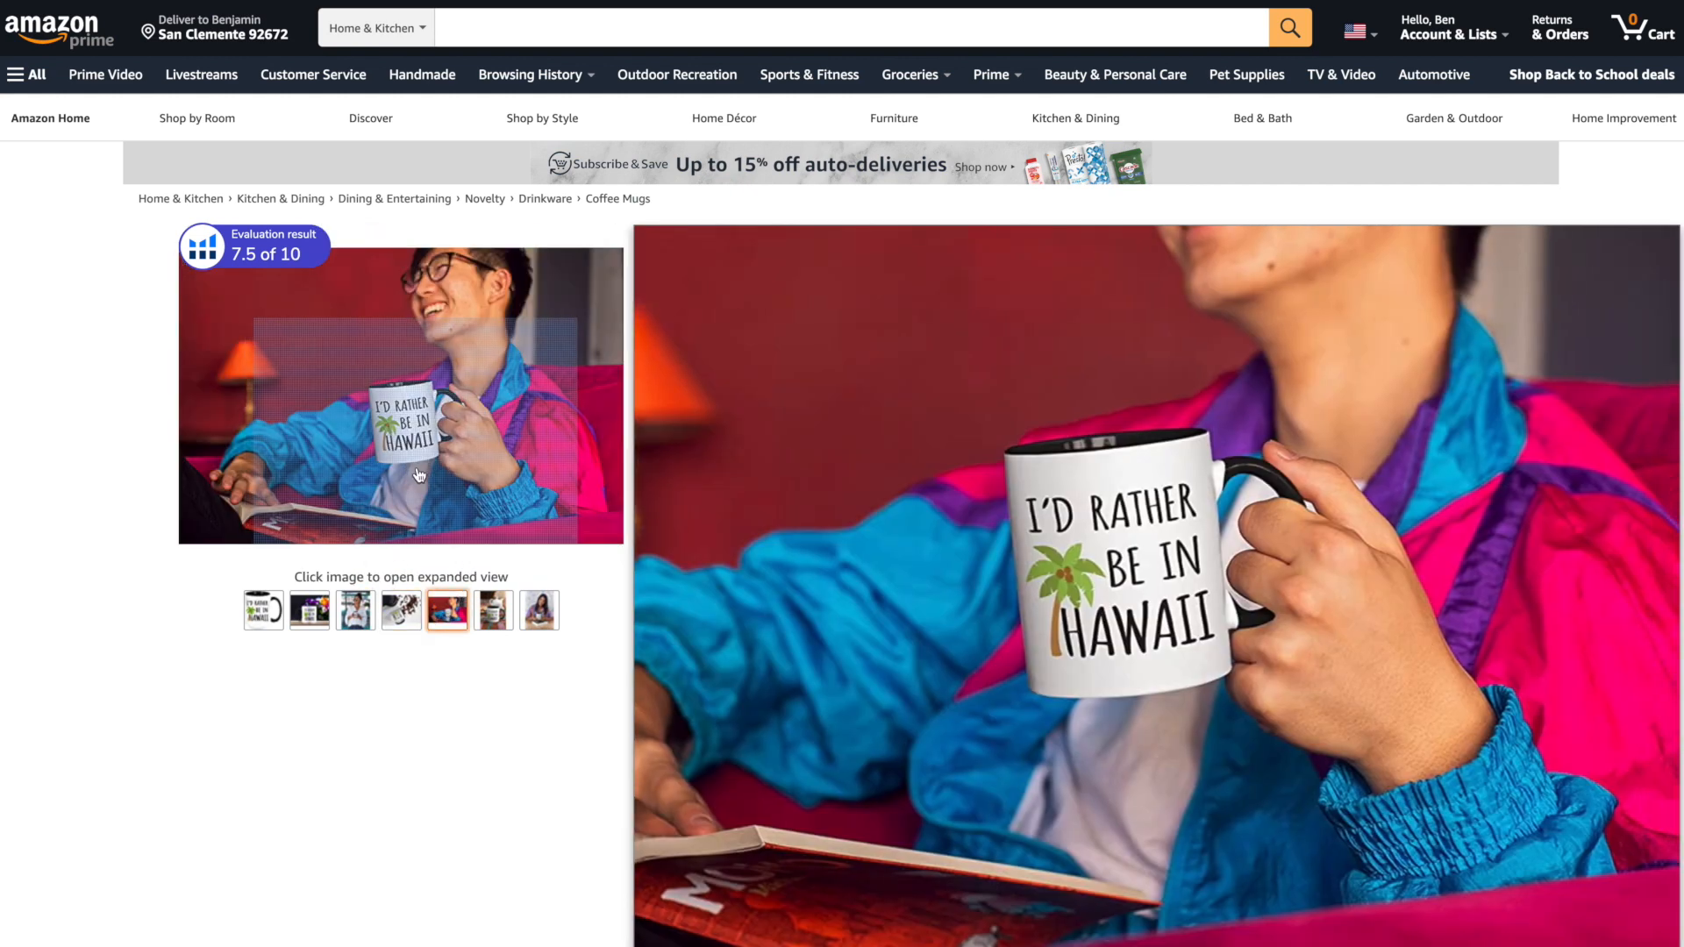
pyautogui.moveTo(493, 610)
pyautogui.moveTo(509, 565)
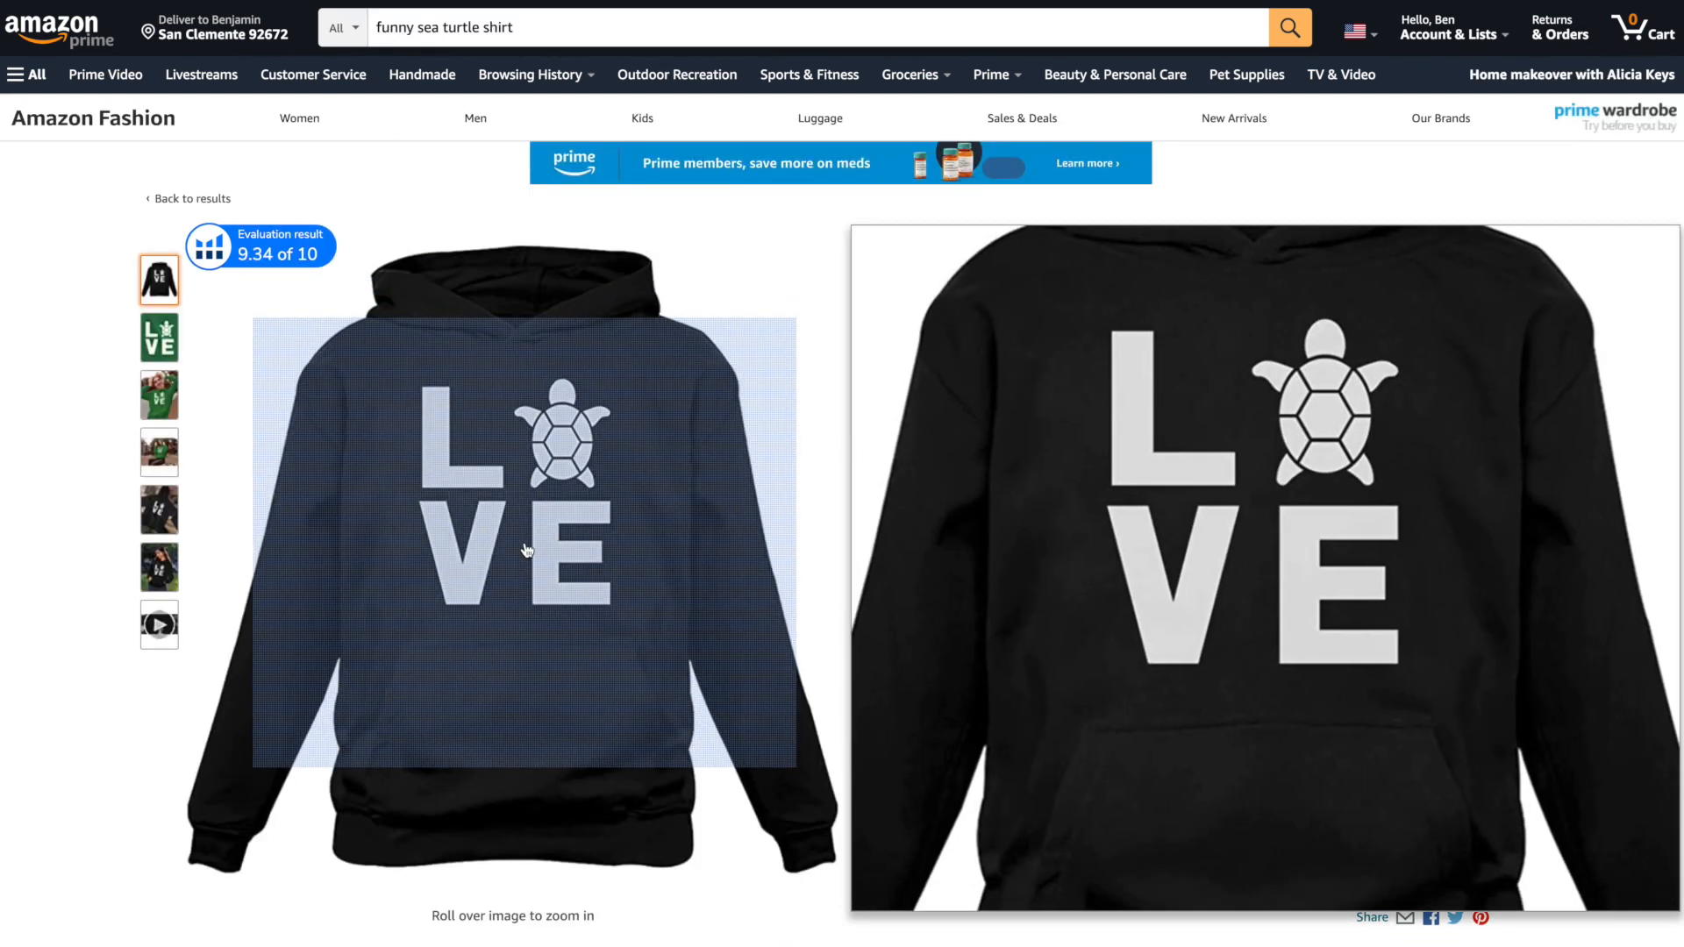
# View the turtle LOVE hoodie's gallery images in turn, including the green and black model photos.
pyautogui.moveTo(174, 340)
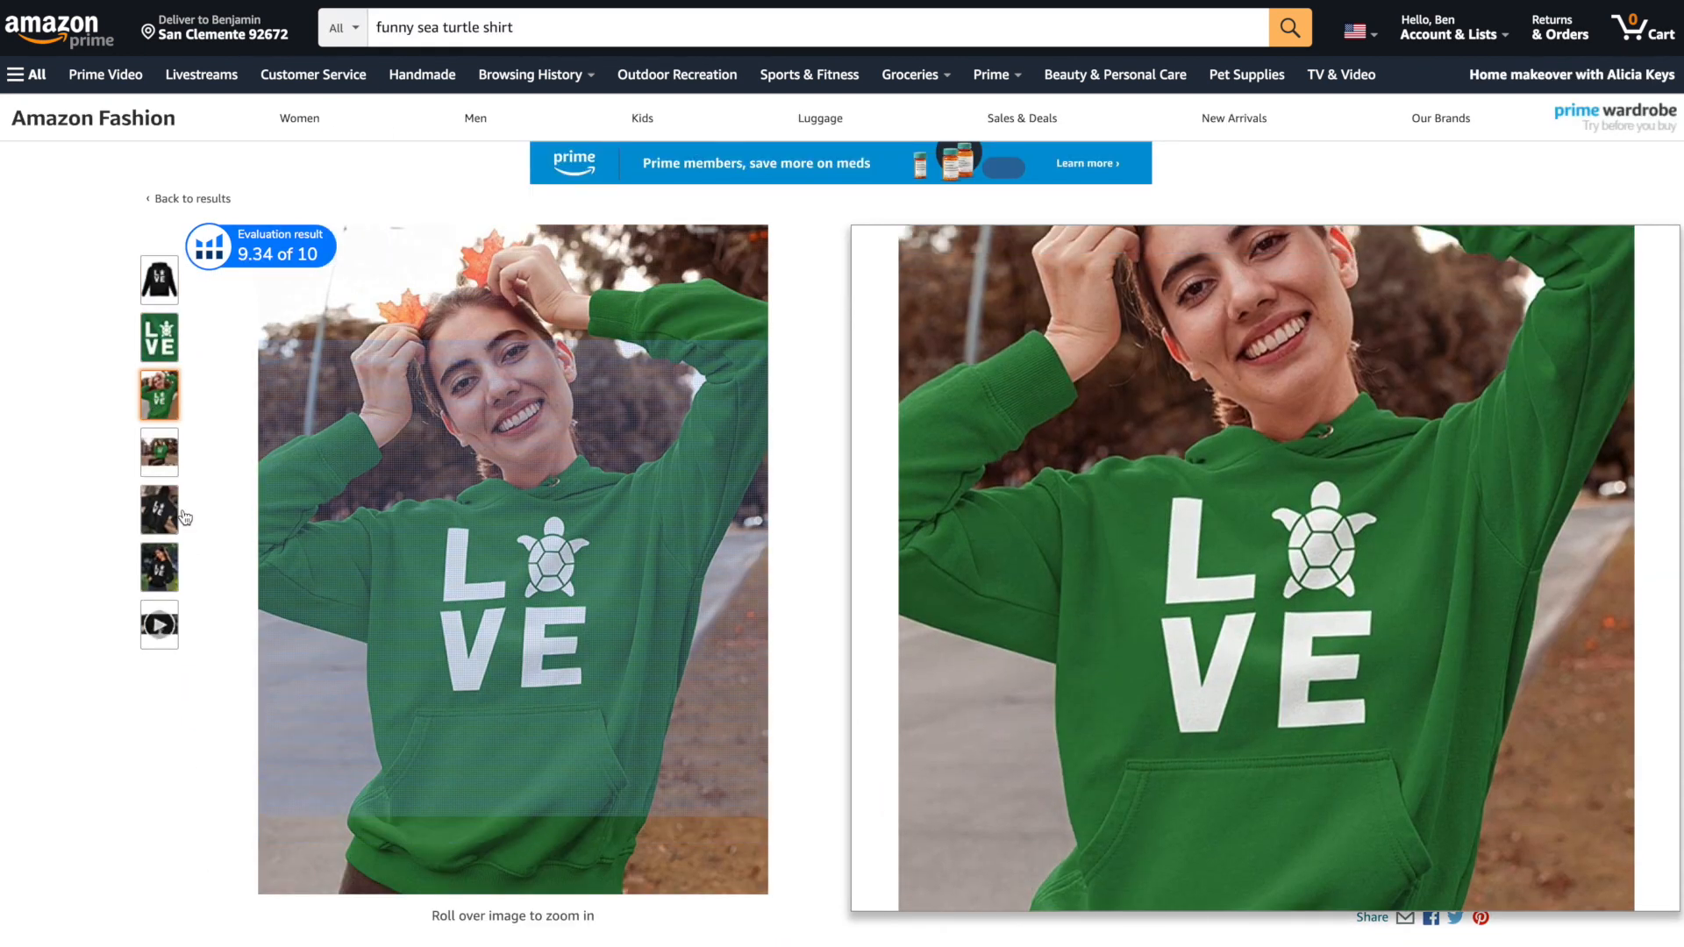
pyautogui.moveTo(176, 474)
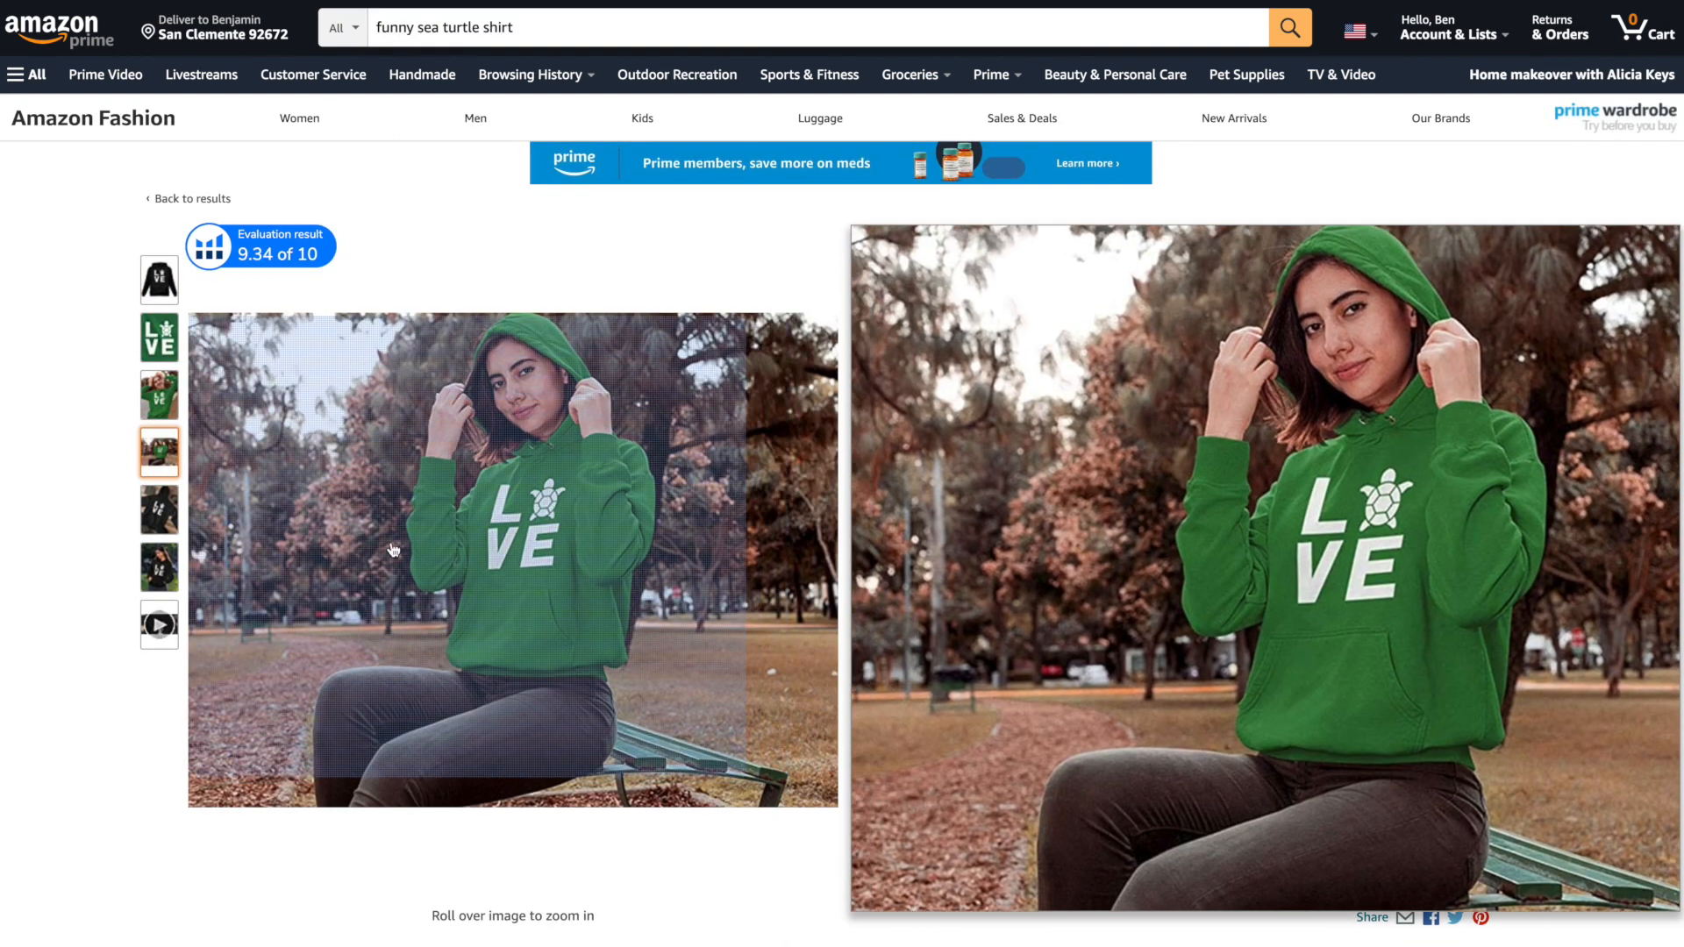
pyautogui.moveTo(181, 507)
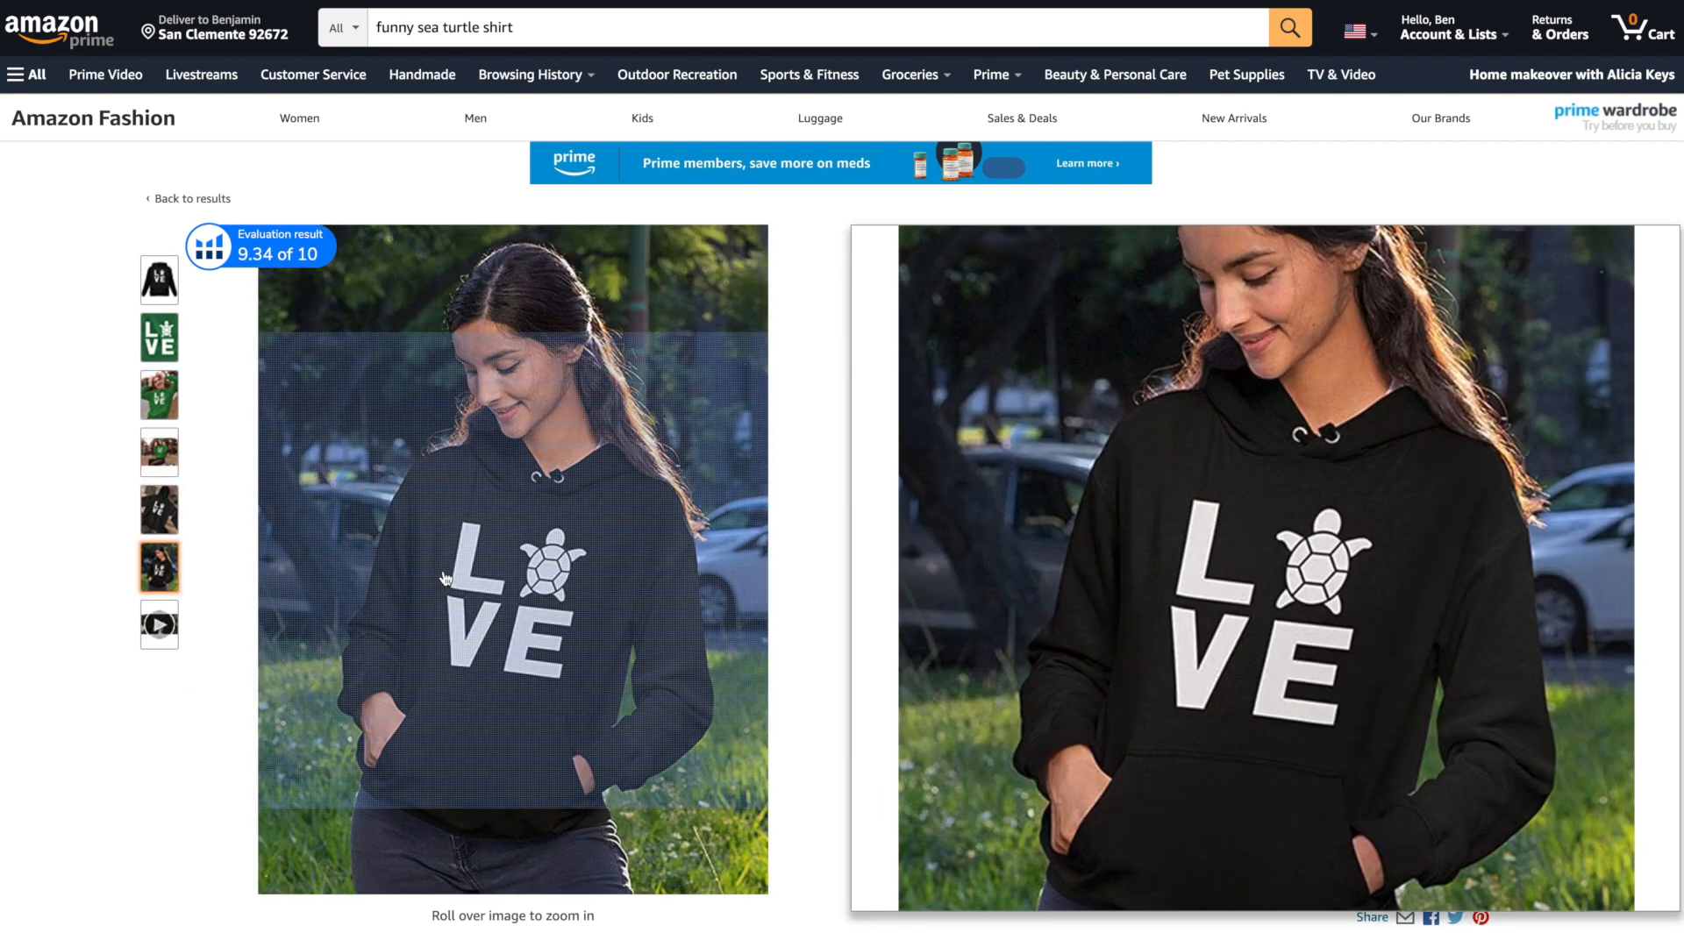
pyautogui.moveTo(173, 630)
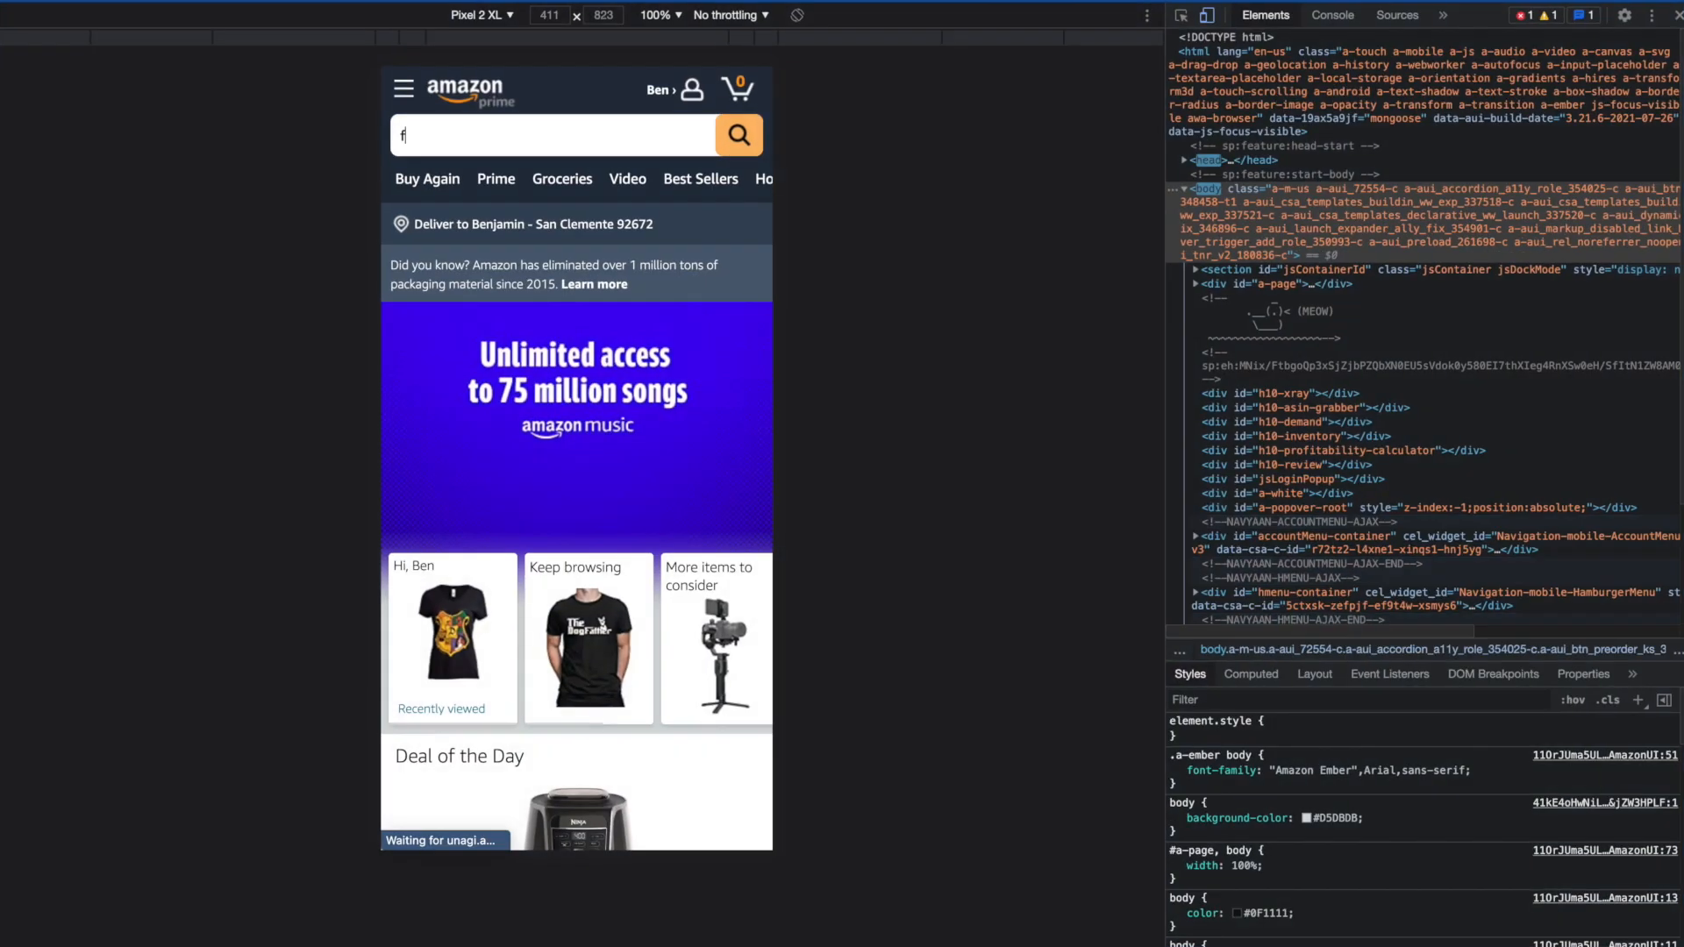
# Search the mobile Amazon site for "funny dog shirt" and open the Ann Arbor T-shirt Co. Dogfather shirt.
pyautogui.write('unny dog shirt')
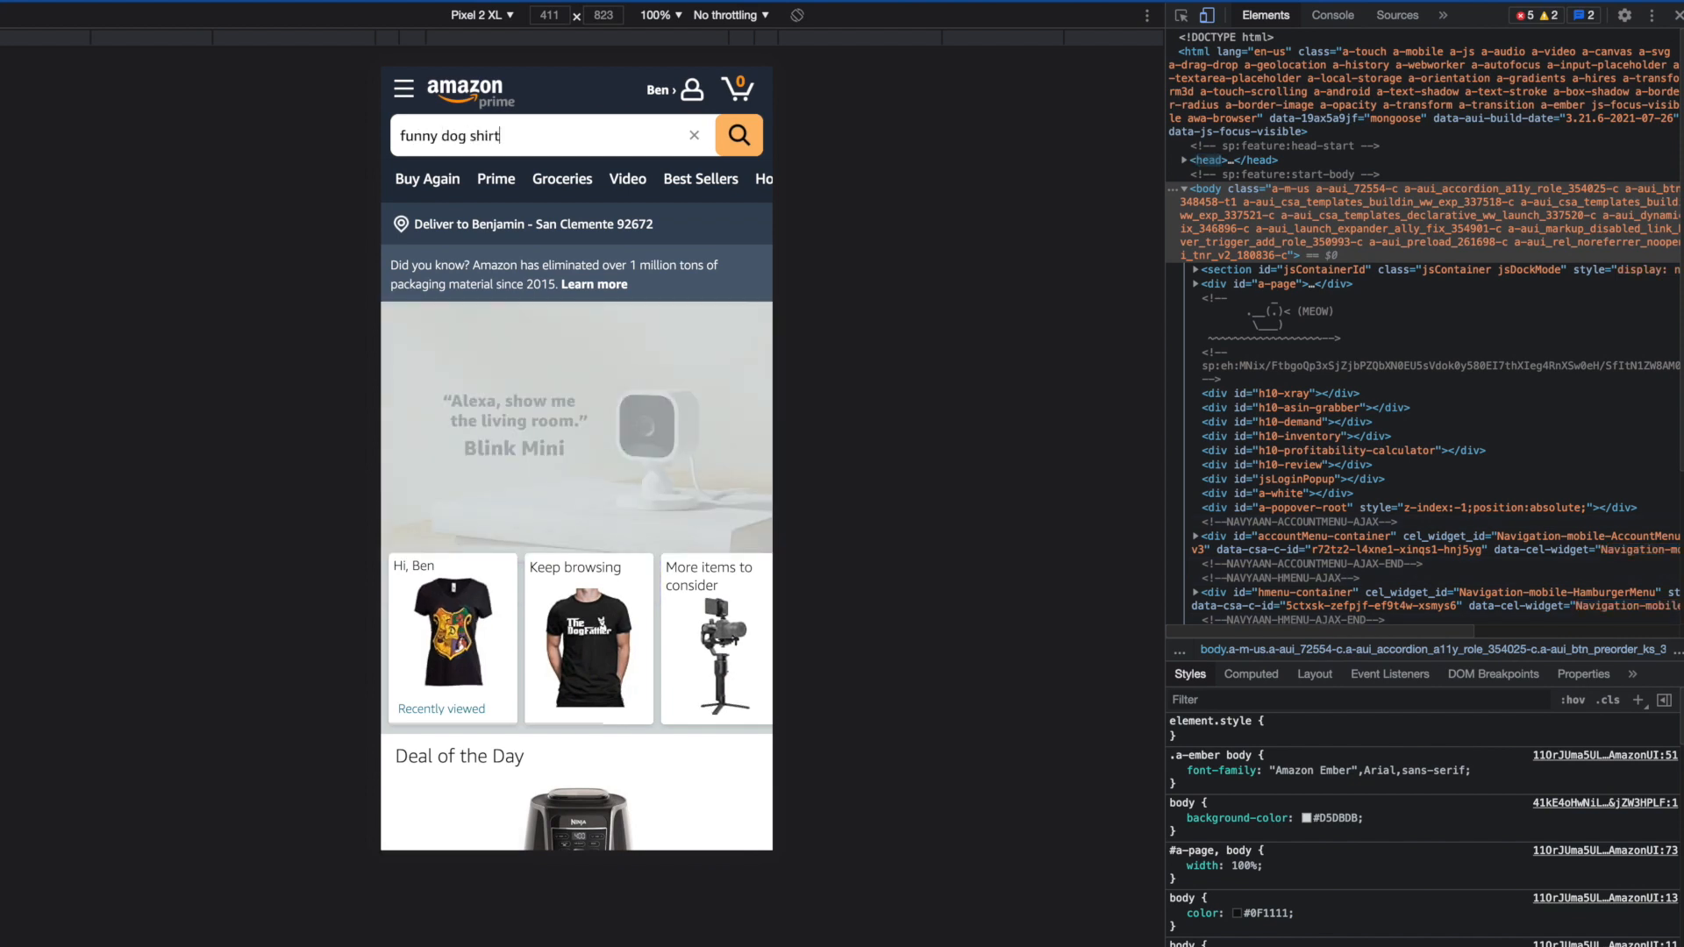
pyautogui.press('Return')
pyautogui.scroll(-5, 588, 422)
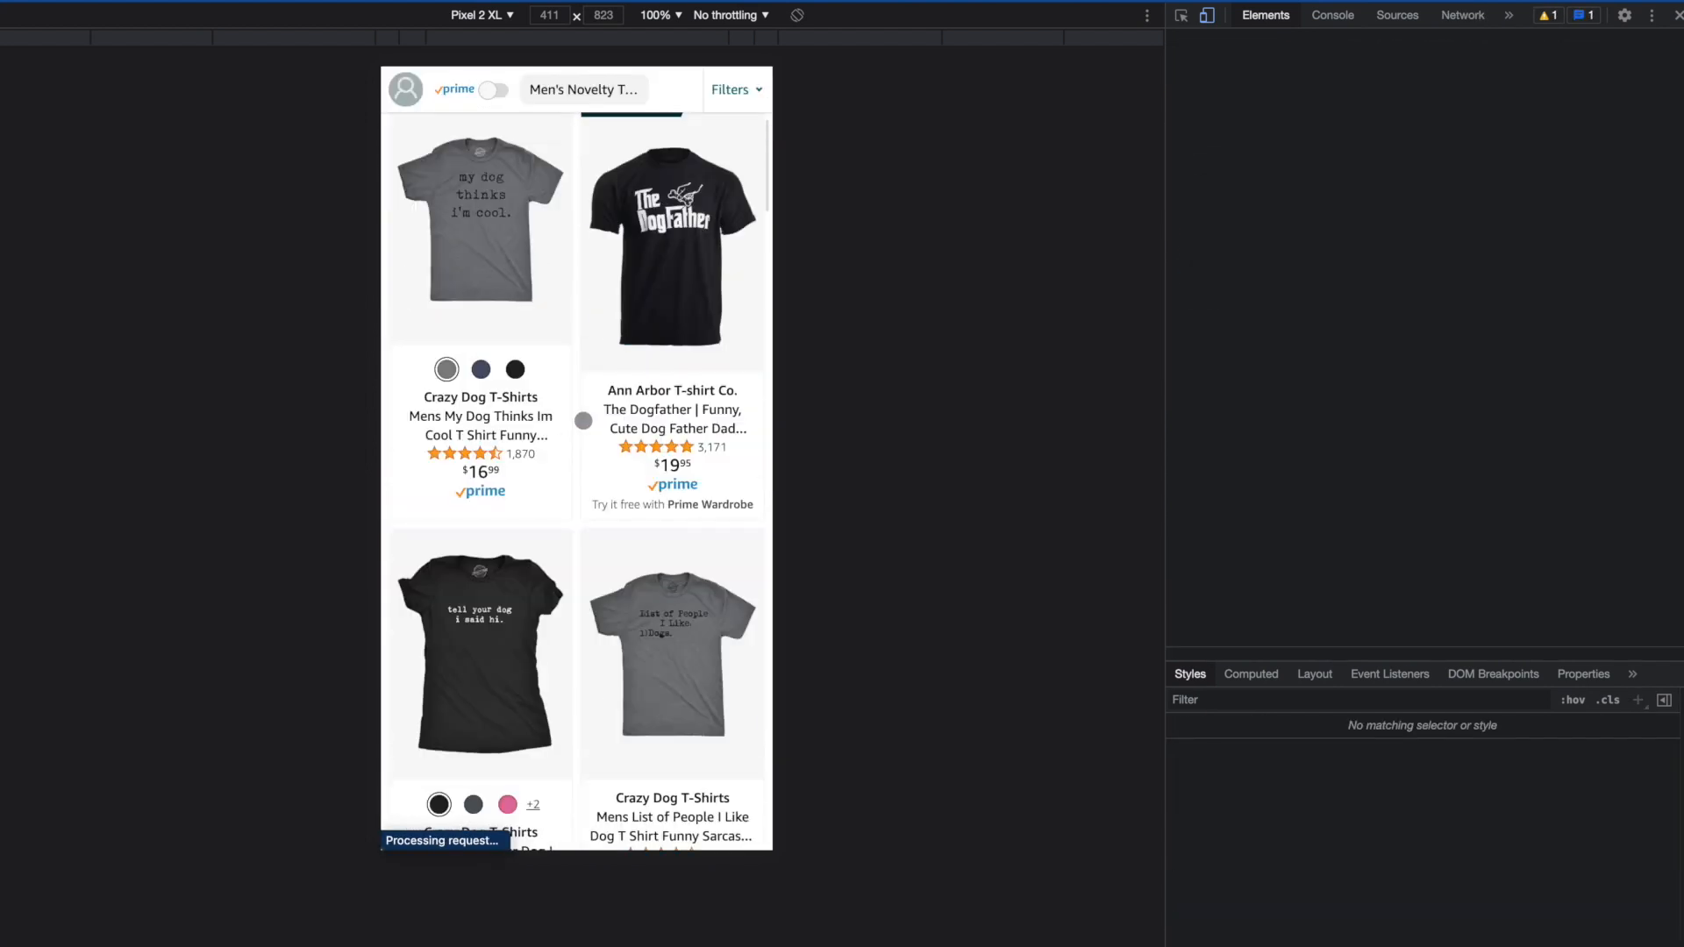
pyautogui.click(641, 402)
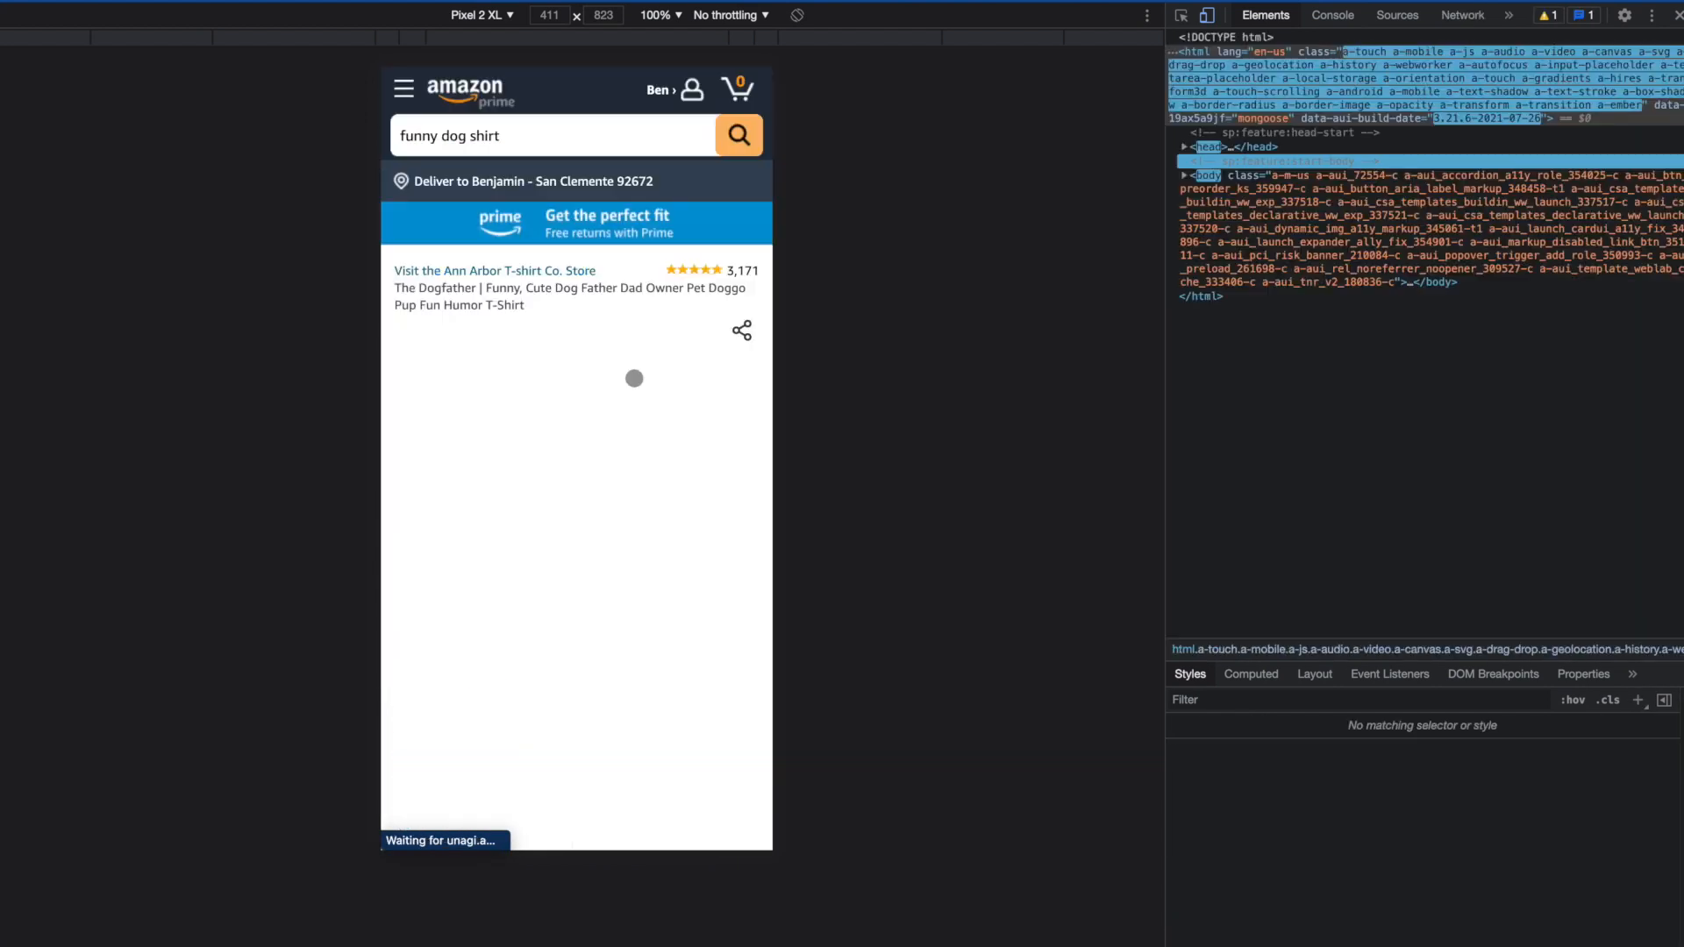
# Find the related posts on the Dogfather shirt page and open the "You Can't Scare Me" shirt post.
pyautogui.scroll(-10, 634, 378)
pyautogui.scroll(-15, 634, 378)
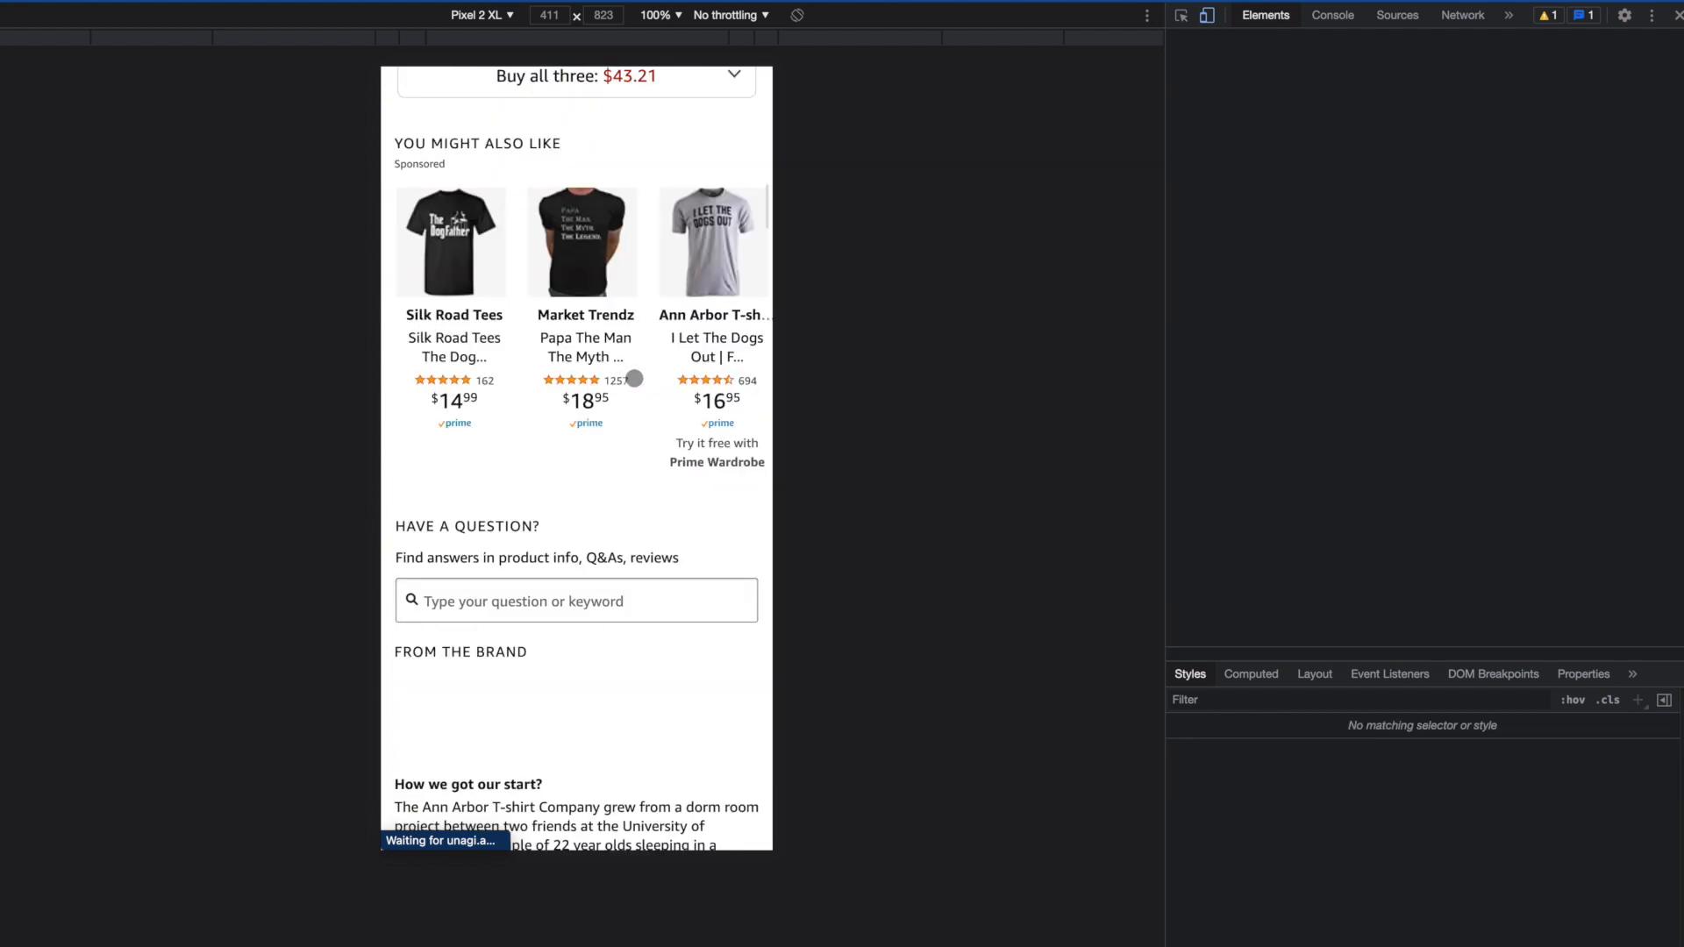
pyautogui.scroll(-20, 632, 379)
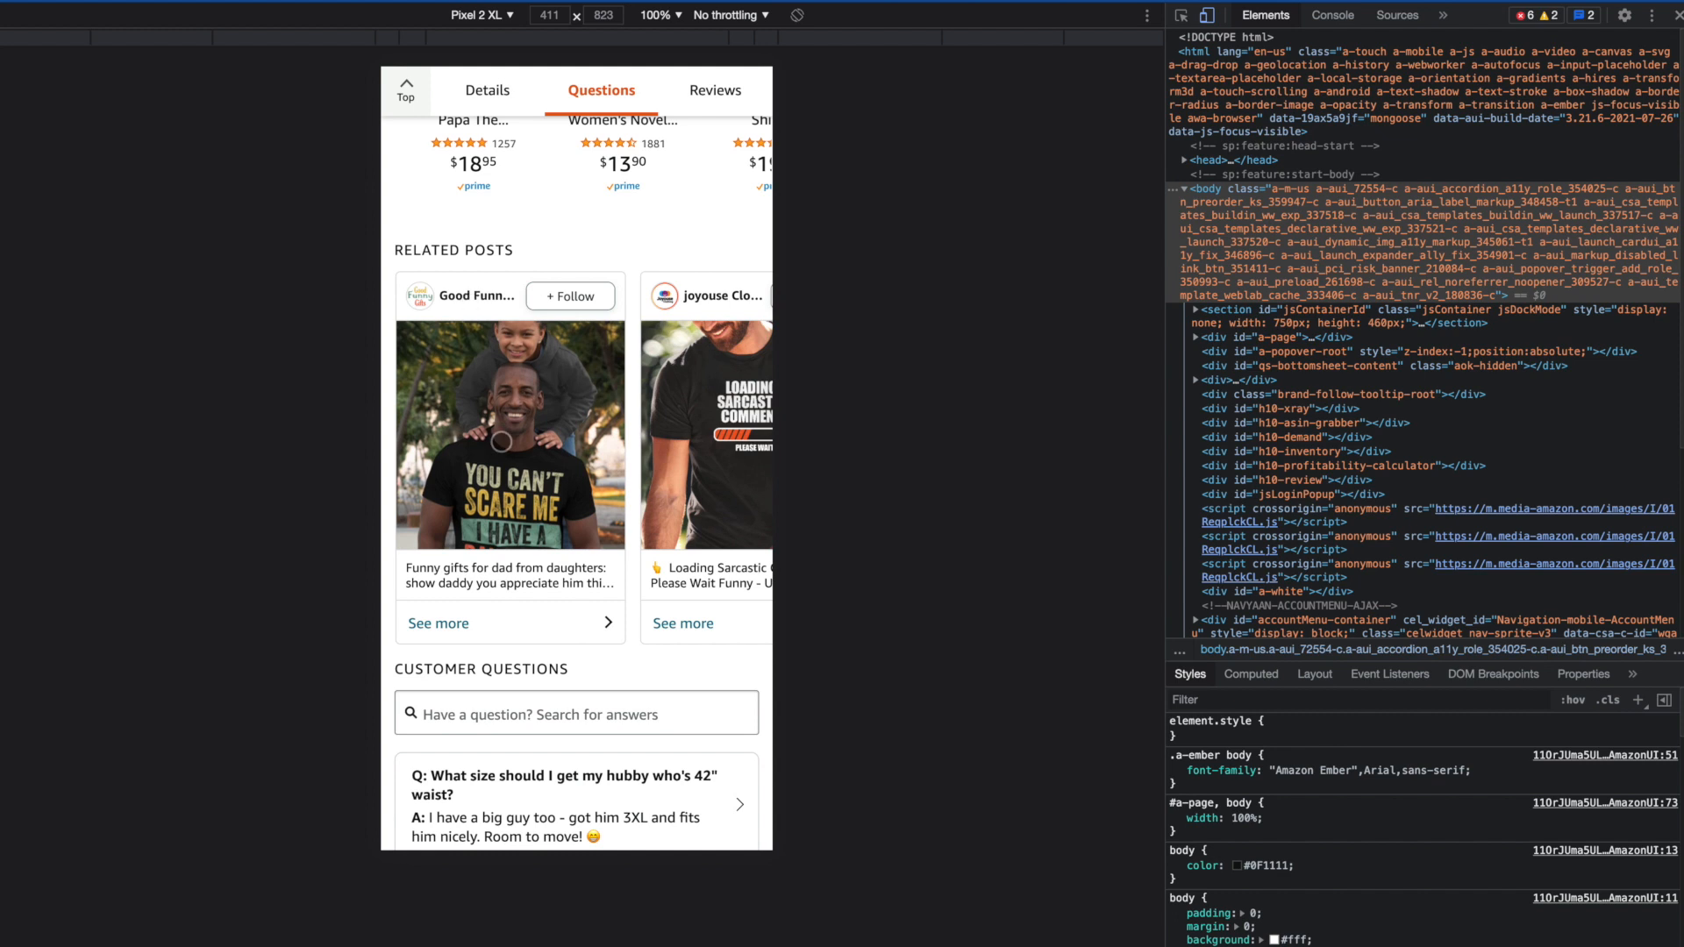
pyautogui.click(500, 441)
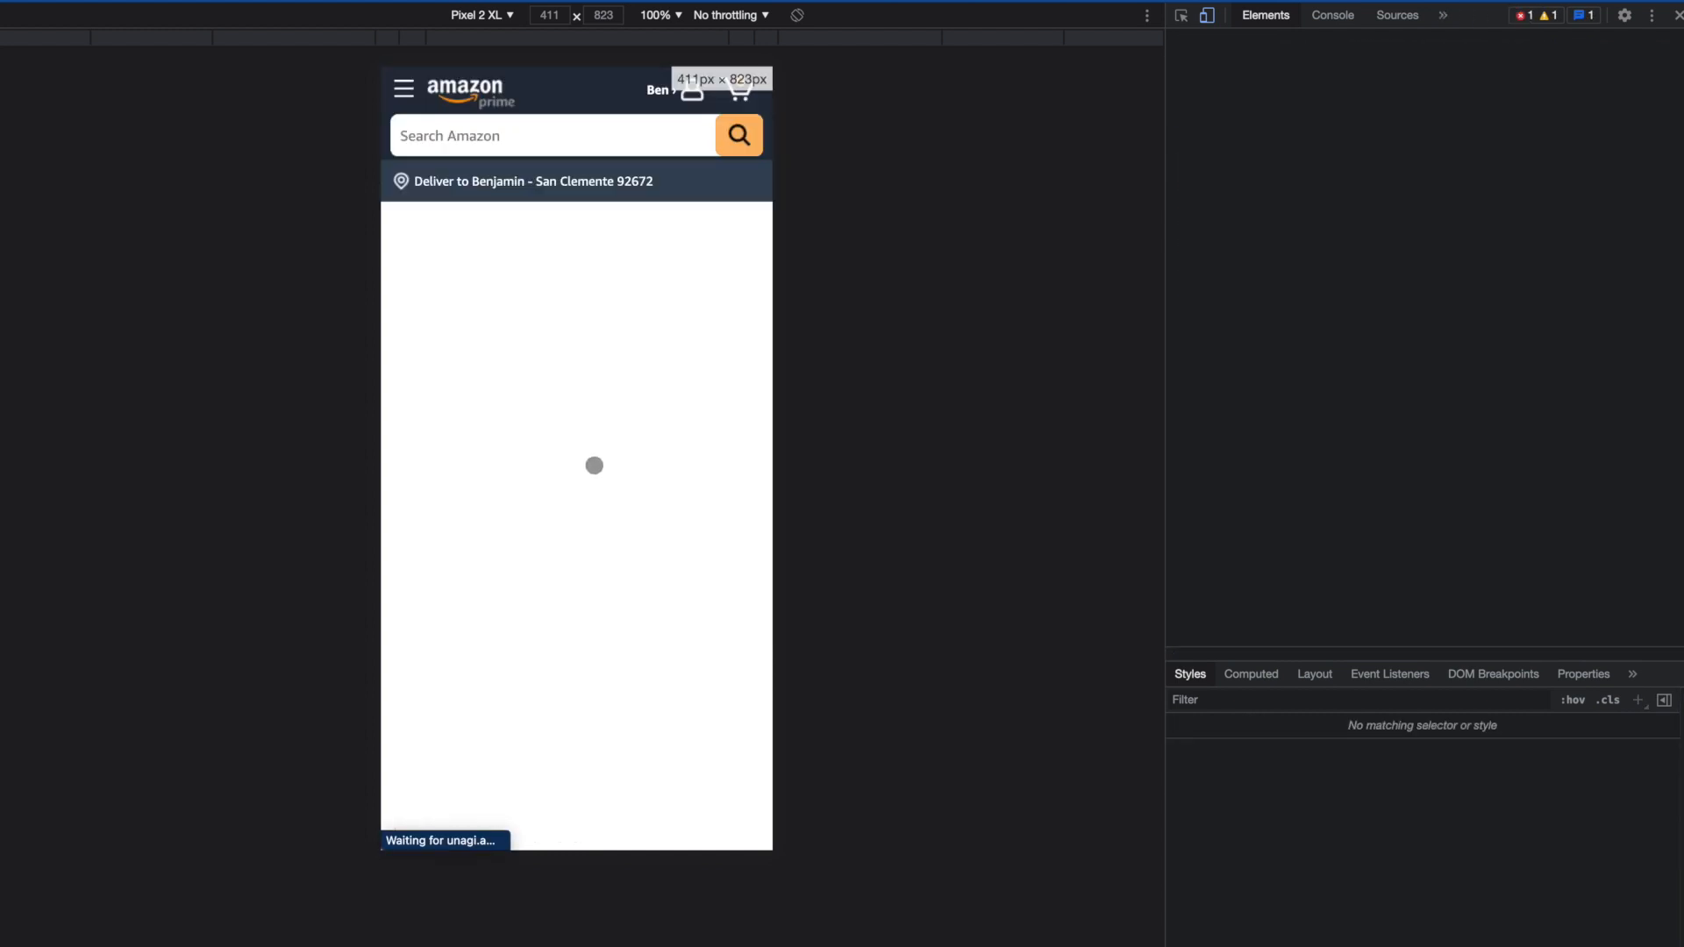
# Examine the lifestyle photos other clothing brands use in the product post feed, including the Costume Agent post.
pyautogui.scroll(-5, 591, 461)
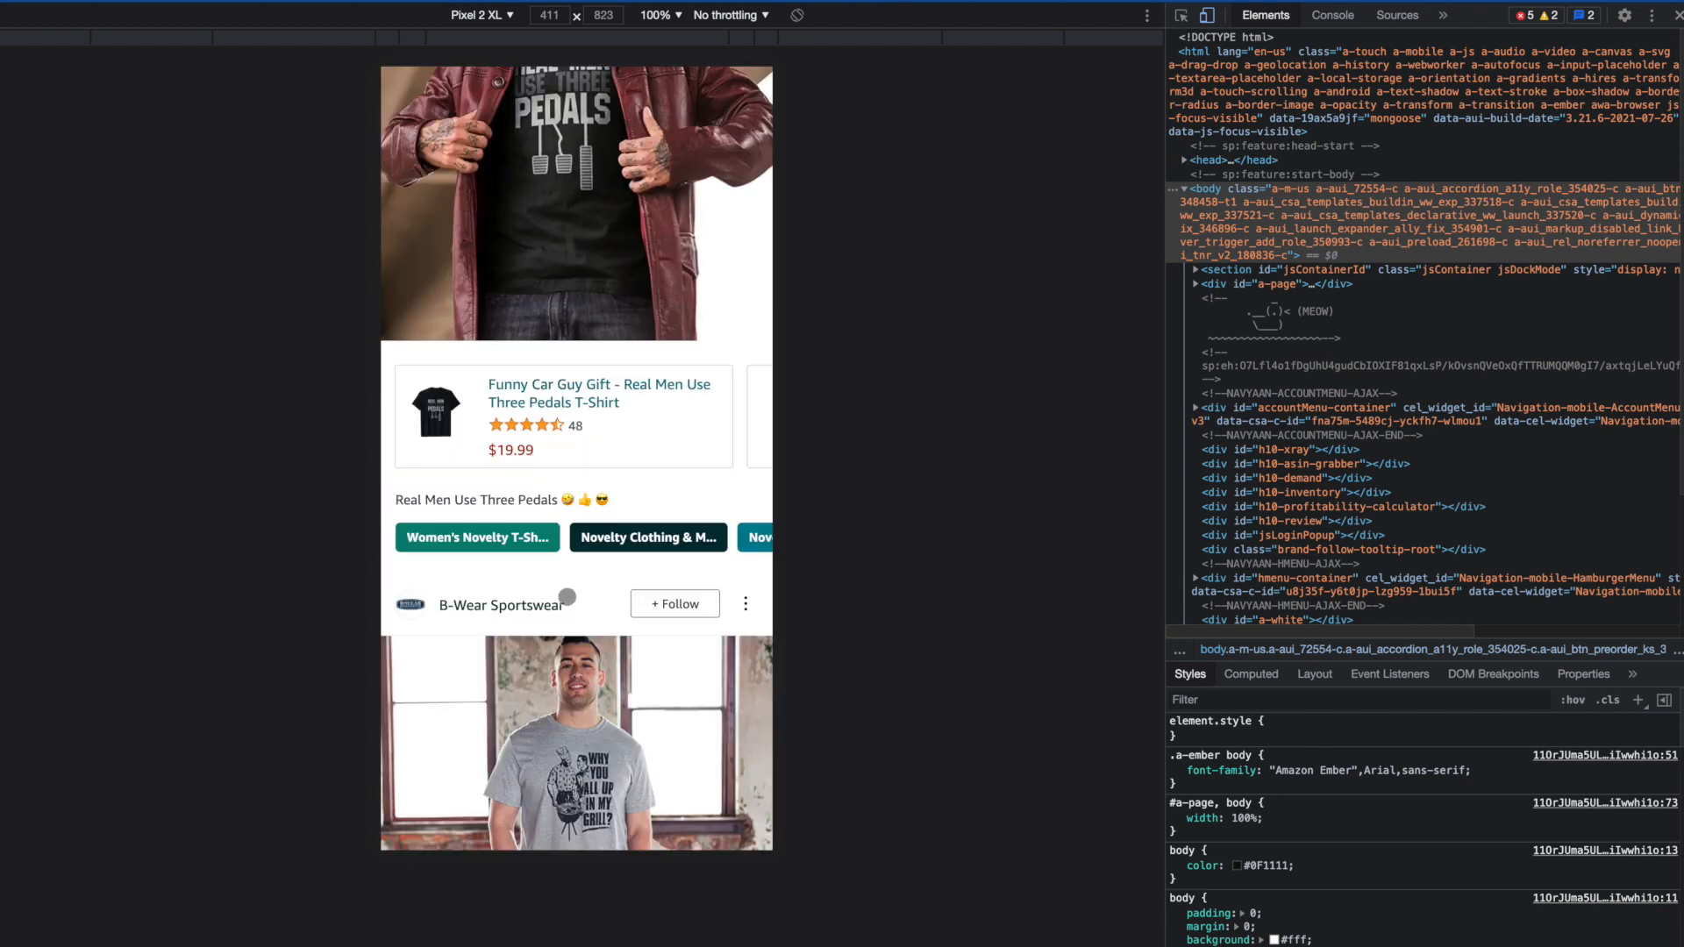
pyautogui.scroll(-7, 569, 597)
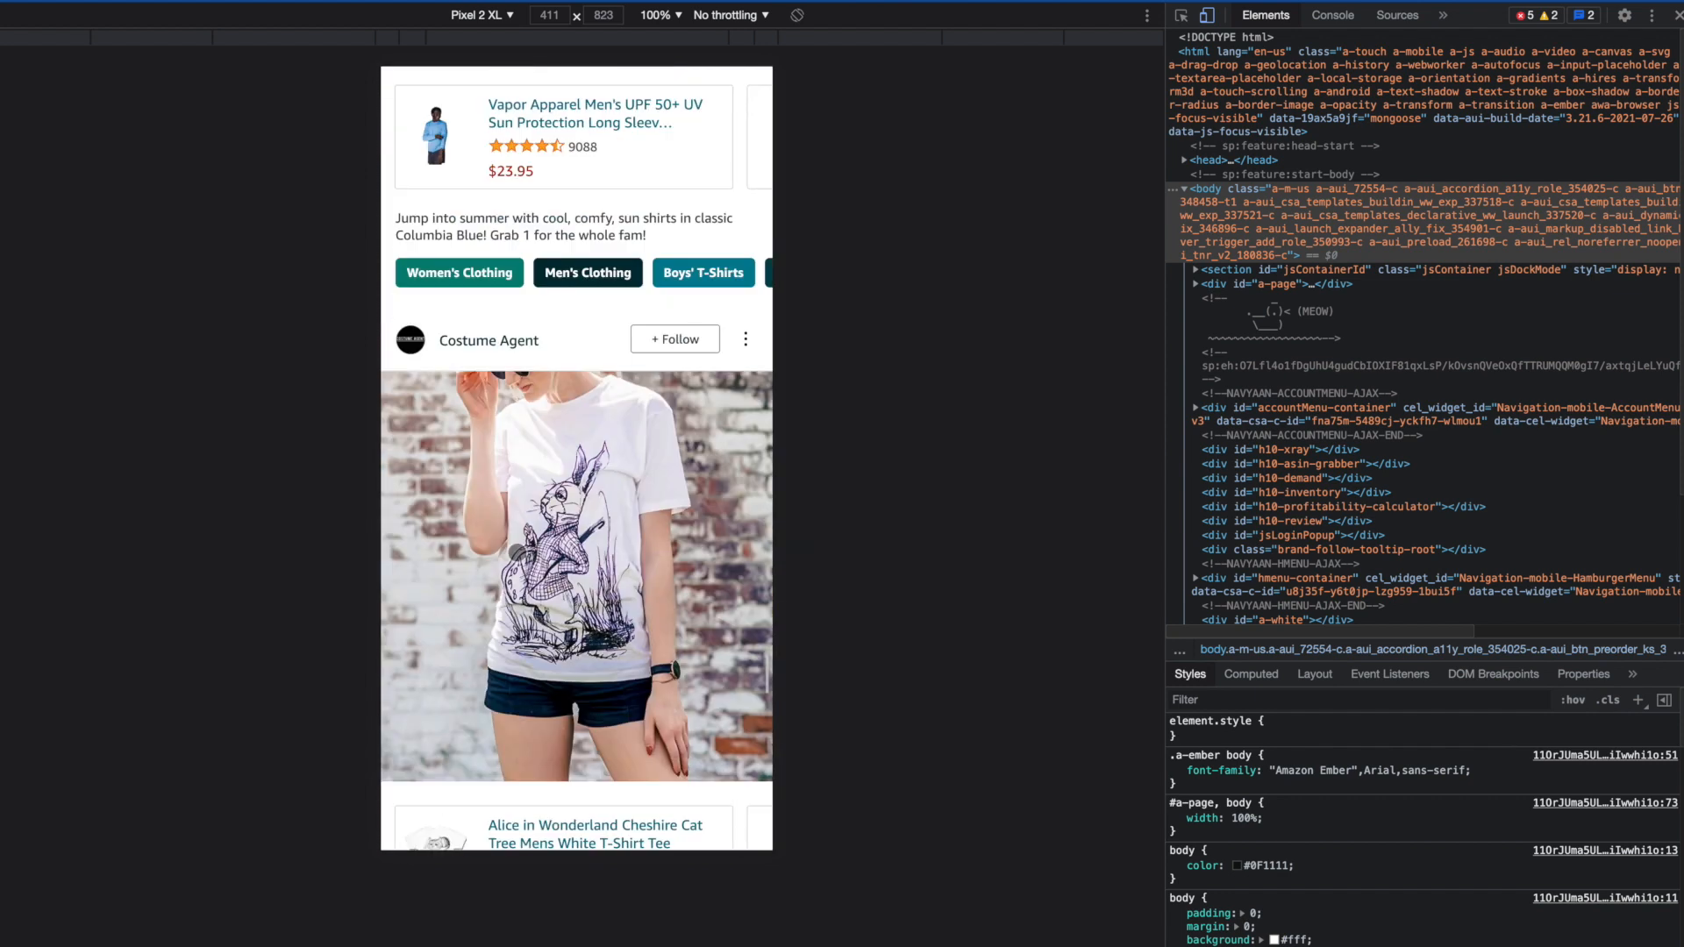
pyautogui.click(547, 400)
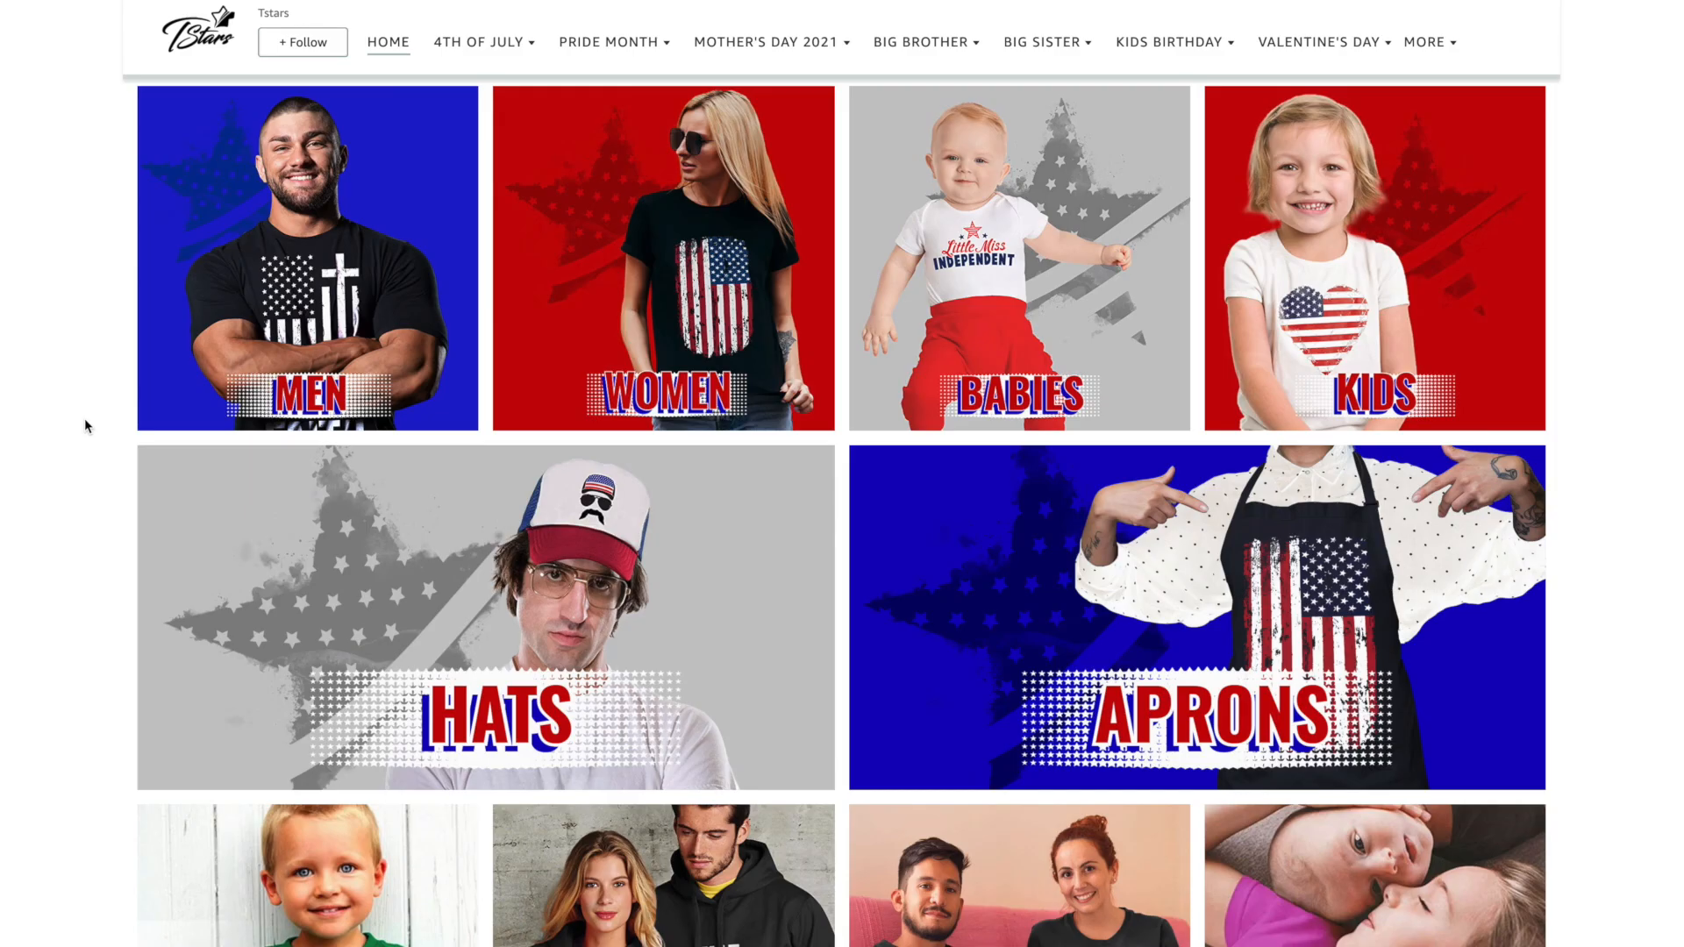
# Look through the Tstars storefront home page, then open its Big brother category and examine the featured shirts.
pyautogui.scroll(-10, 84, 418)
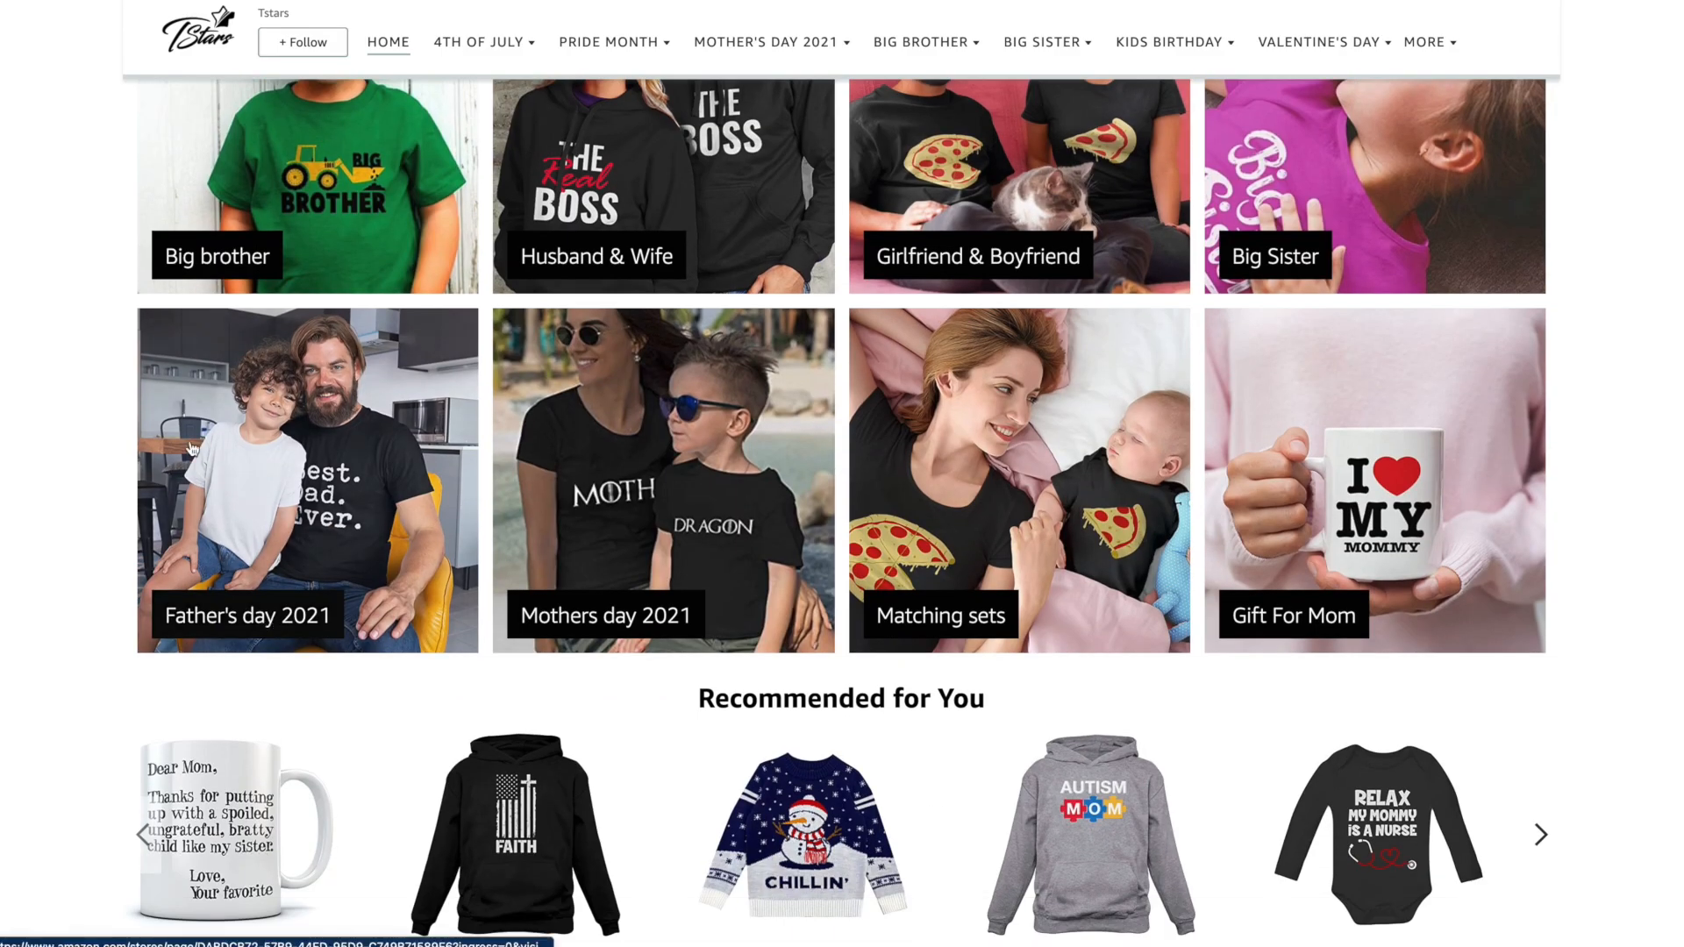
pyautogui.scroll(3, 285, 459)
pyautogui.click(300, 306)
pyautogui.scroll(-15, 518, 518)
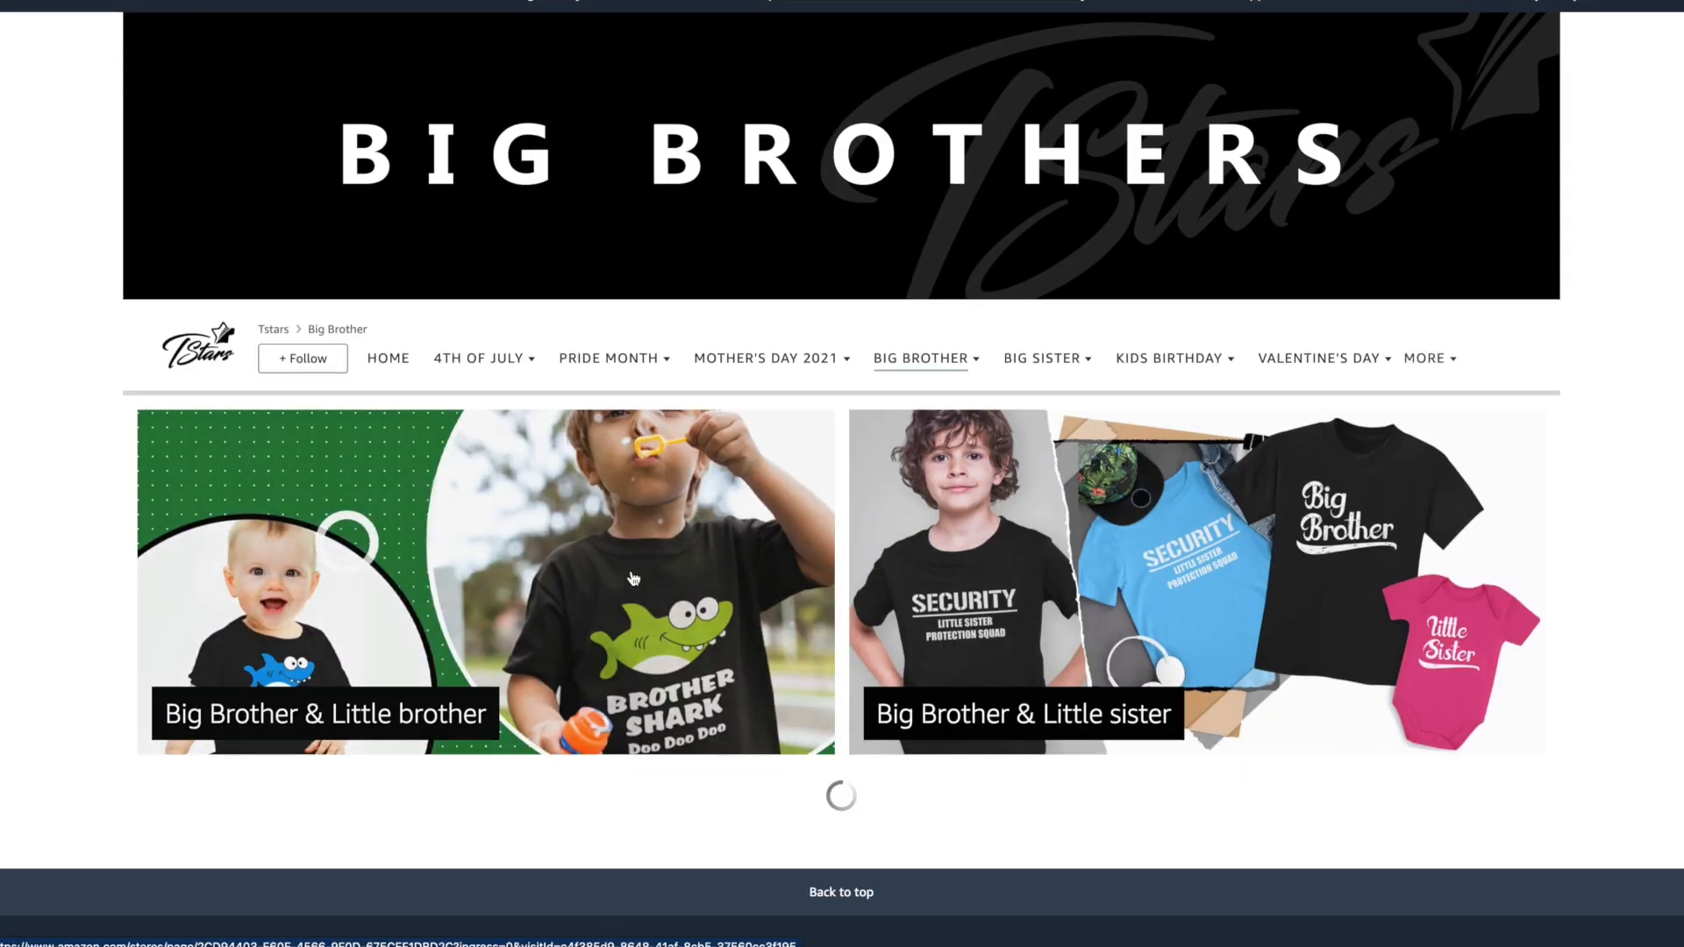
pyautogui.scroll(5, 586, 533)
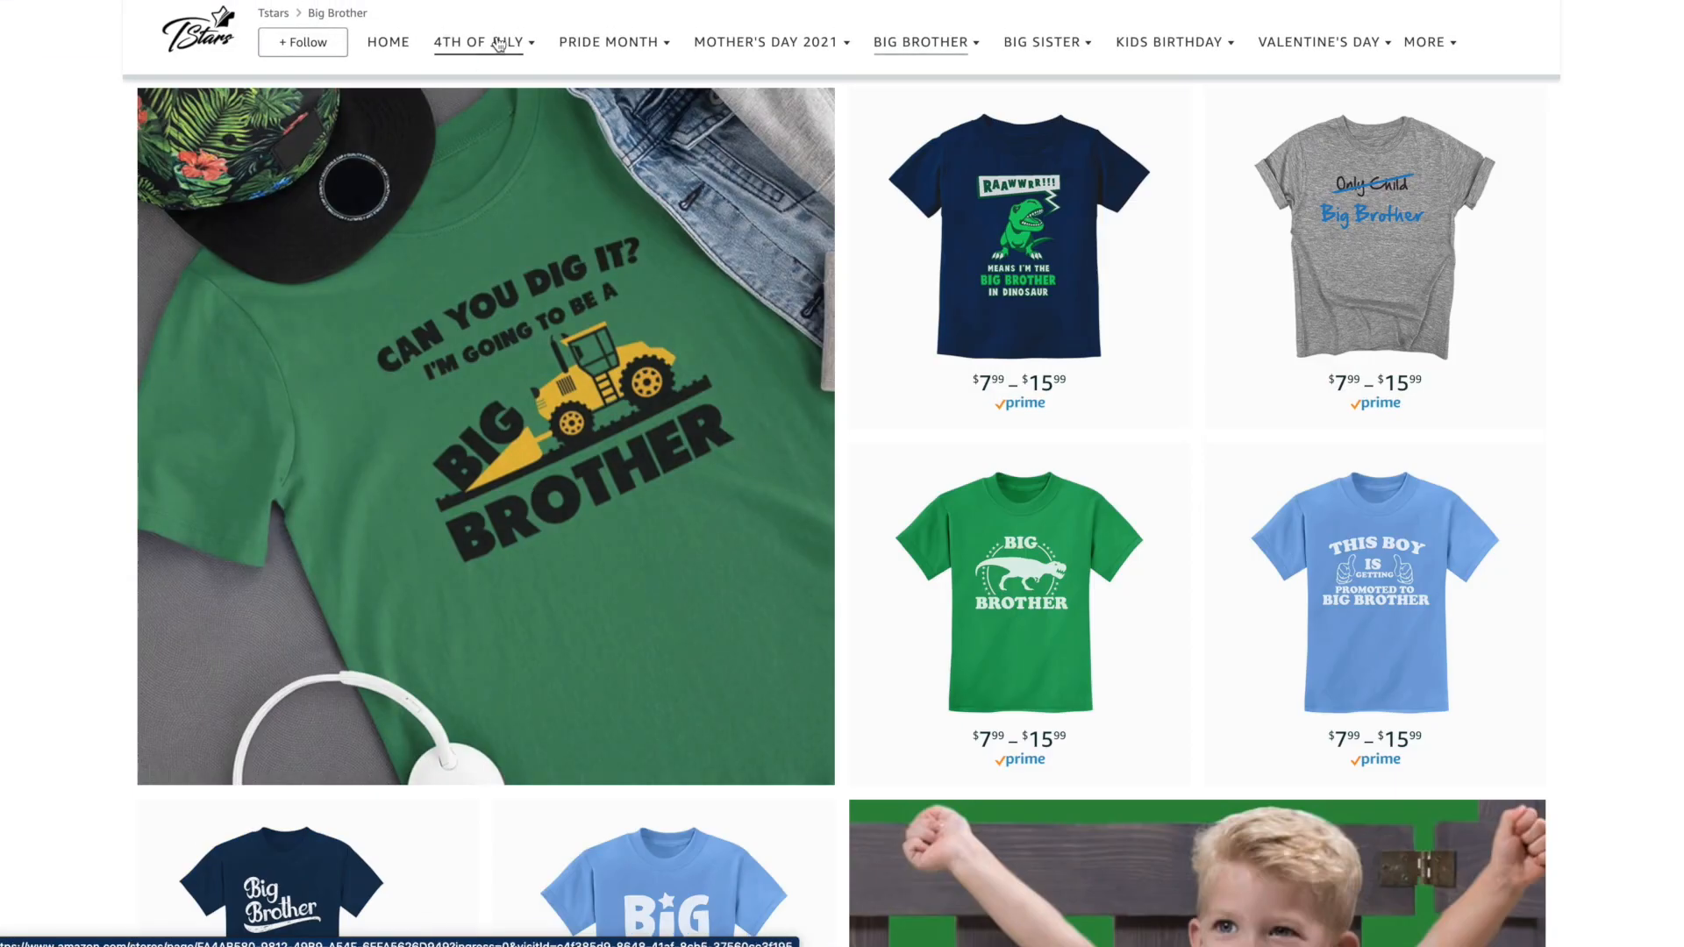
# Open the Tstars store's 4th of July category and examine its mockup images and product sections.
pyautogui.moveTo(483, 42)
pyautogui.click(477, 95)
pyautogui.scroll(-10, 673, 575)
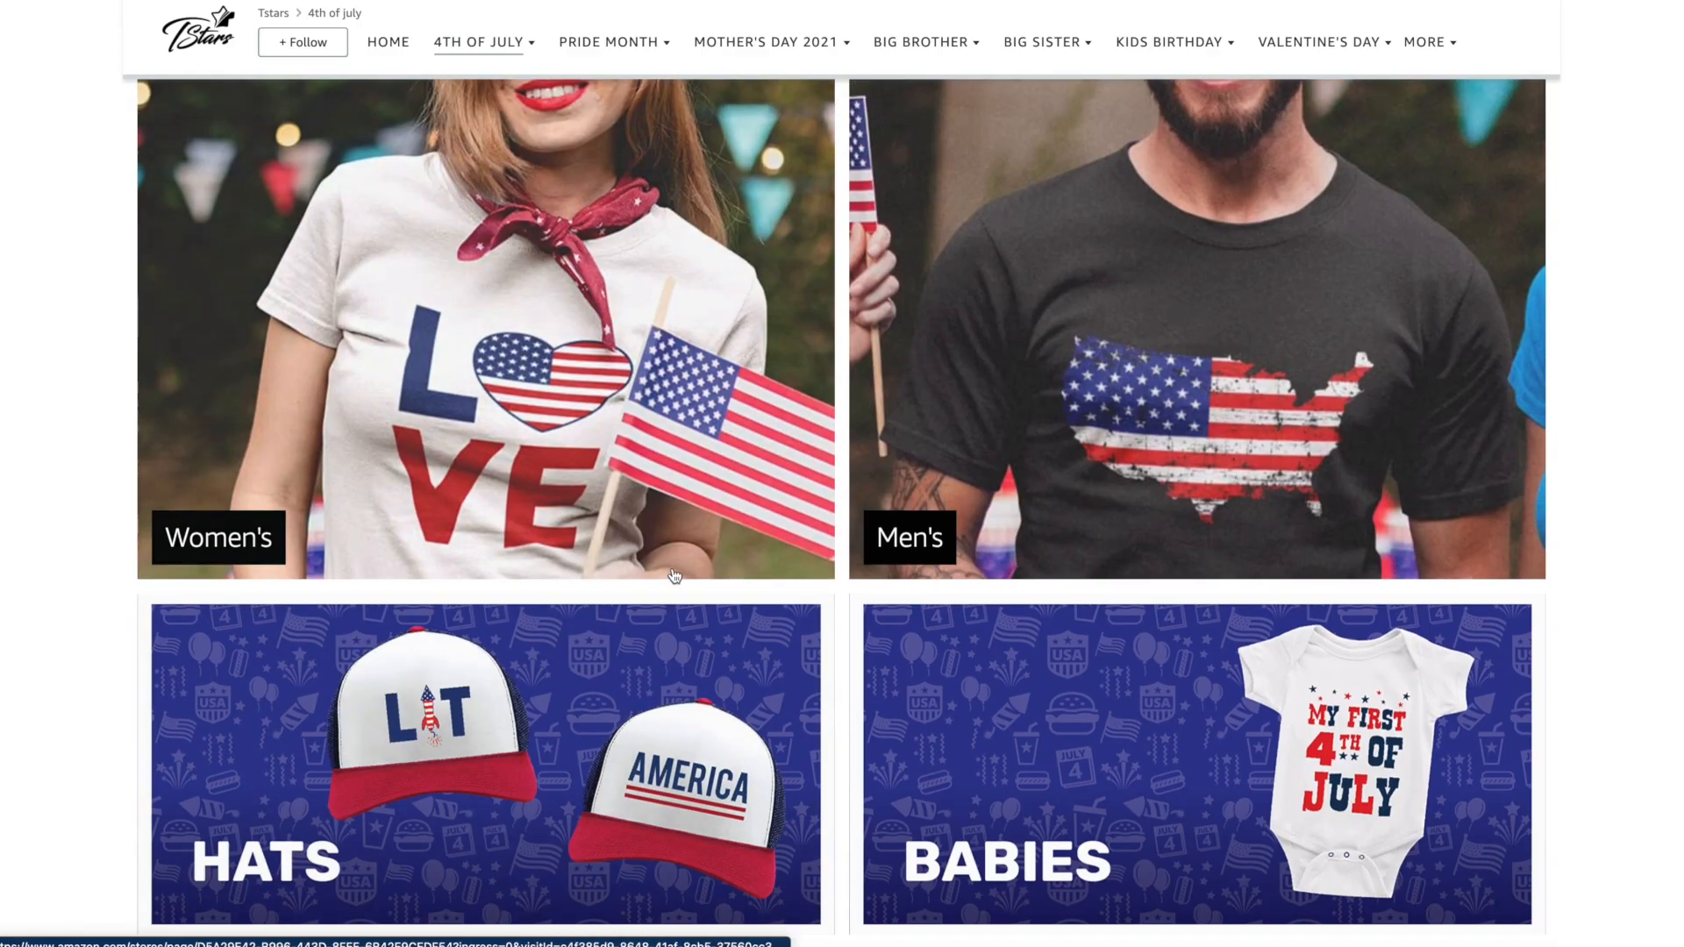
pyautogui.scroll(-5, 673, 575)
pyautogui.scroll(1, 674, 574)
pyautogui.scroll(-8, 673, 575)
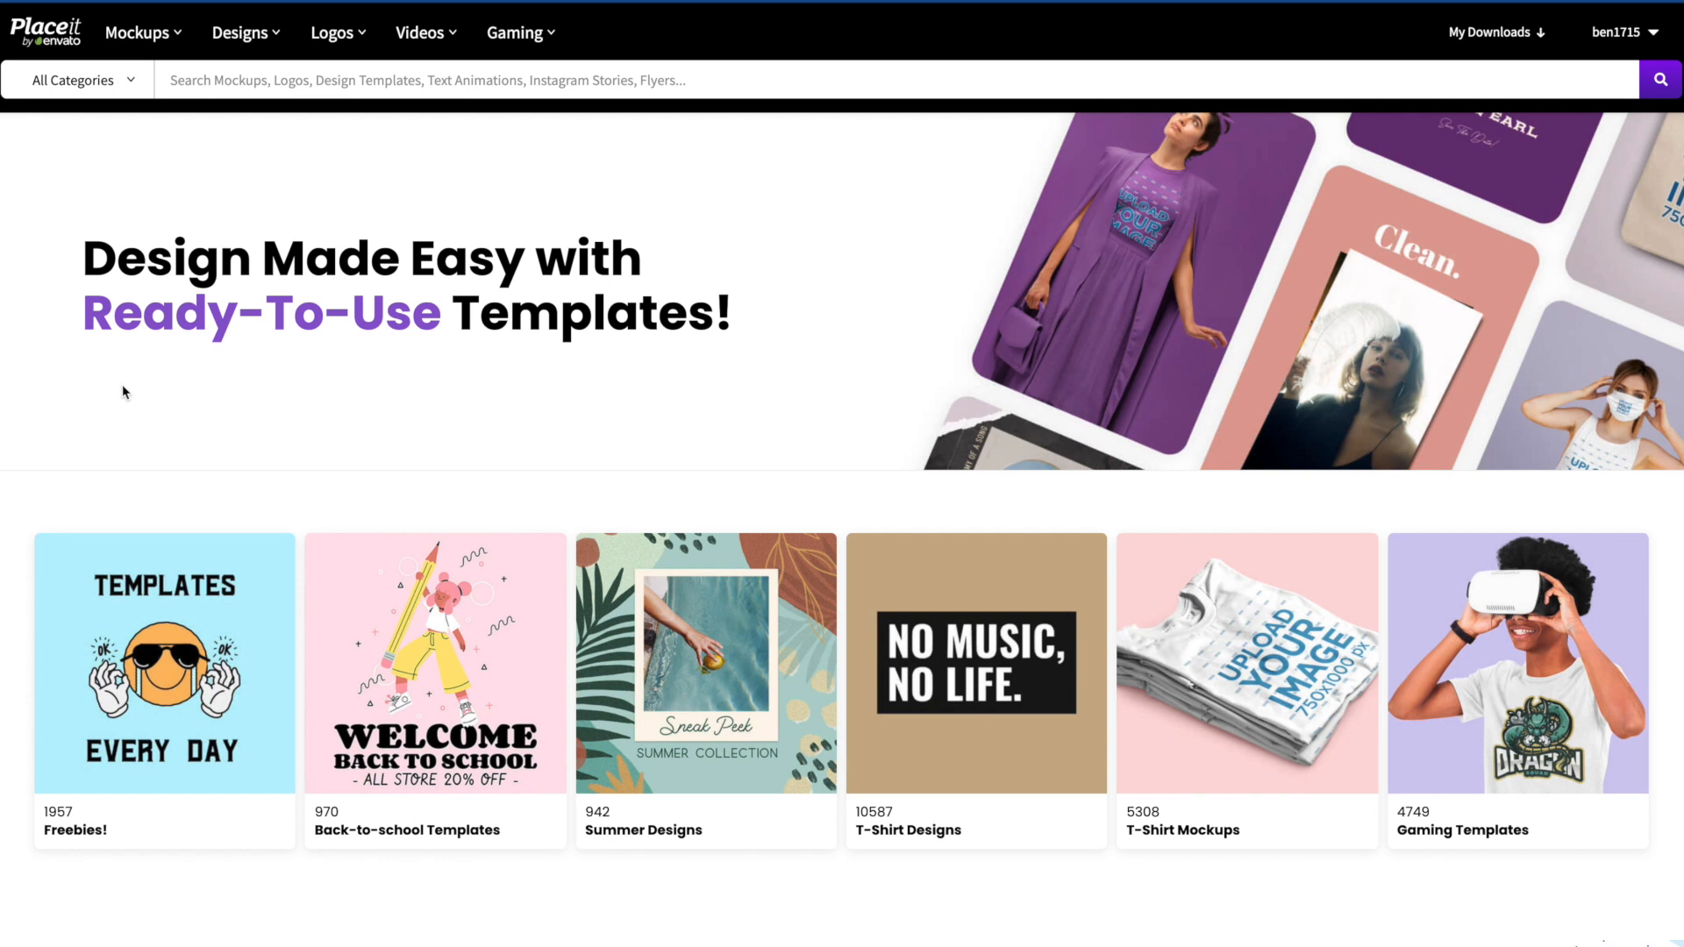
# Try to search Placeit for "beach t shirt mockup".
pyautogui.click(364, 88)
pyautogui.write('beach t shirt mockup')
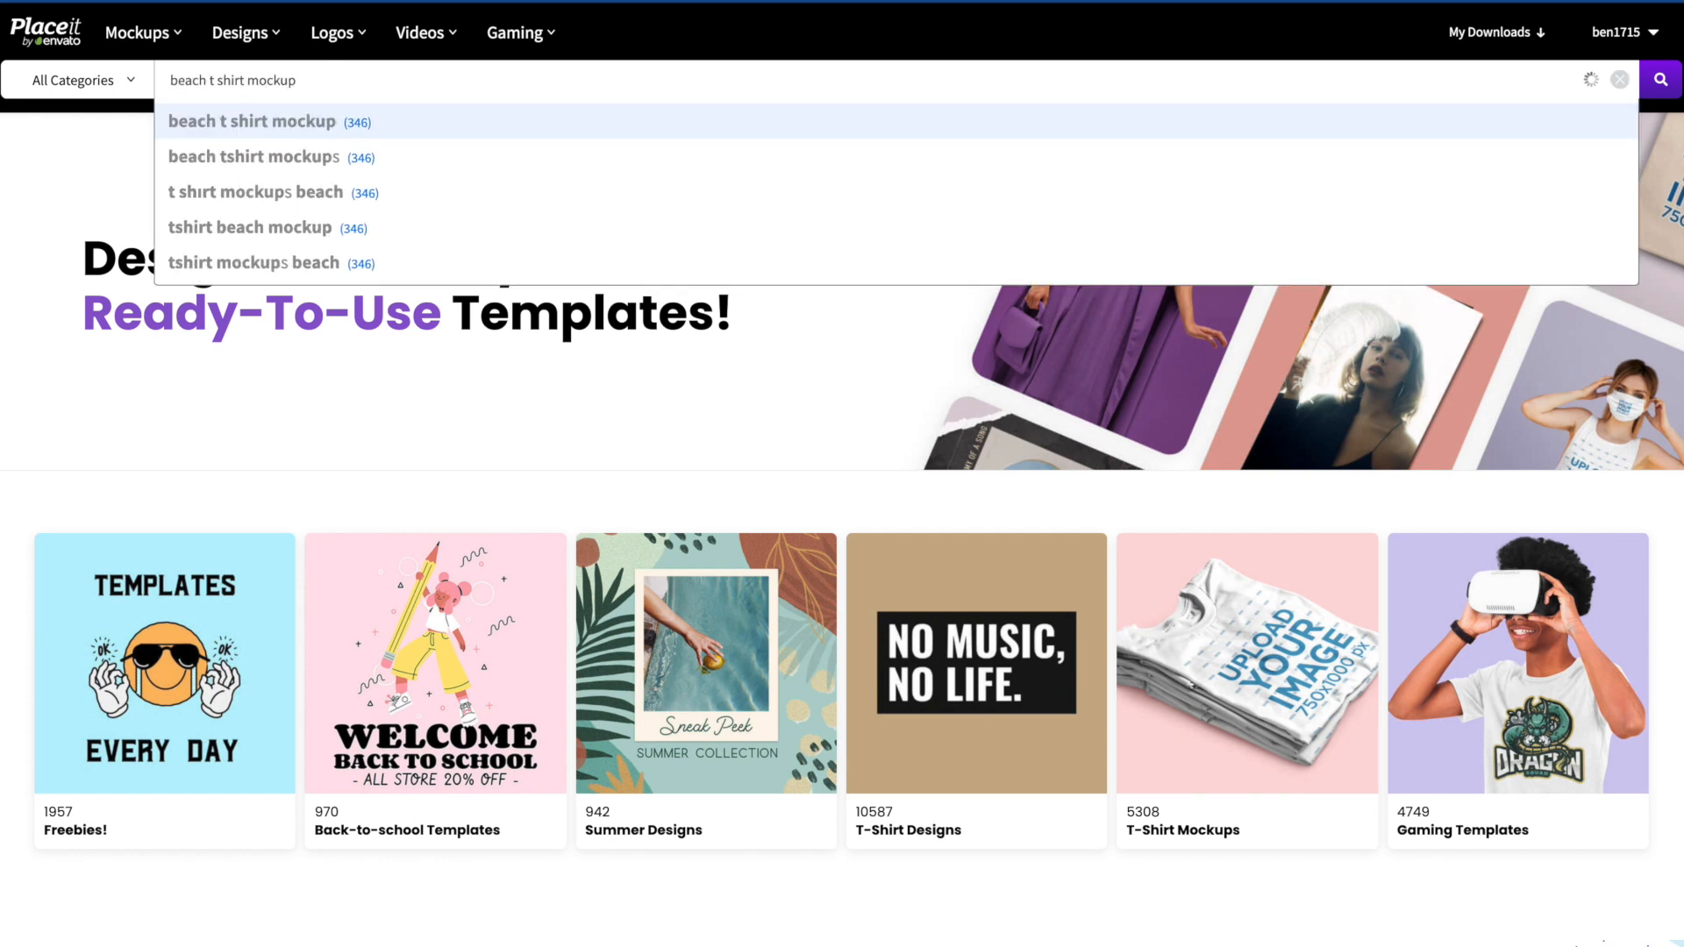
pyautogui.click(107, 84)
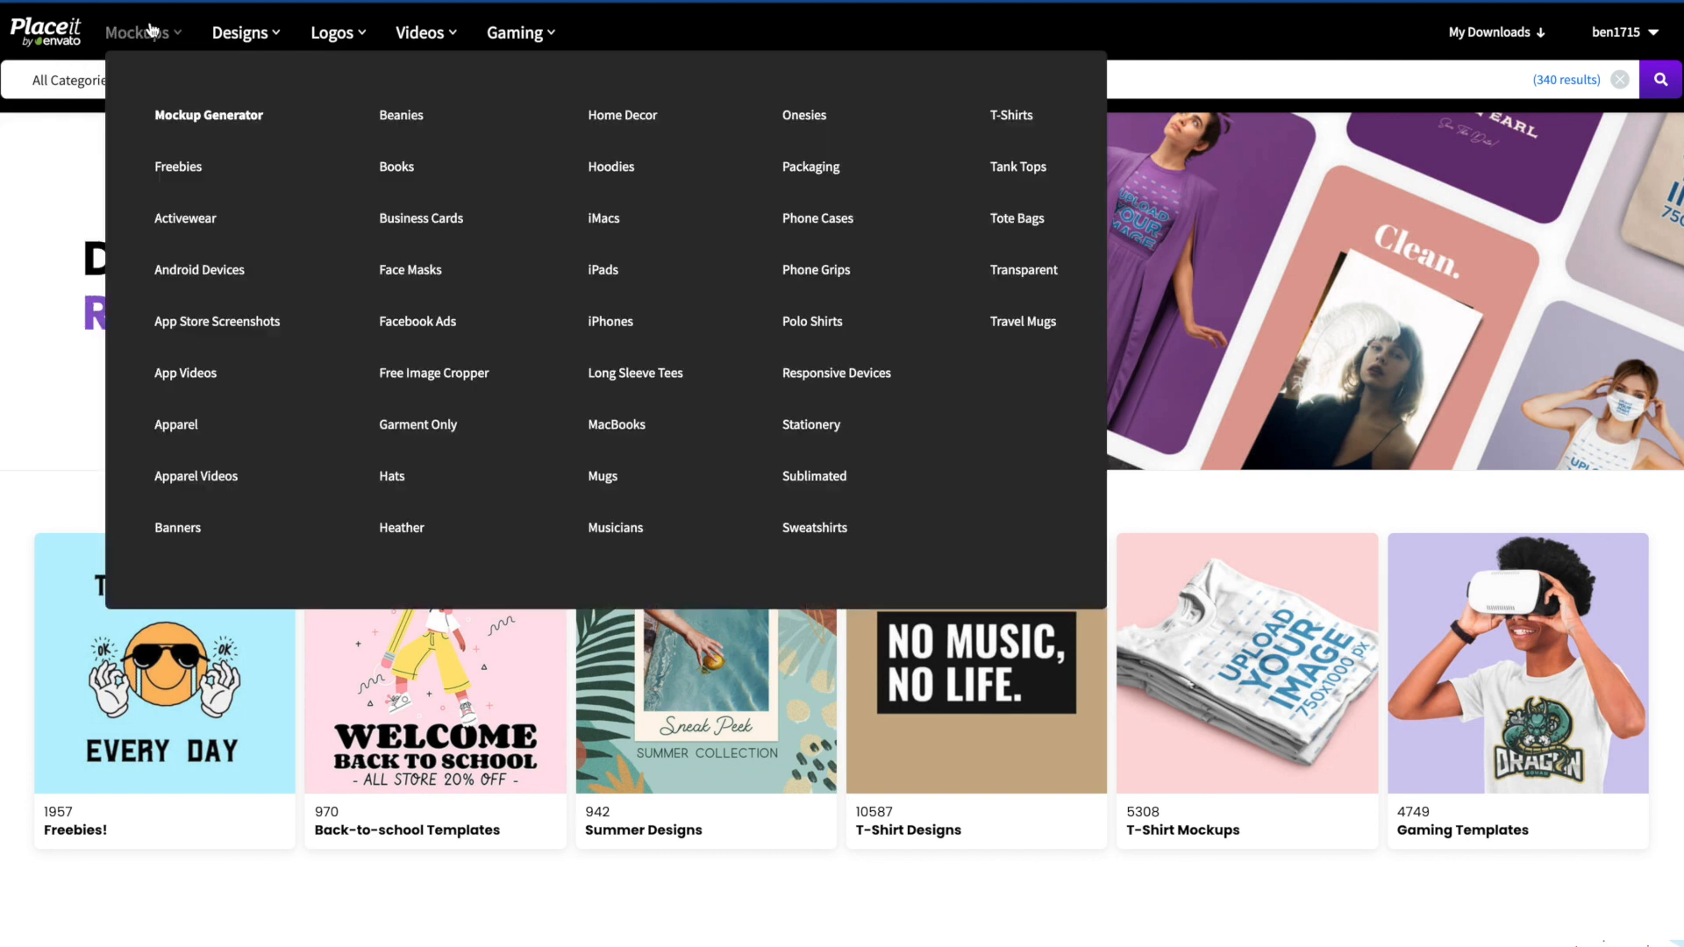
# Open Placeit's T-Shirts mockup category and check the Browse All T-Shirts choices.
pyautogui.moveTo(140, 33)
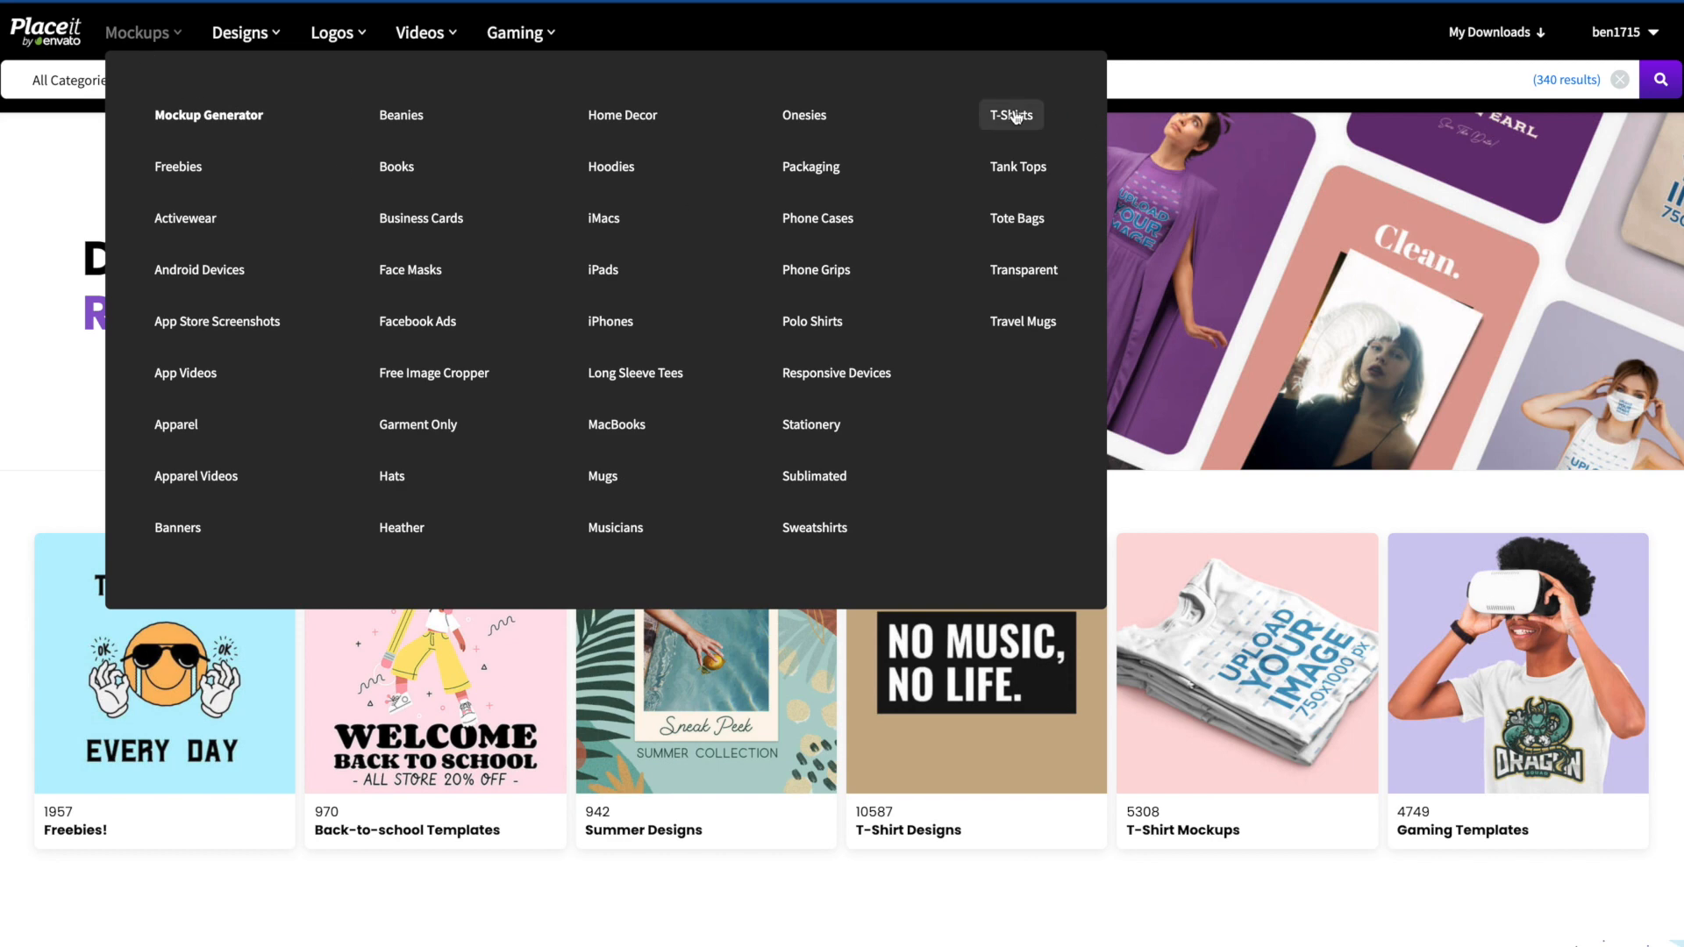
pyautogui.click(1014, 116)
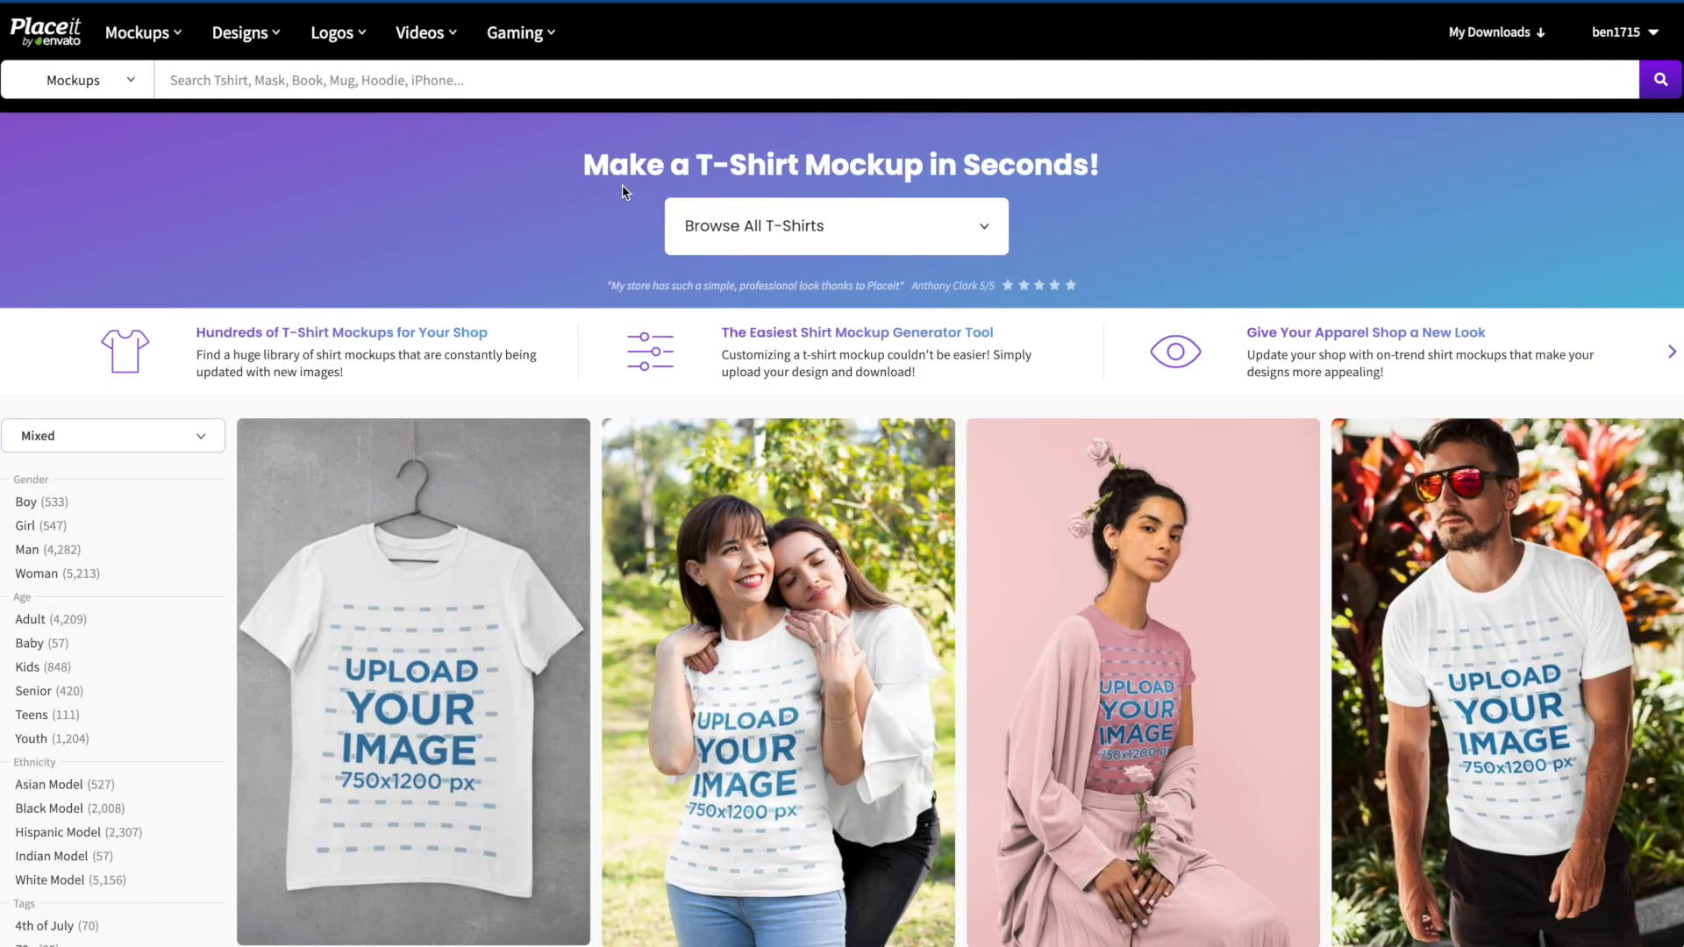
pyautogui.click(988, 247)
pyautogui.click(1197, 213)
# Filter the T-shirt mockups with a summer-related tag.
pyautogui.scroll(-12, 783, 666)
pyautogui.scroll(-10, 54, 509)
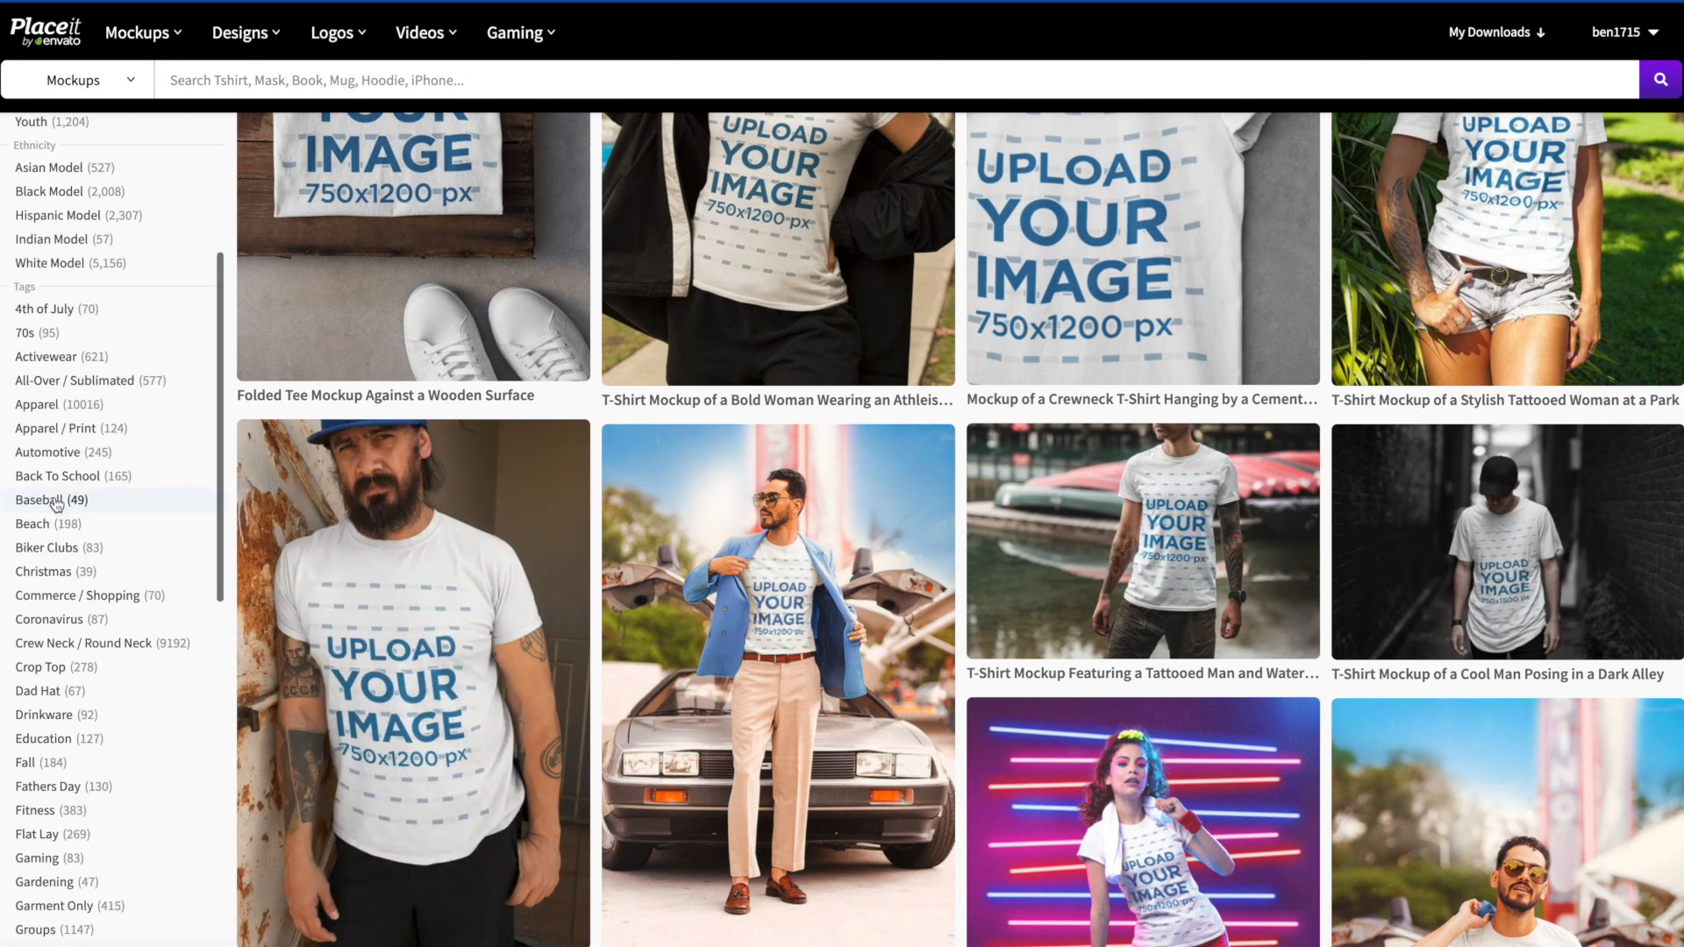
pyautogui.click(39, 770)
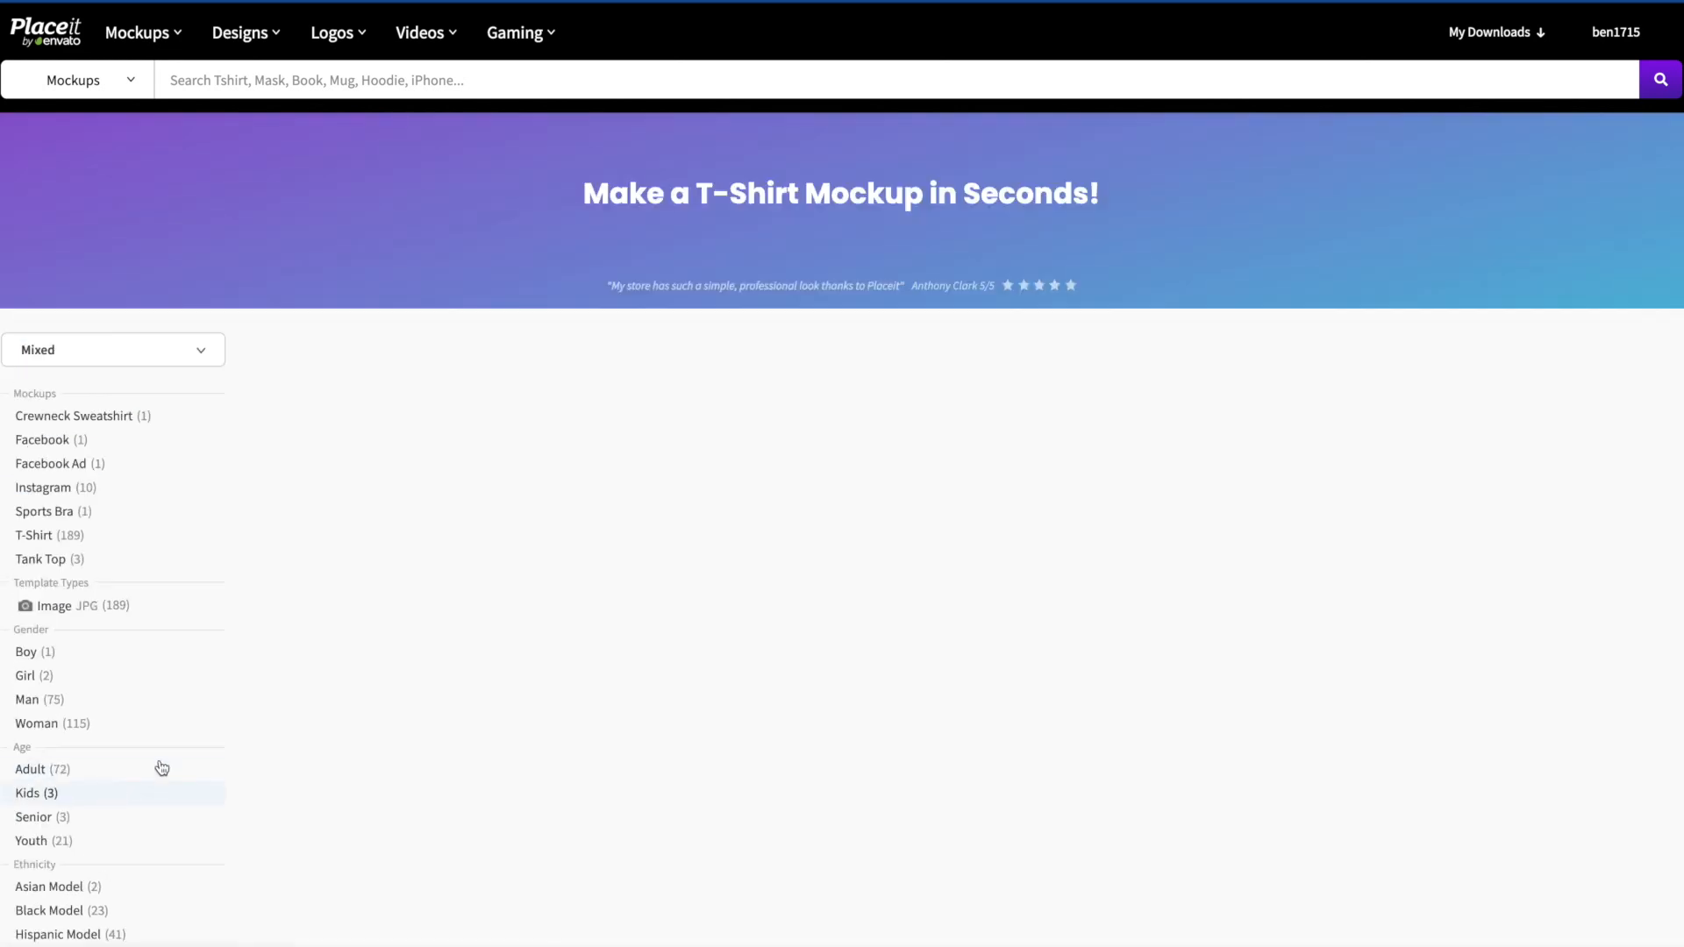
# Open the T-shirt mockup of the smiling man with sunglasses in the editor.
pyautogui.scroll(-10, 997, 443)
pyautogui.scroll(3, 997, 442)
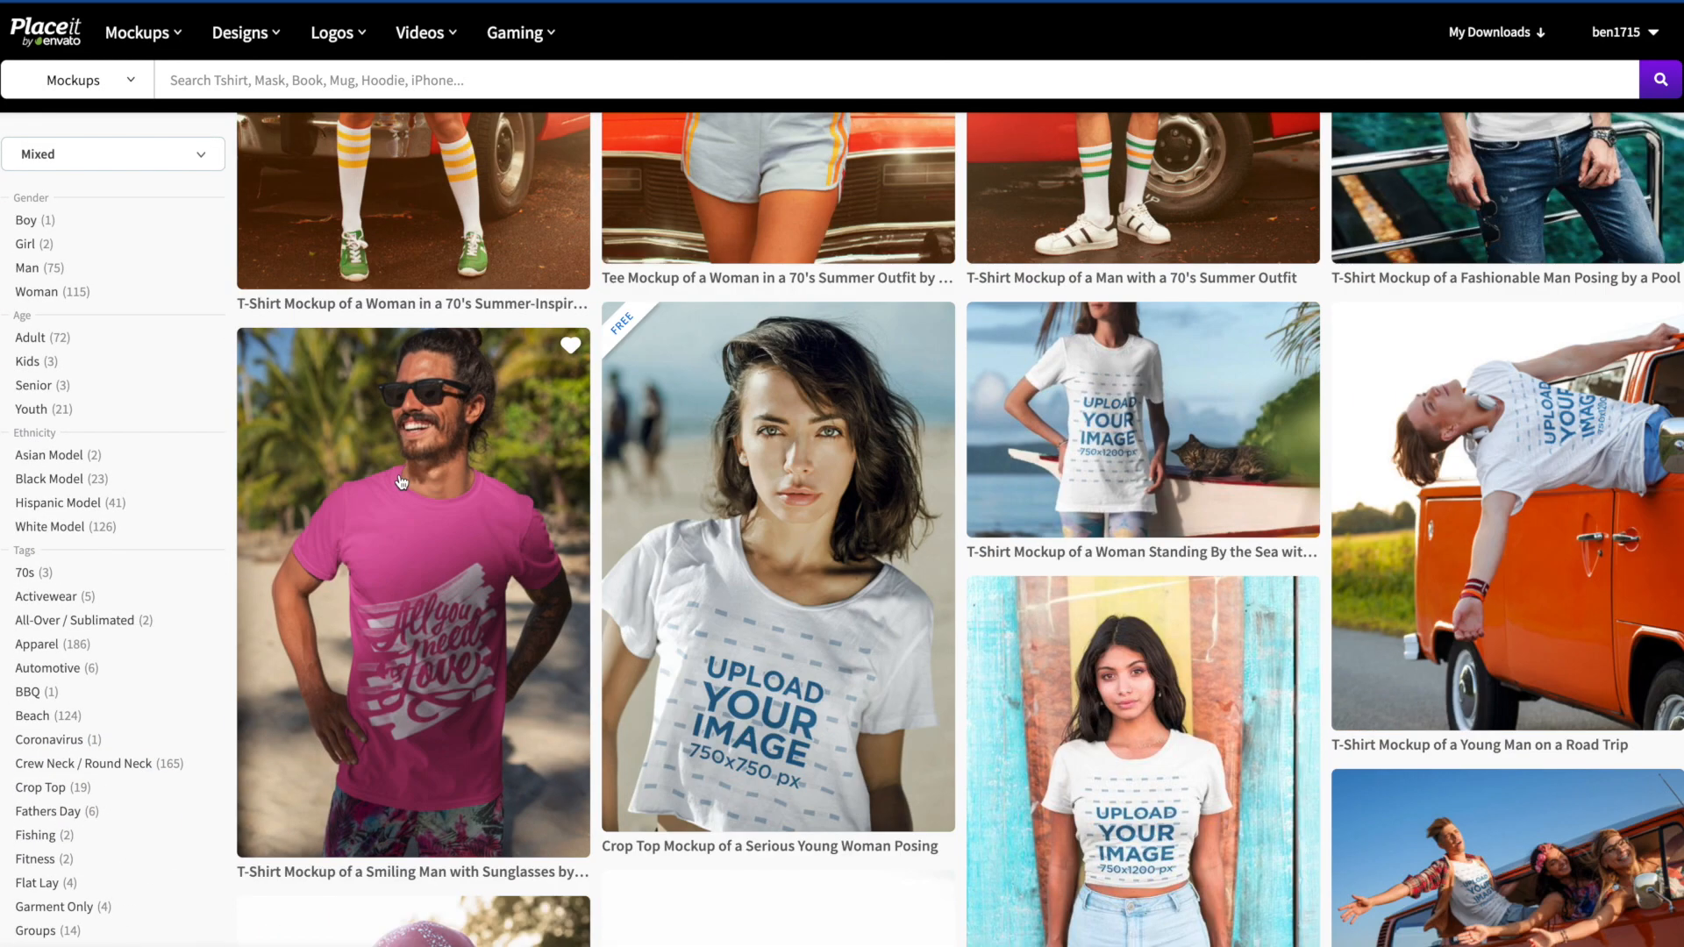
pyautogui.click(399, 481)
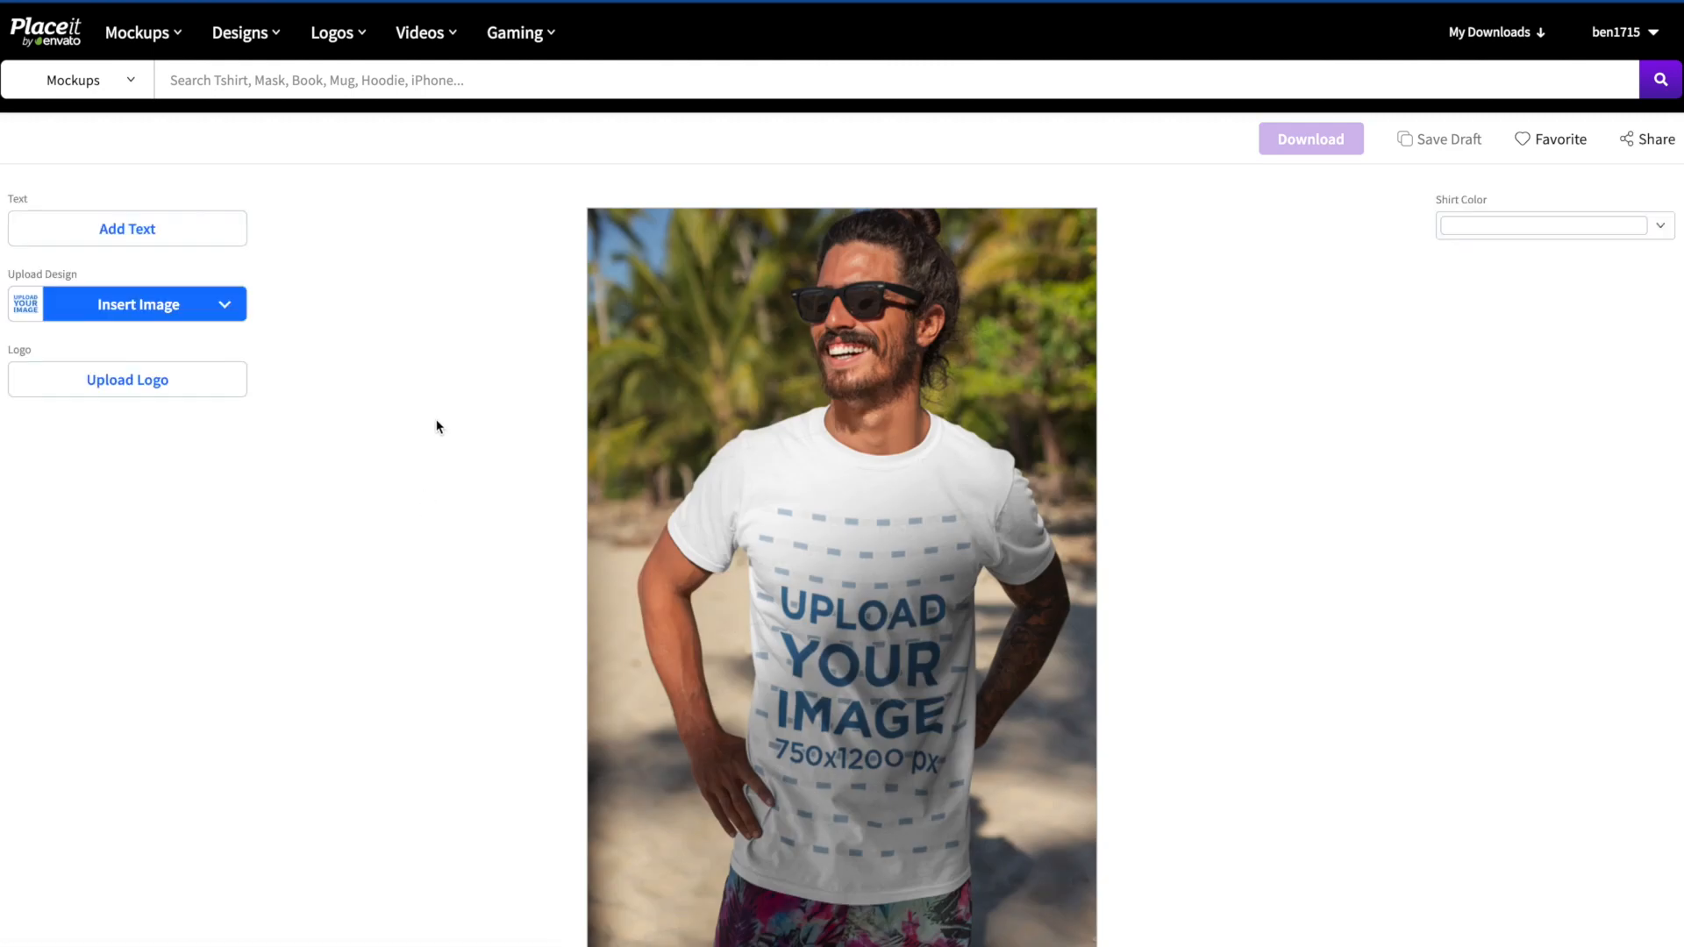
# Upload Turtles Shirt File.png as the shirt design, move it up within the crop area and apply the crop.
pyautogui.click(189, 305)
pyautogui.click(187, 392)
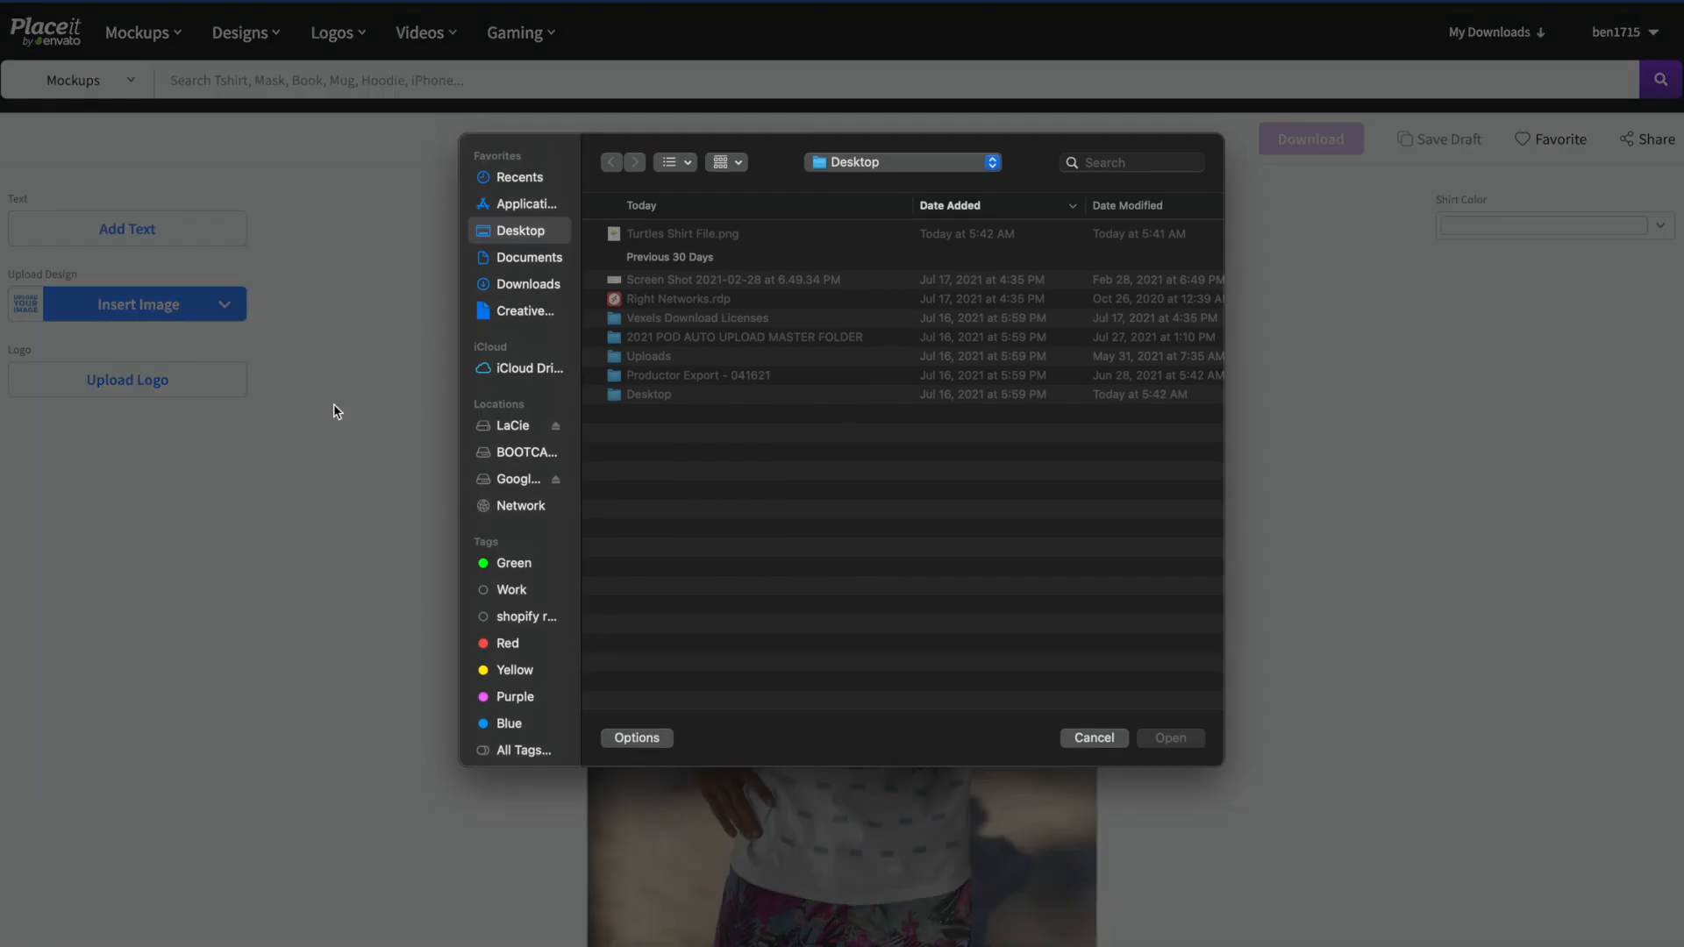
pyautogui.doubleClick(704, 235)
pyautogui.moveTo(821, 404); pyautogui.dragTo(830, 317)
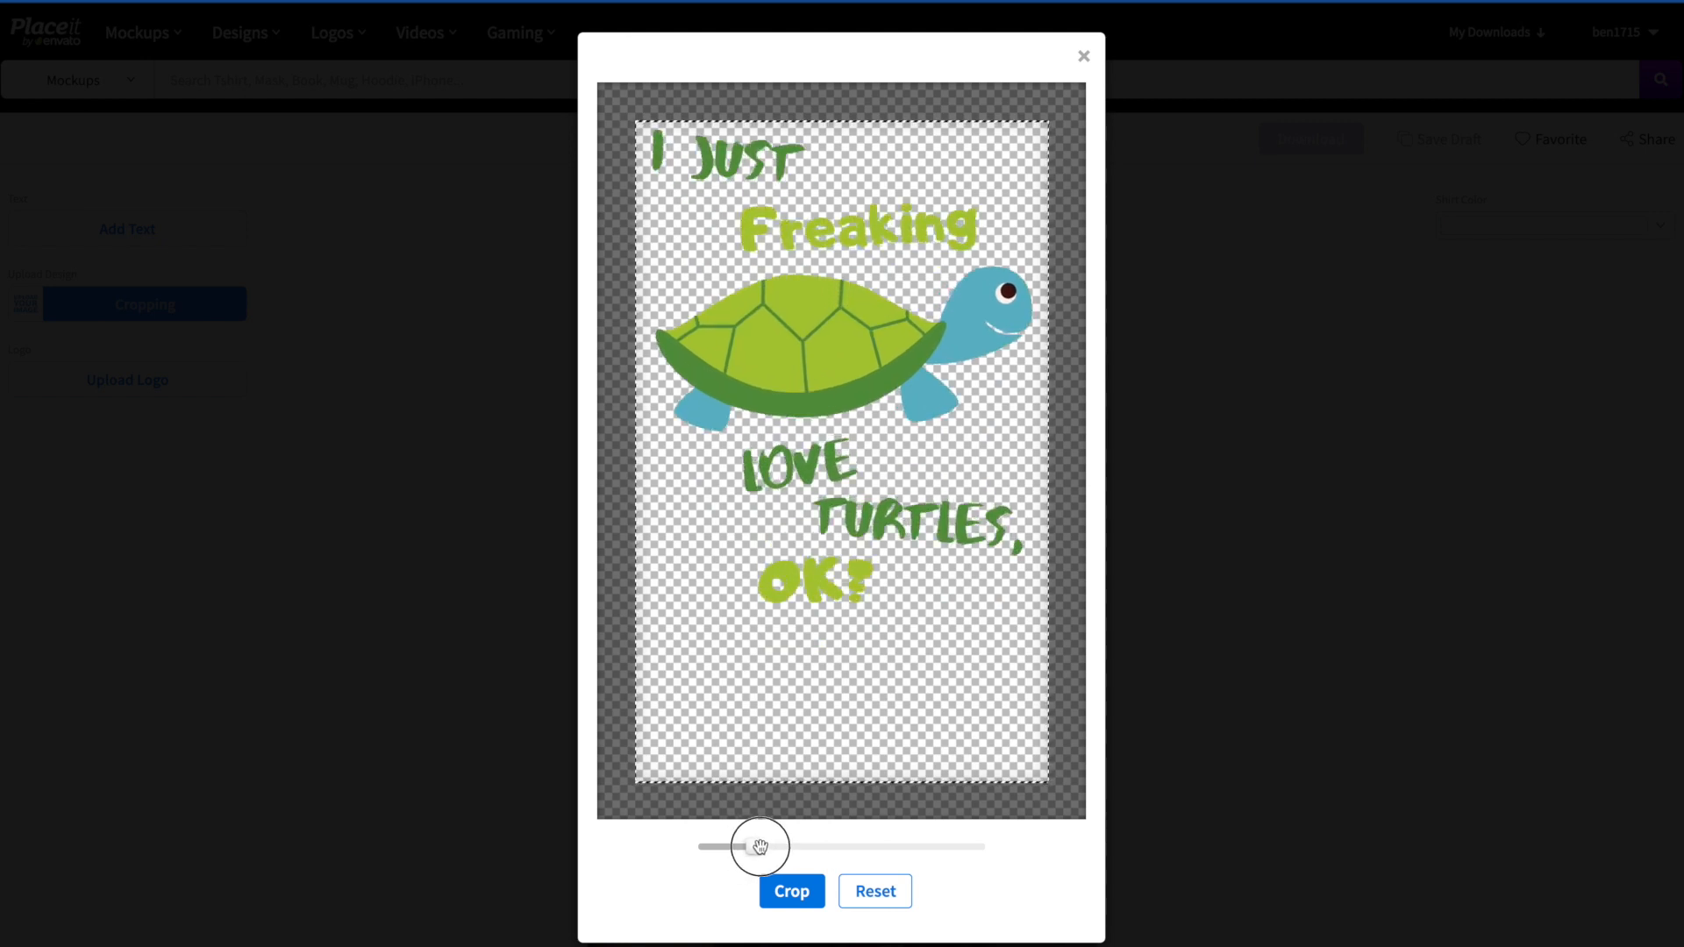
pyautogui.click(798, 893)
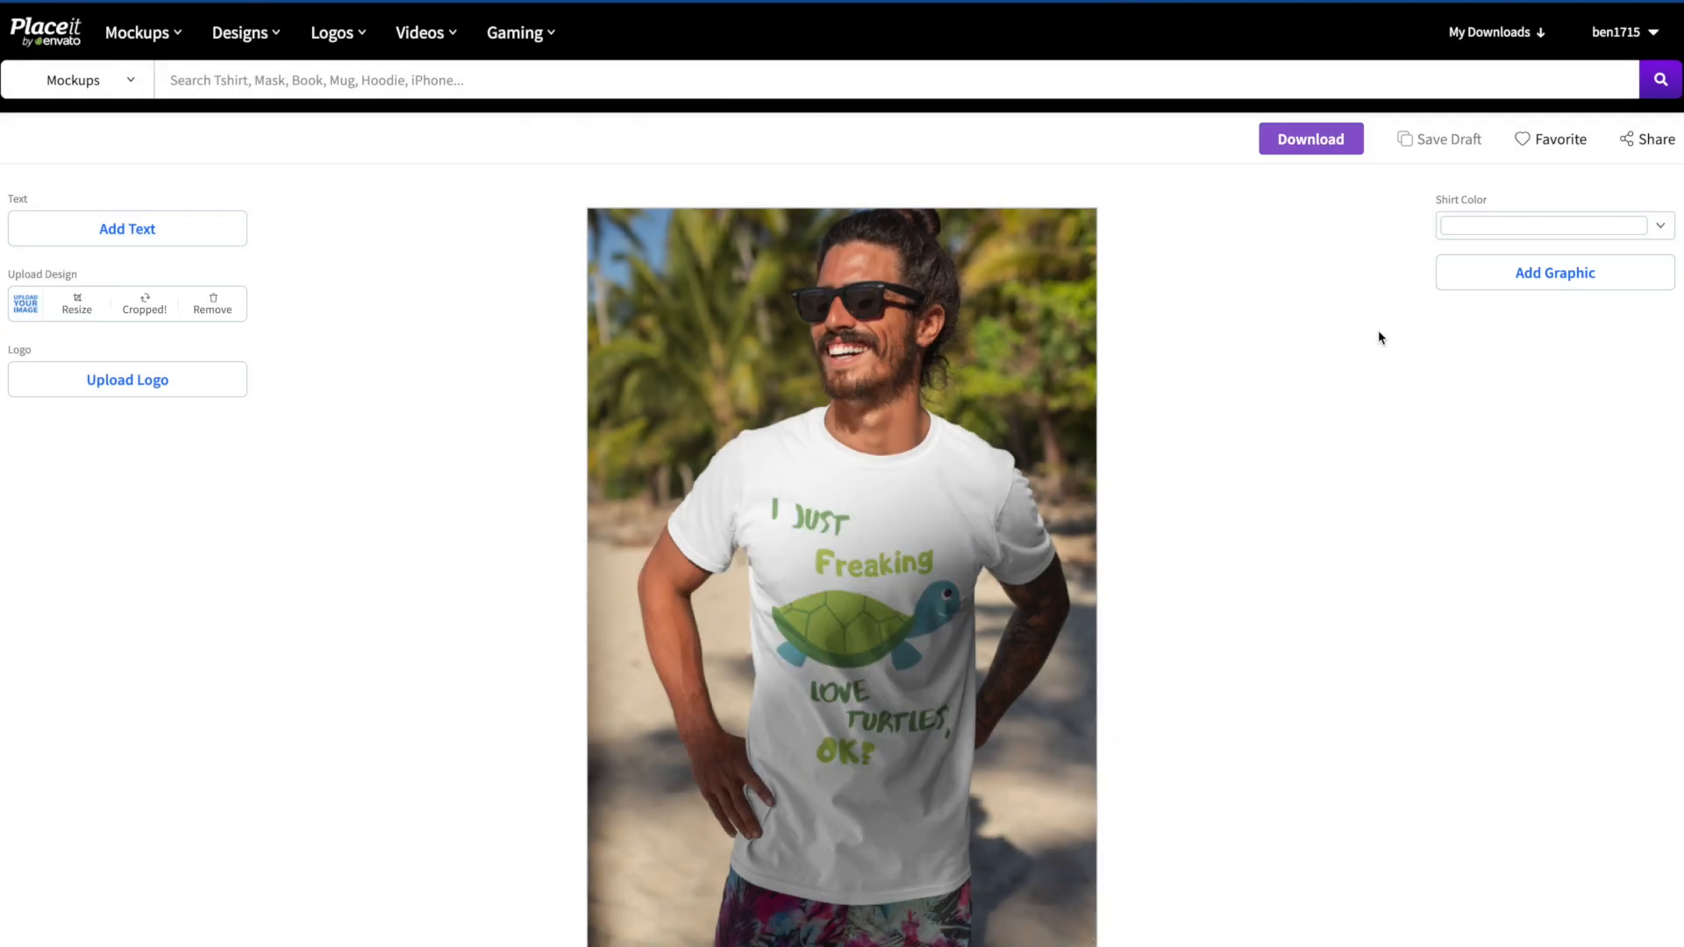
# Try a dark teal shirt color on the mockup and set the shirt color to black.
pyautogui.click(1660, 229)
pyautogui.click(1521, 460)
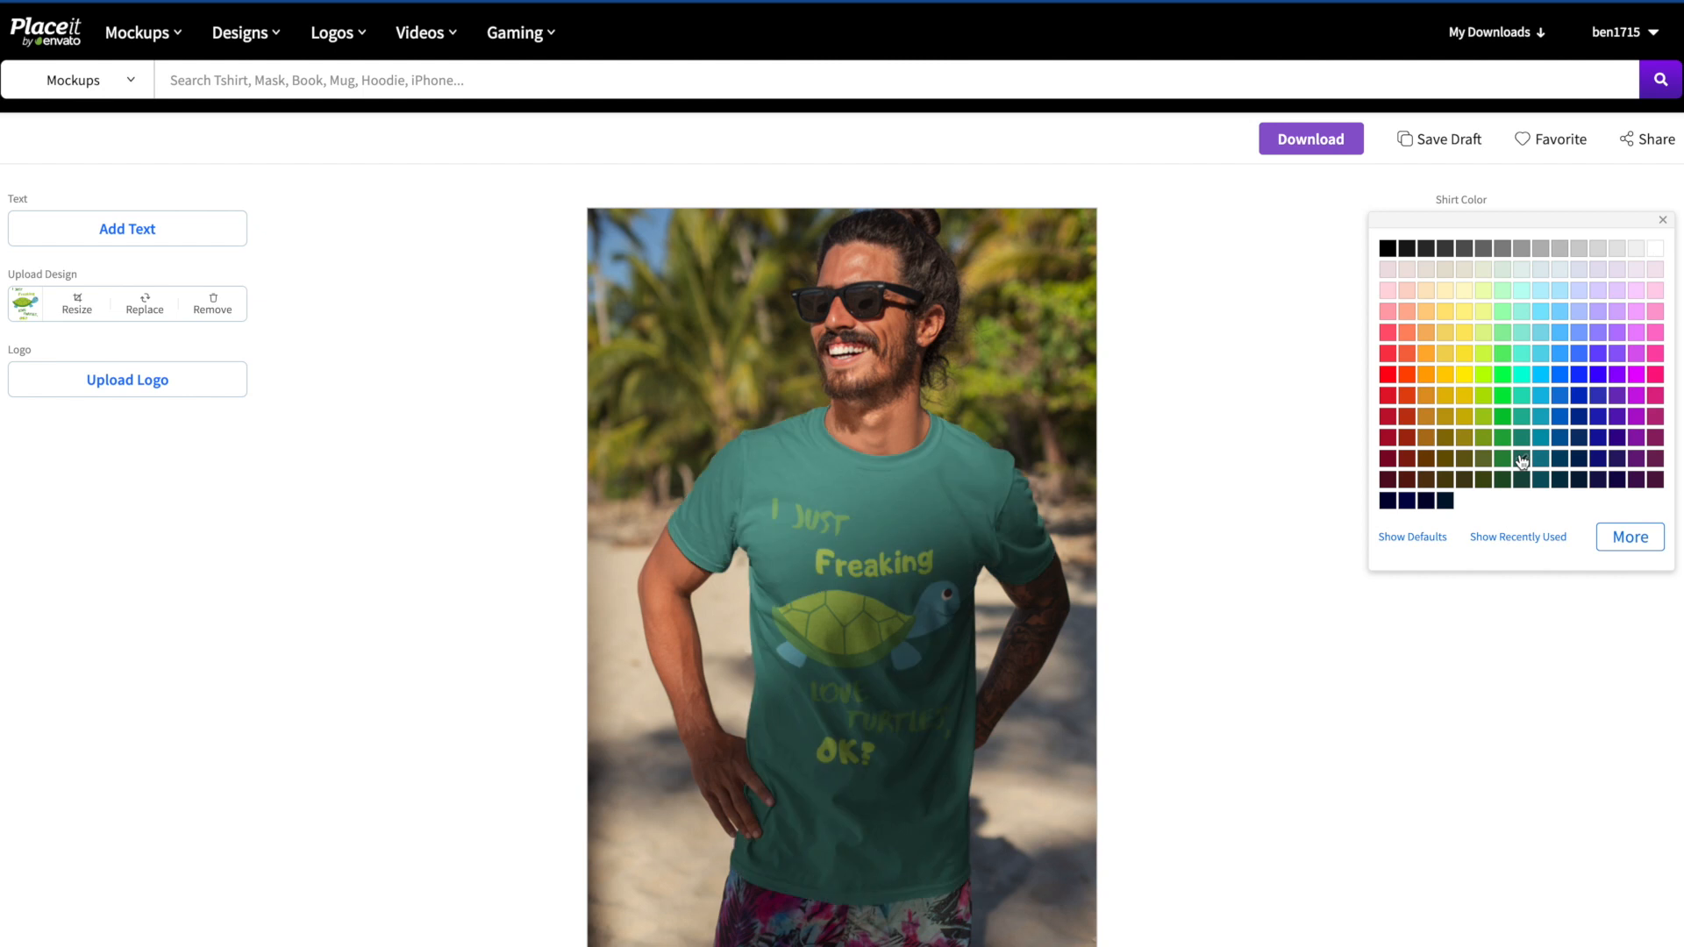
pyautogui.click(1387, 249)
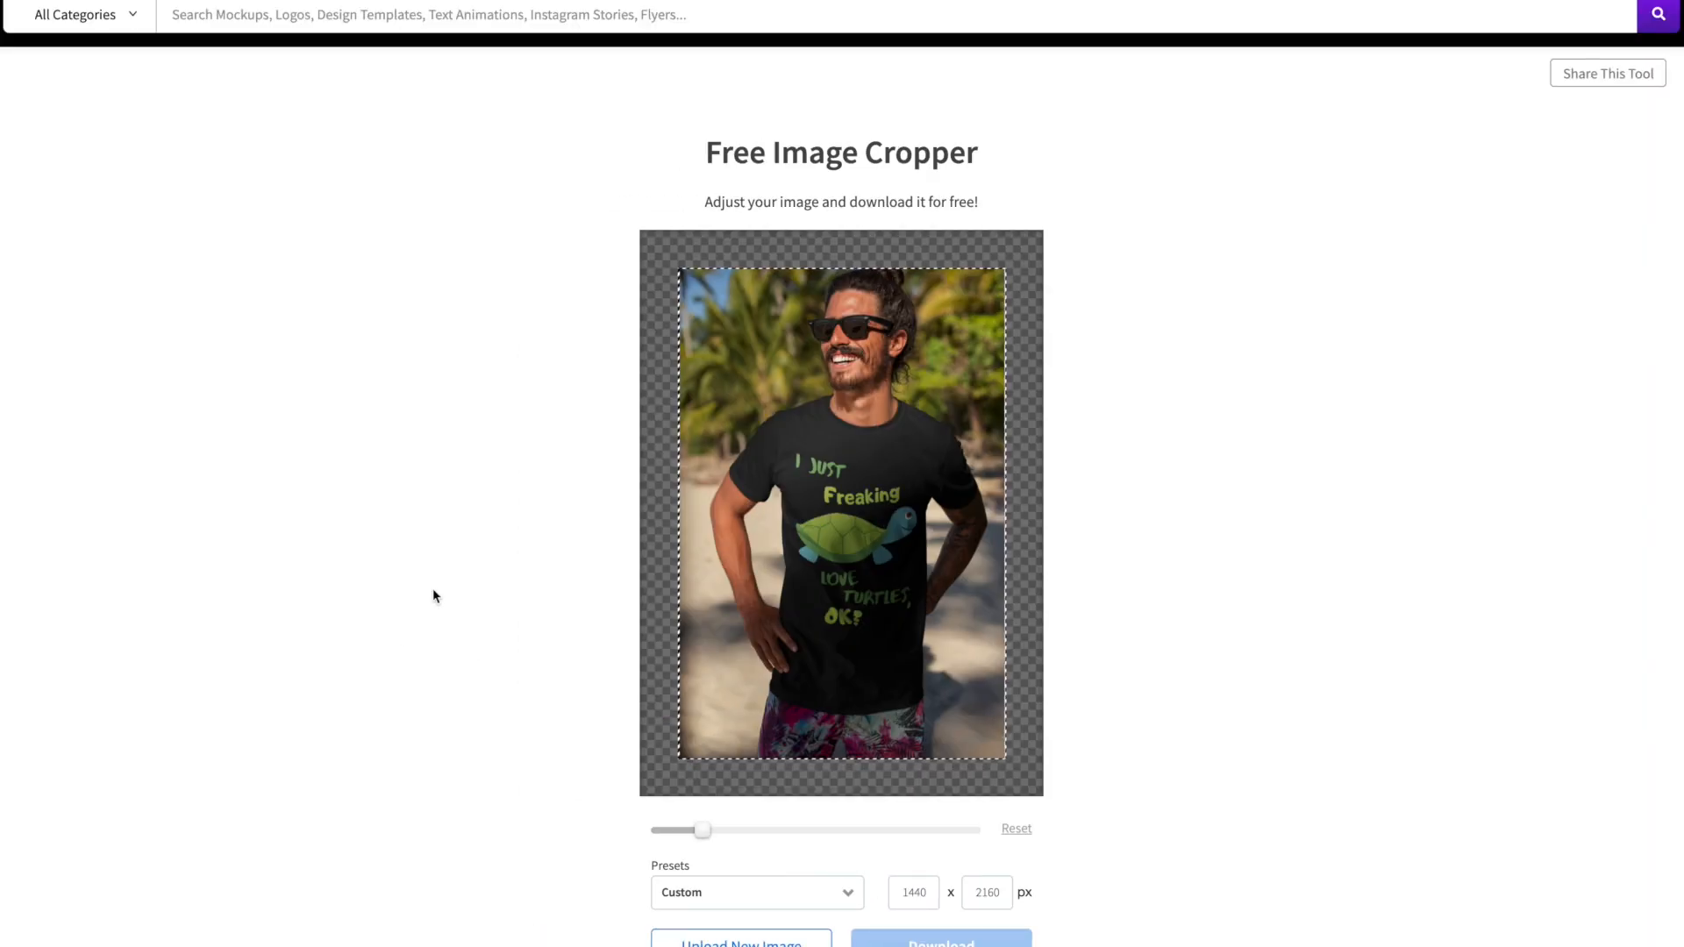
# Set the Free Image Cropper's custom output size to 1000 x 1000 px for the turtle shirt mockup.
pyautogui.scroll(-1, 971, 904)
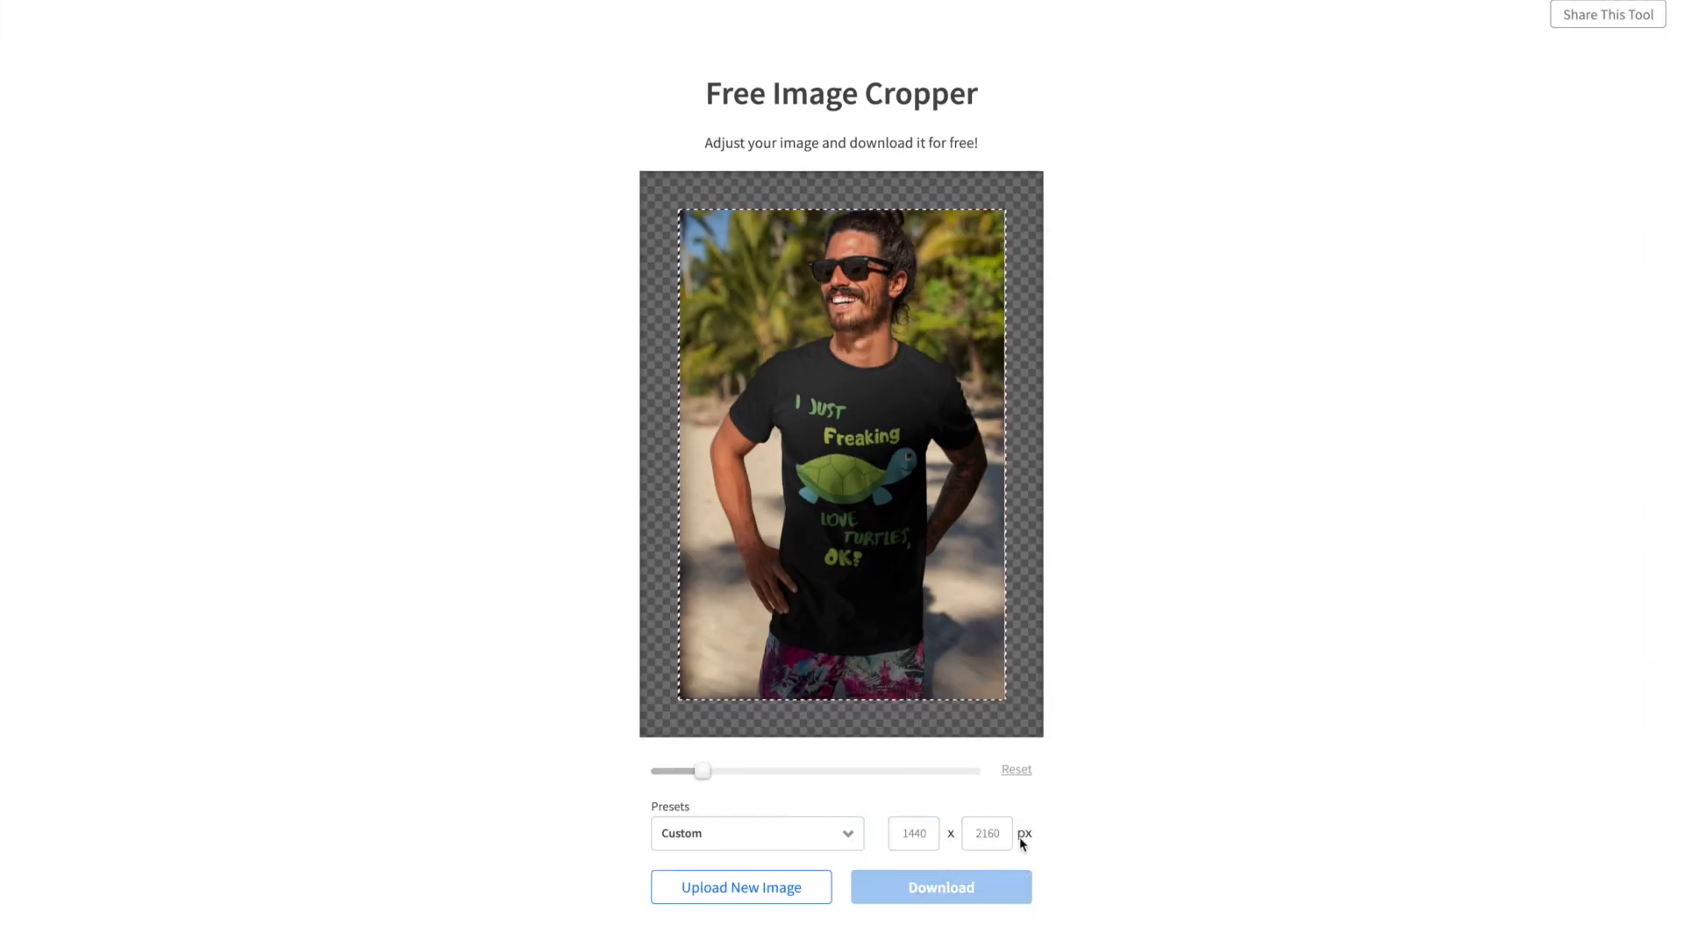
pyautogui.doubleClick(988, 834)
pyautogui.write('1000')
pyautogui.press('BackSpace')
pyautogui.press('BackSpace')
pyautogui.press('BackSpace')
pyautogui.press('BackSpace')
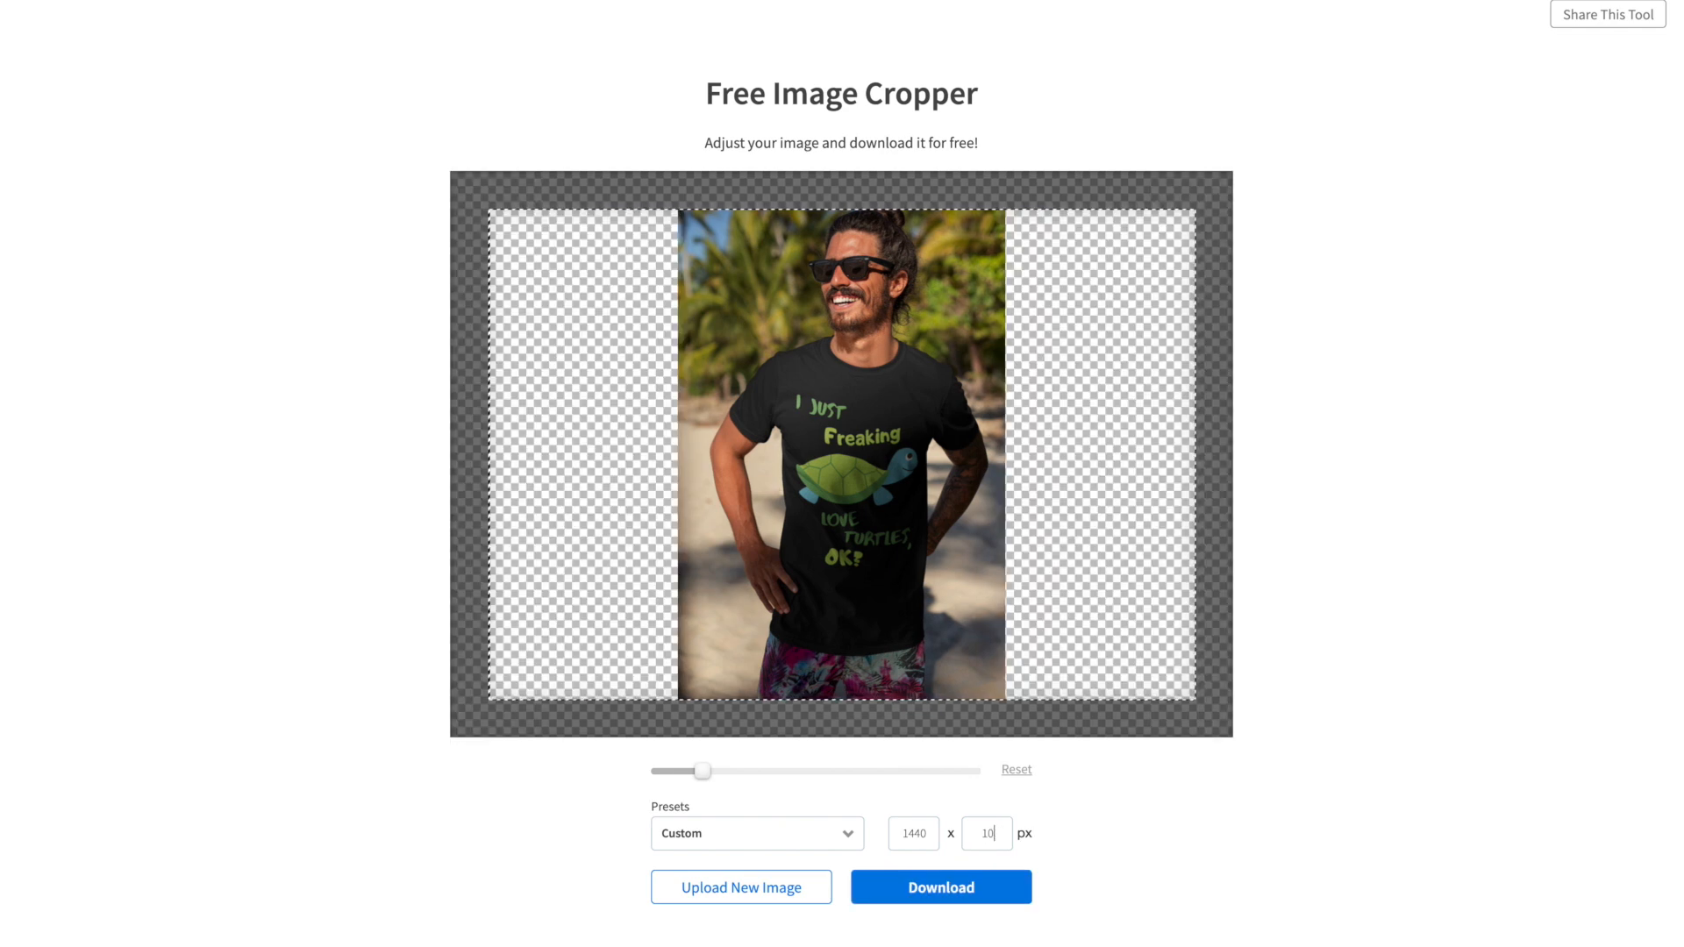
pyautogui.write('51000')
pyautogui.press('Tab')
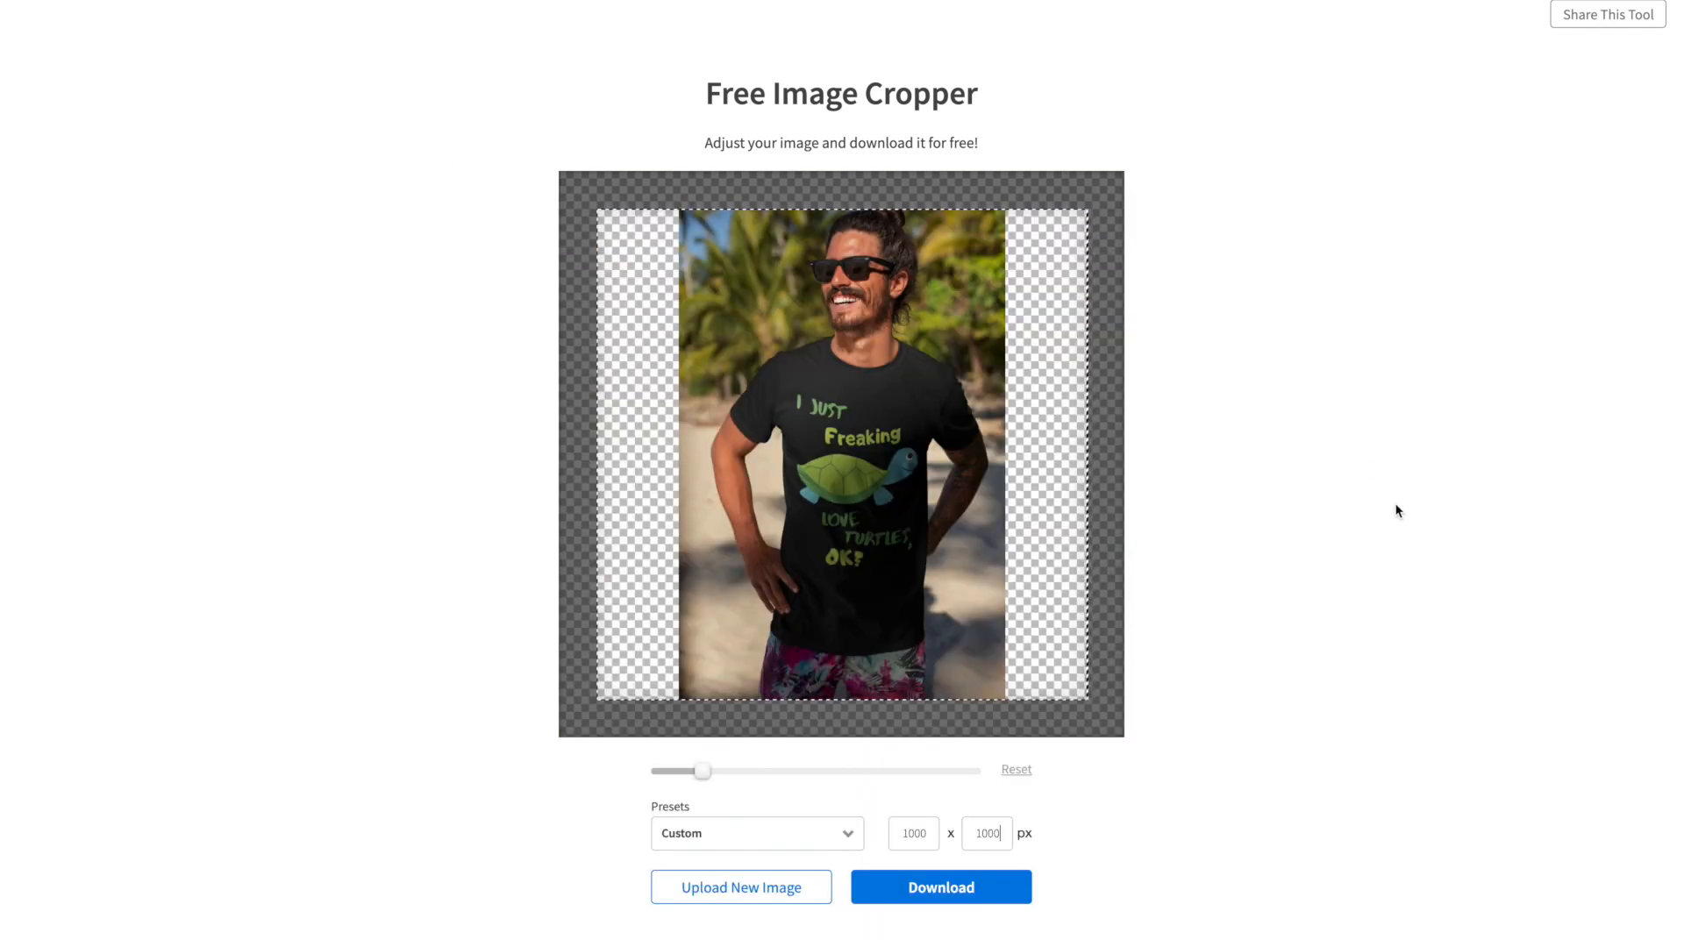
# Enlarge the mockup photo to fill the square crop, reposition it to show the shirt design and download the result.
pyautogui.moveTo(707, 770); pyautogui.dragTo(742, 769)
pyautogui.moveTo(883, 526); pyautogui.dragTo(882, 576)
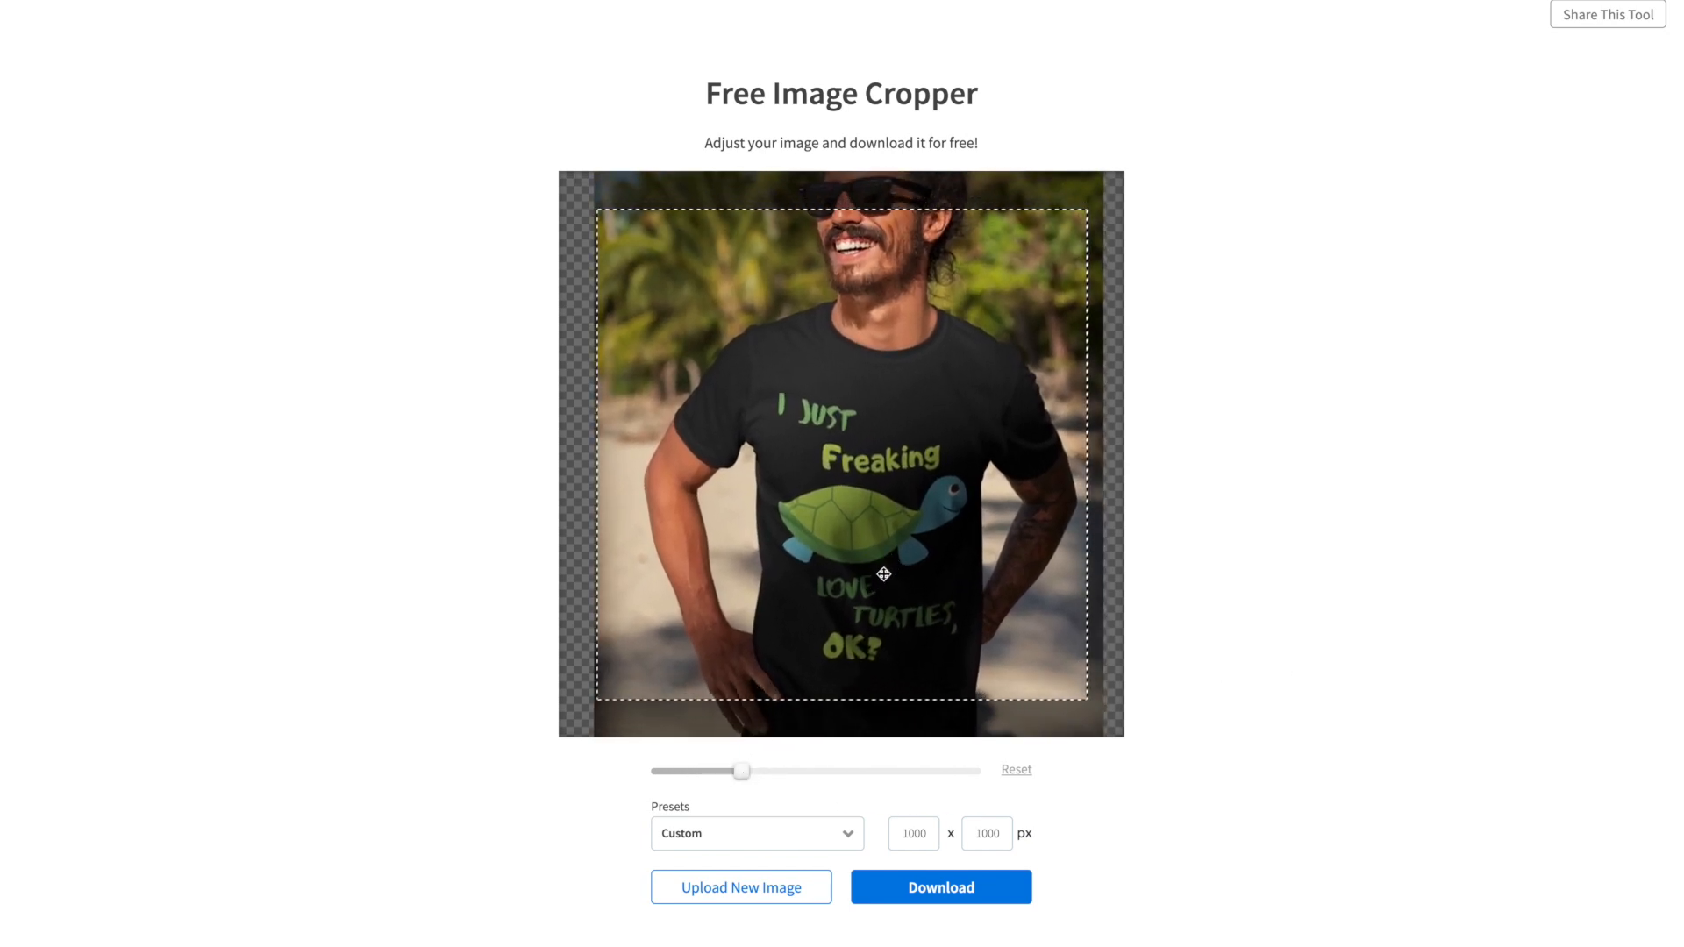
pyautogui.click(977, 895)
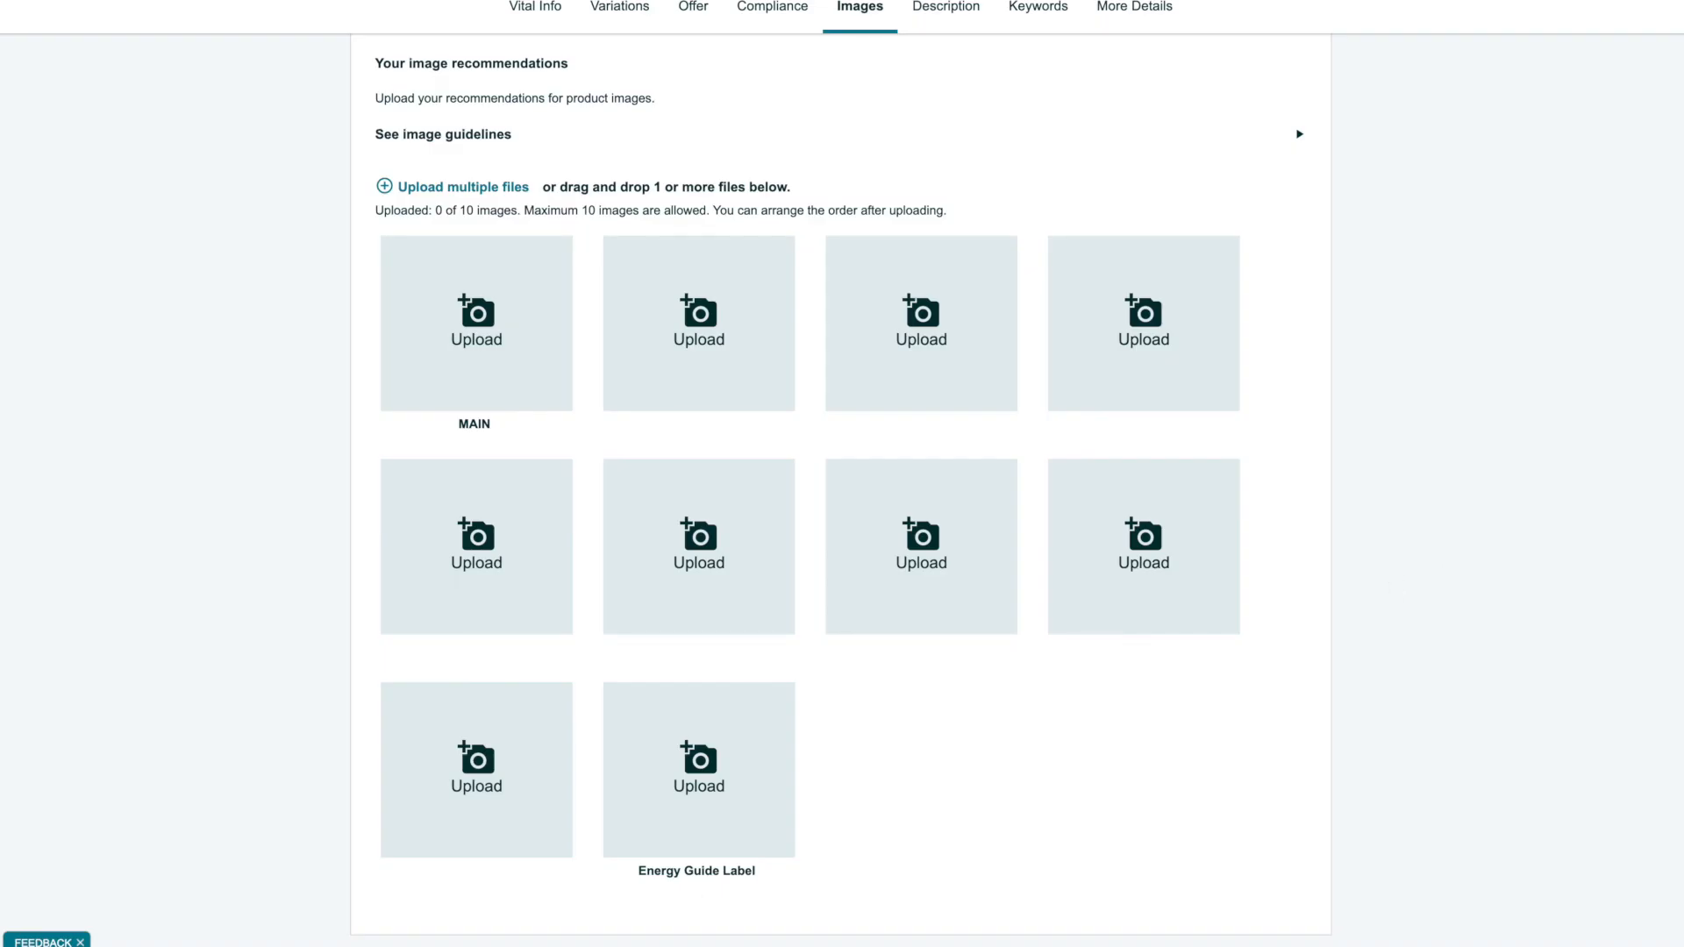
# Add the product images to the Amazon listing's image slots, starting with the MAIN slot.
pyautogui.moveTo(1675, 666); pyautogui.dragTo(523, 376)
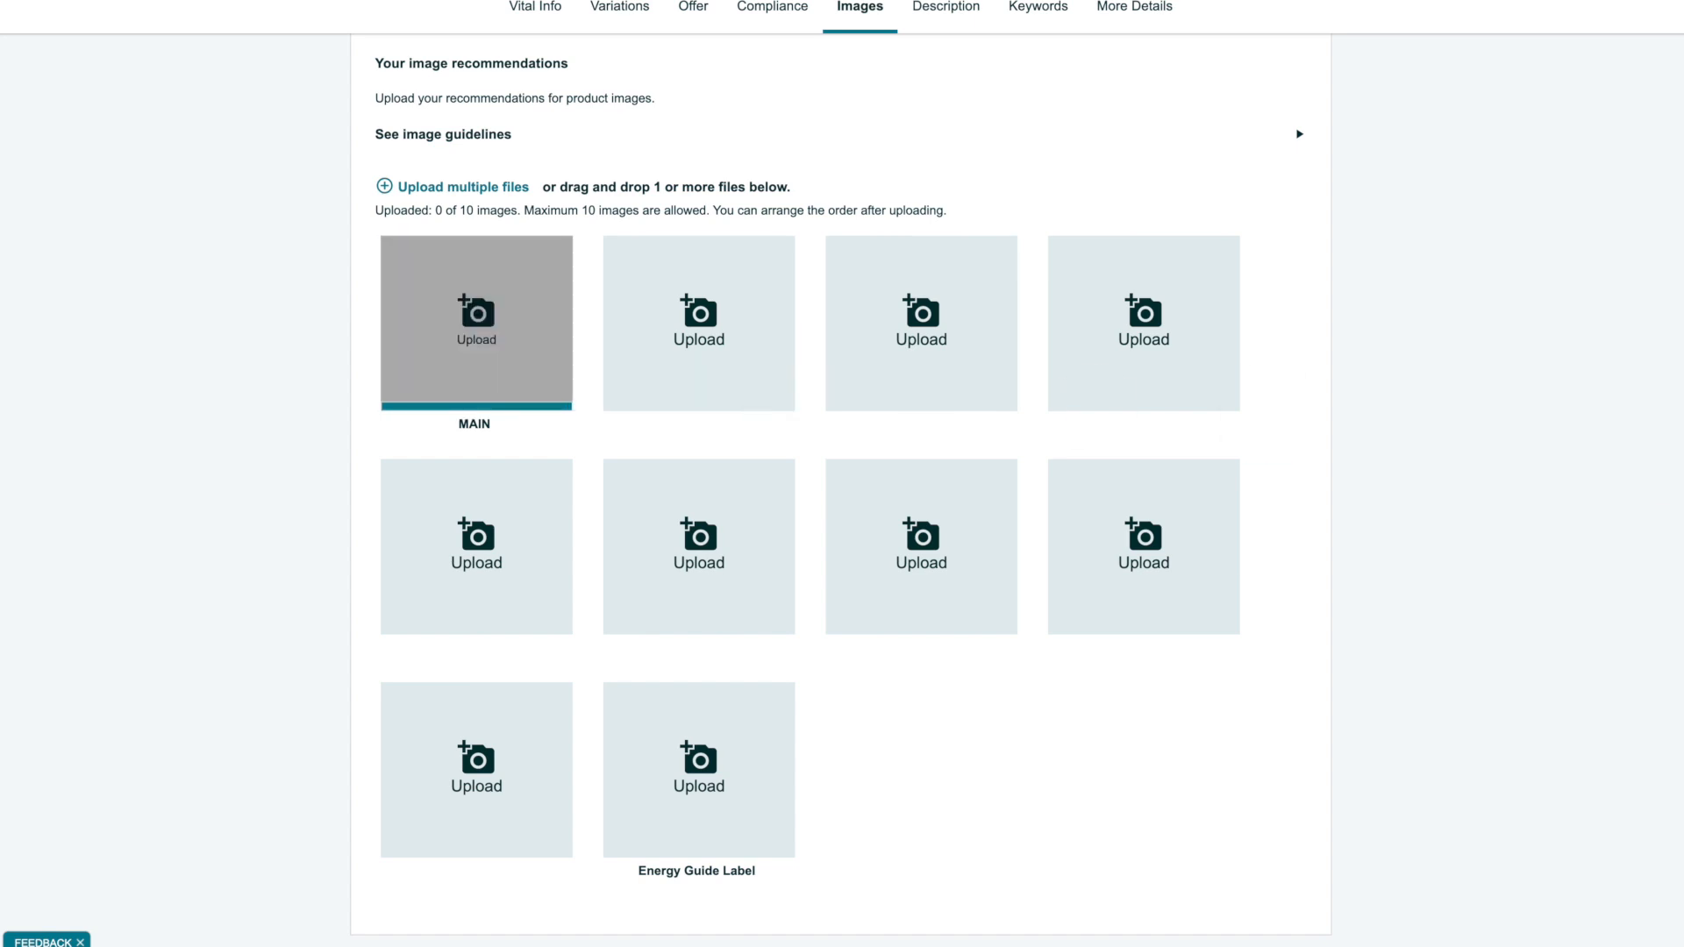
pyautogui.moveTo(1675, 667); pyautogui.dragTo(737, 314)
pyautogui.moveTo(1675, 666); pyautogui.dragTo(1140, 307)
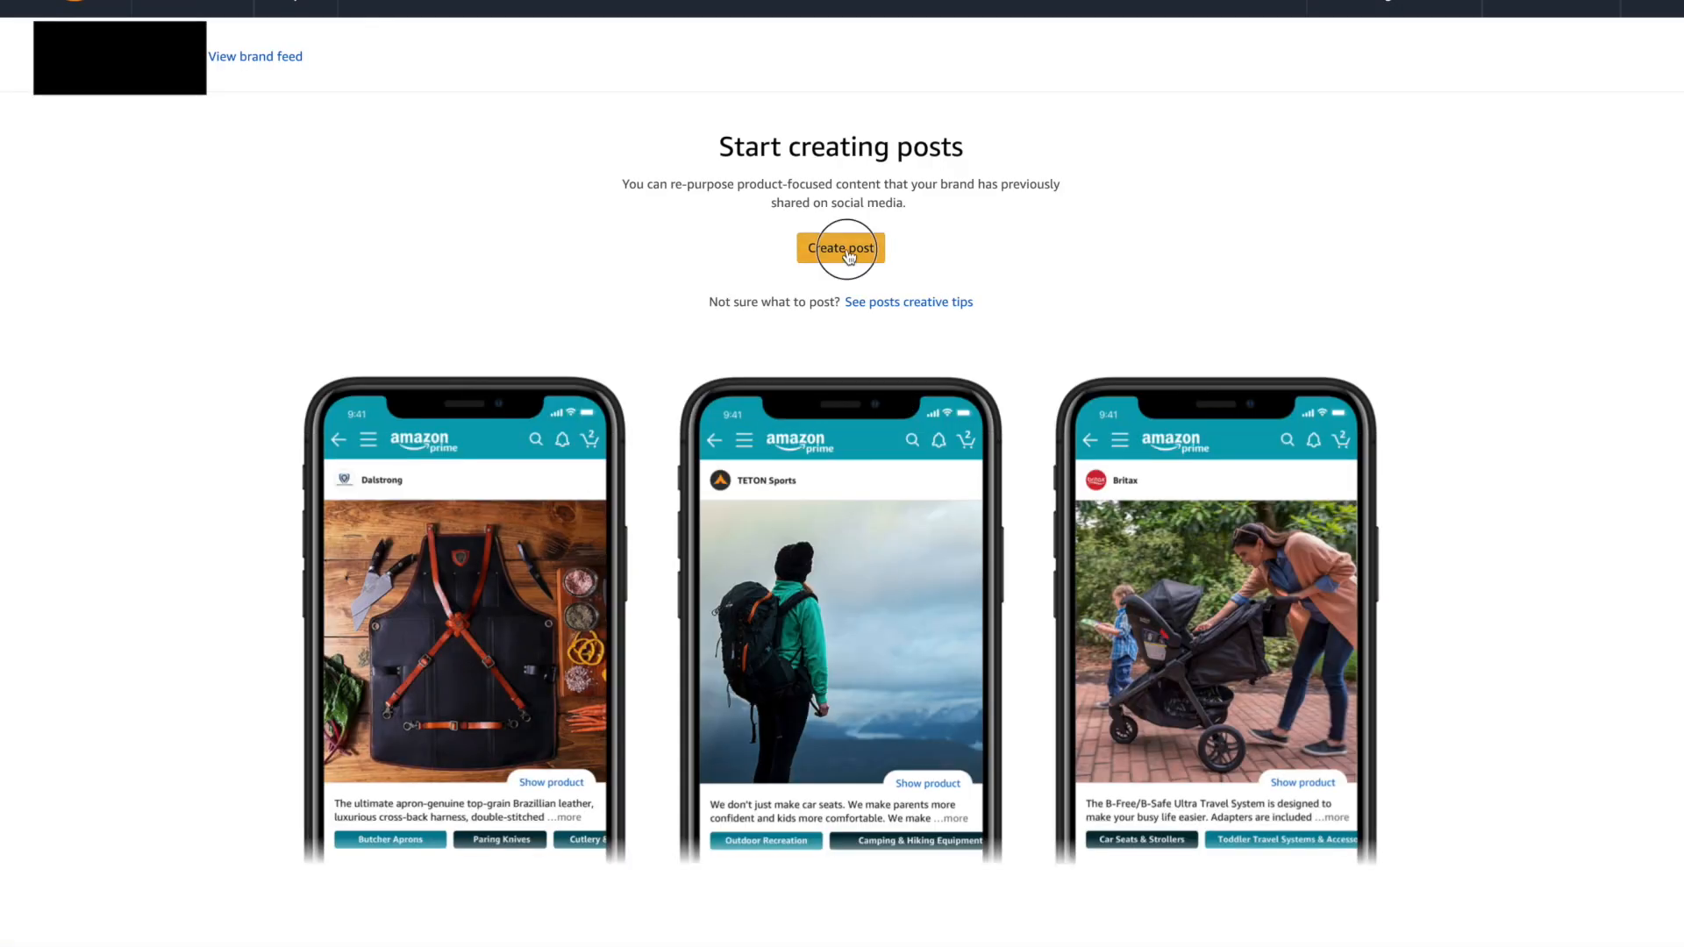
# Create a new Amazon post and upload free-image-resizer-cropper.png as its image.
pyautogui.click(846, 251)
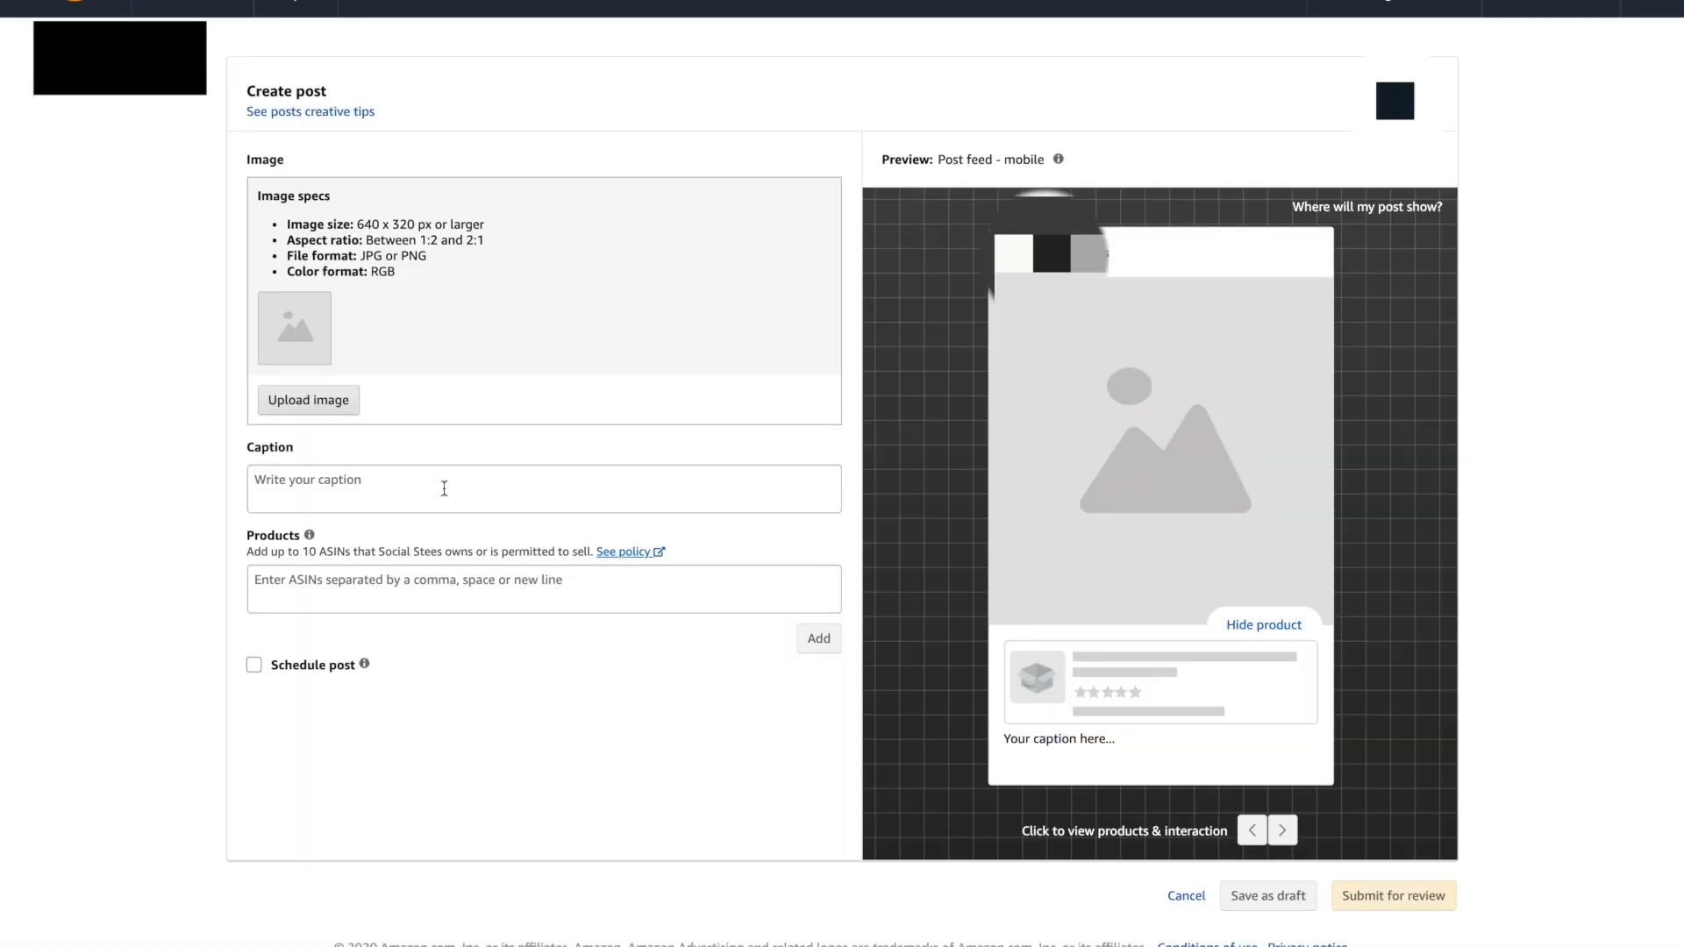
pyautogui.click(343, 404)
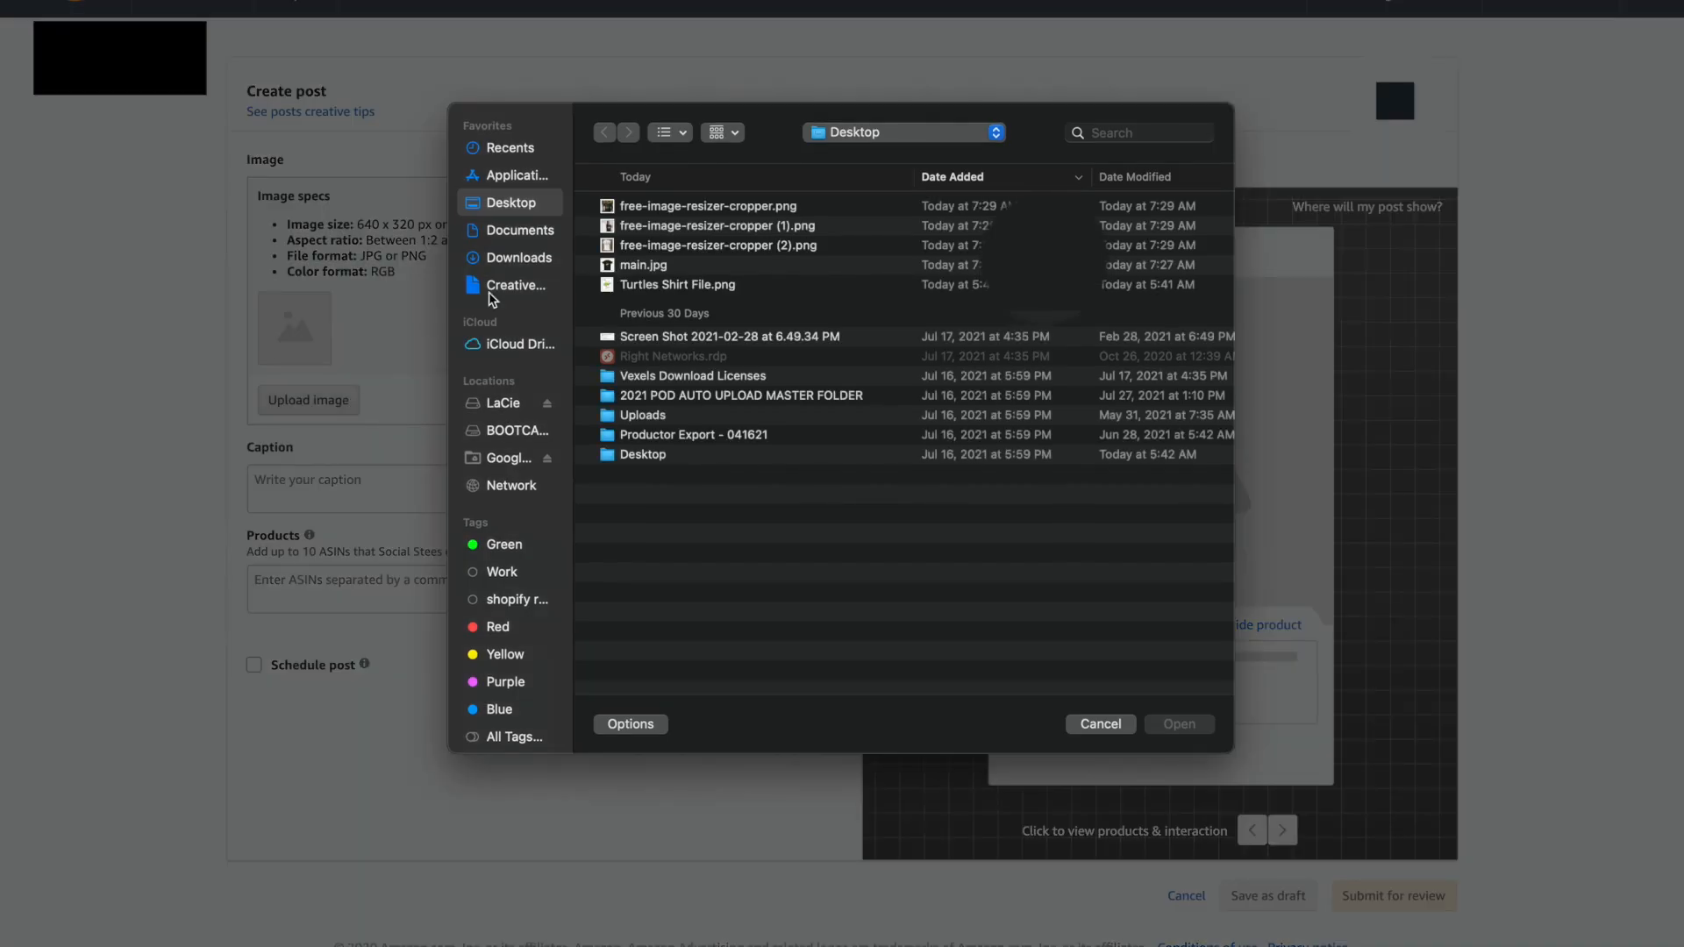
pyautogui.doubleClick(681, 214)
# Caption the post "If you love turtles this is the shirt for you! Get one for your entire ocean loving gang..." and enable scheduling.
pyautogui.click(335, 498)
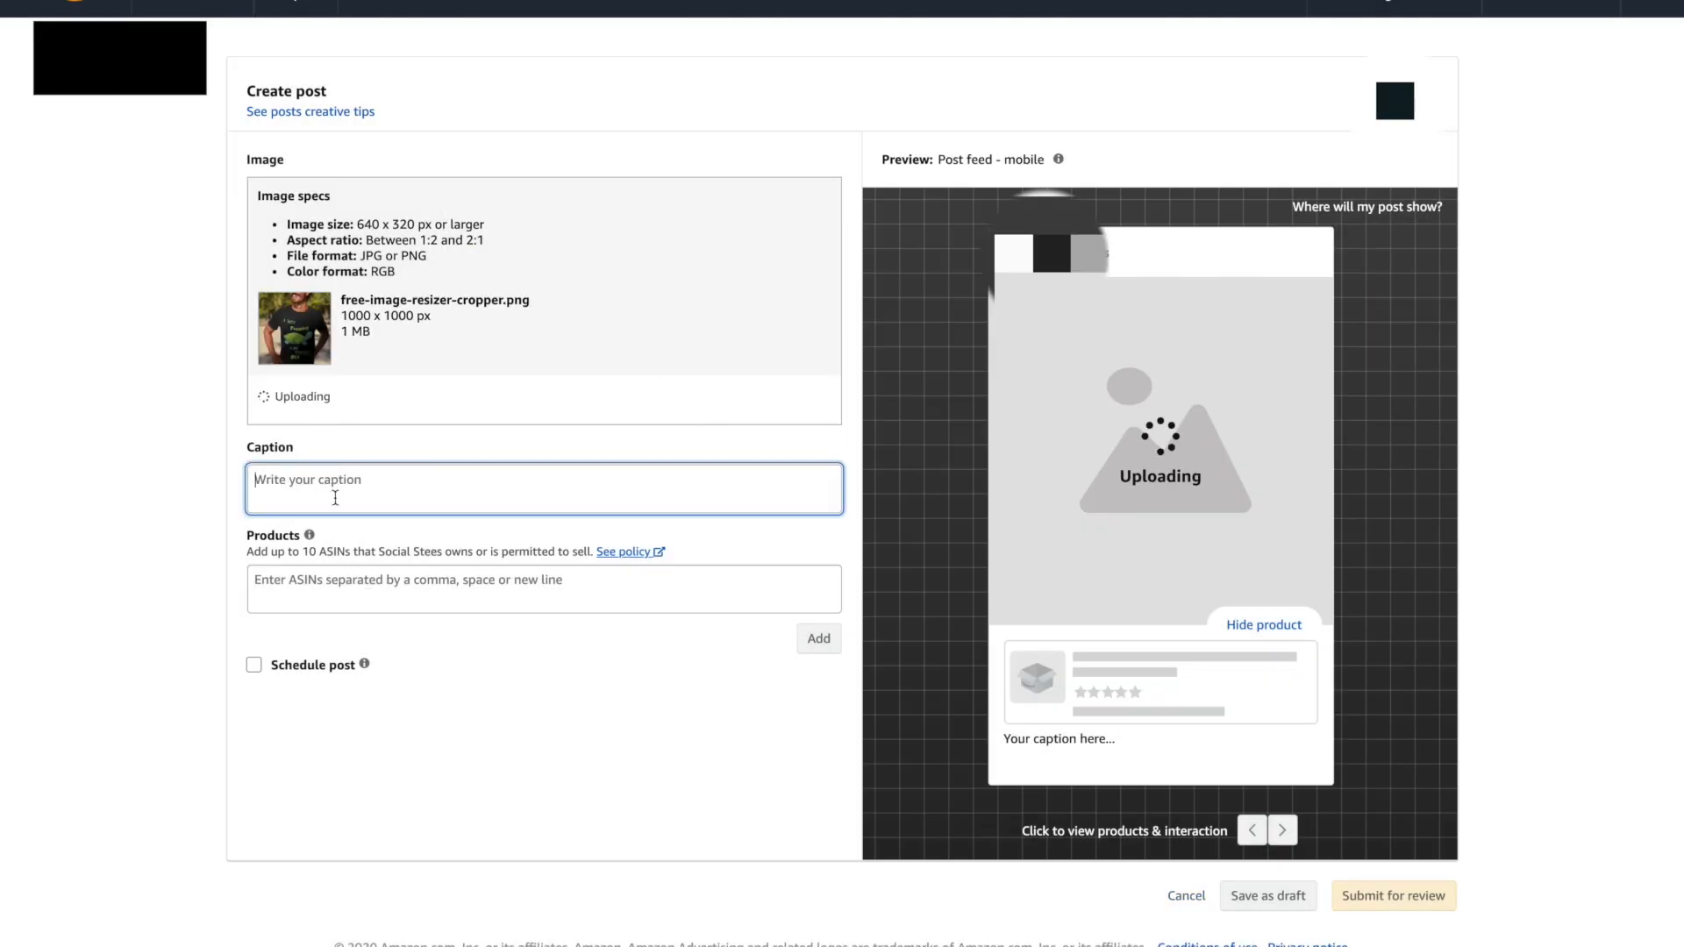
pyautogui.write('If you love turtles this is the')
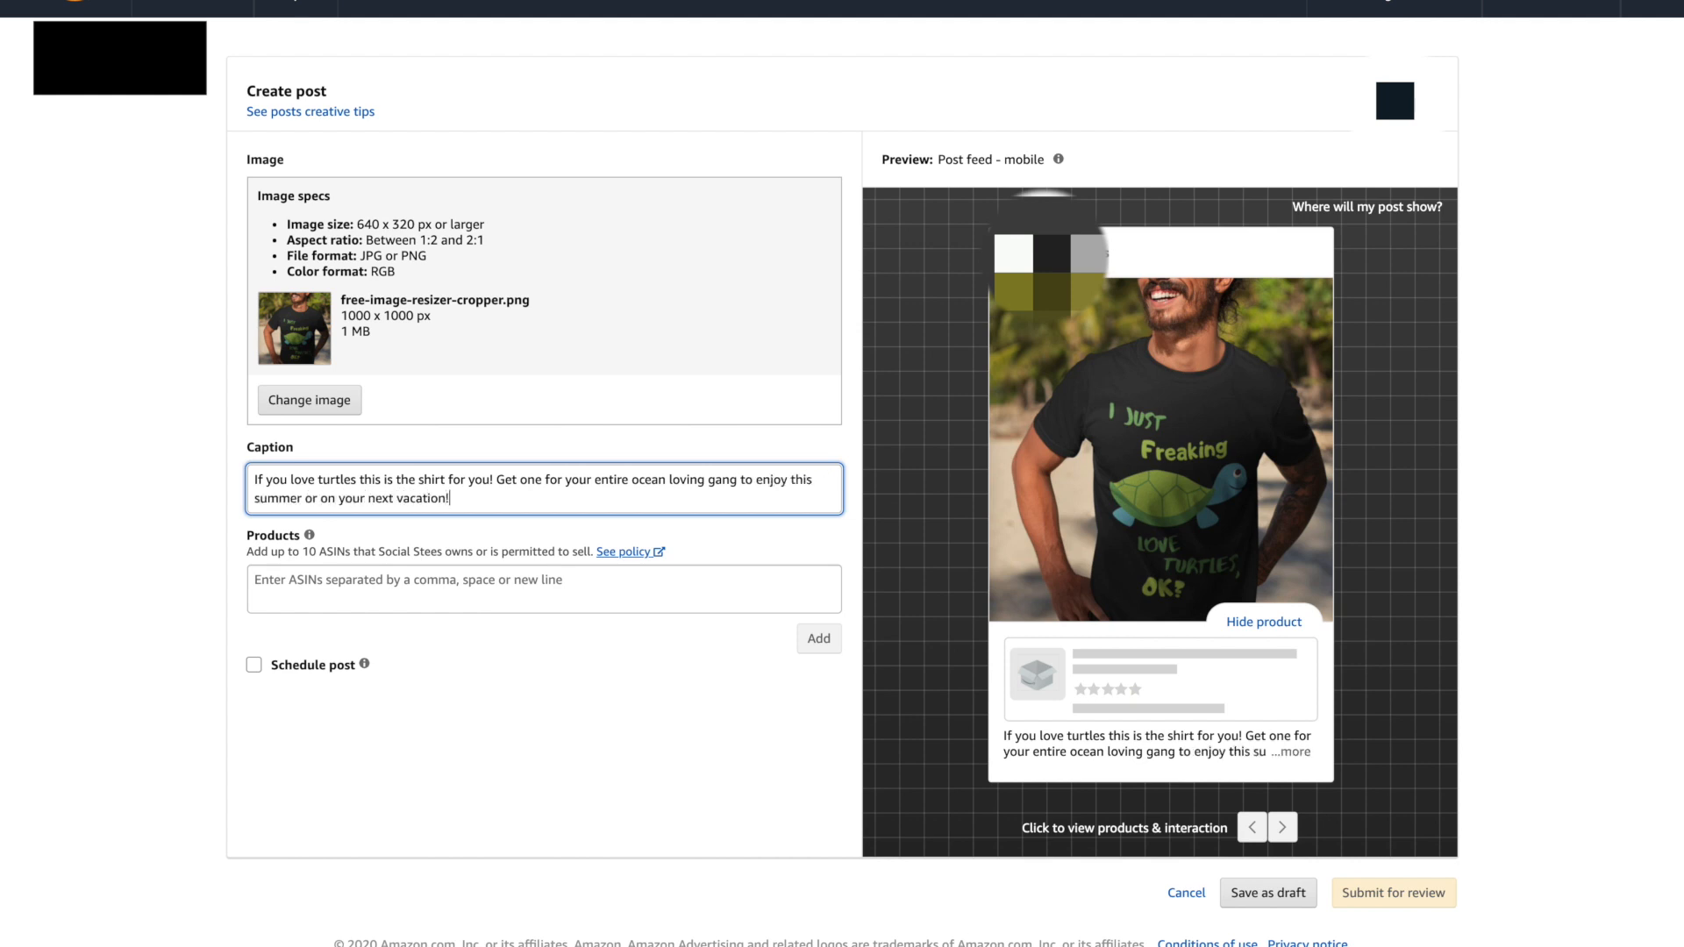
pyautogui.click(255, 665)
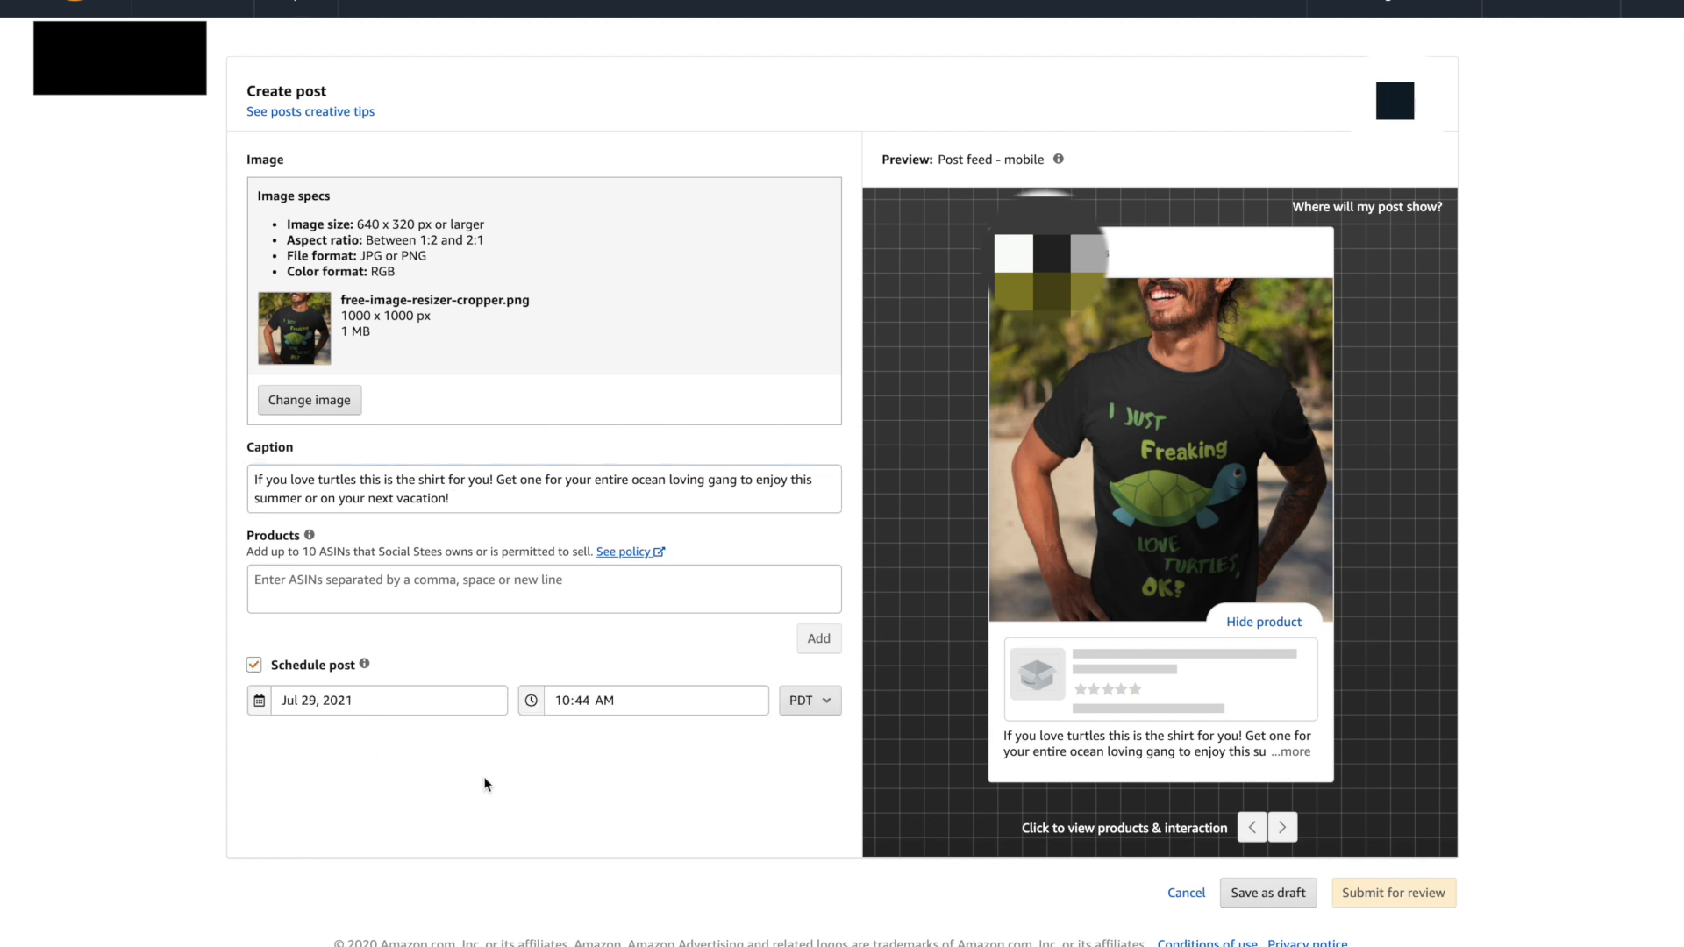
# Fill the home page's left empty tile with an Image tile of the man in the turtle shirt and apply its crop.
pyautogui.click(530, 630)
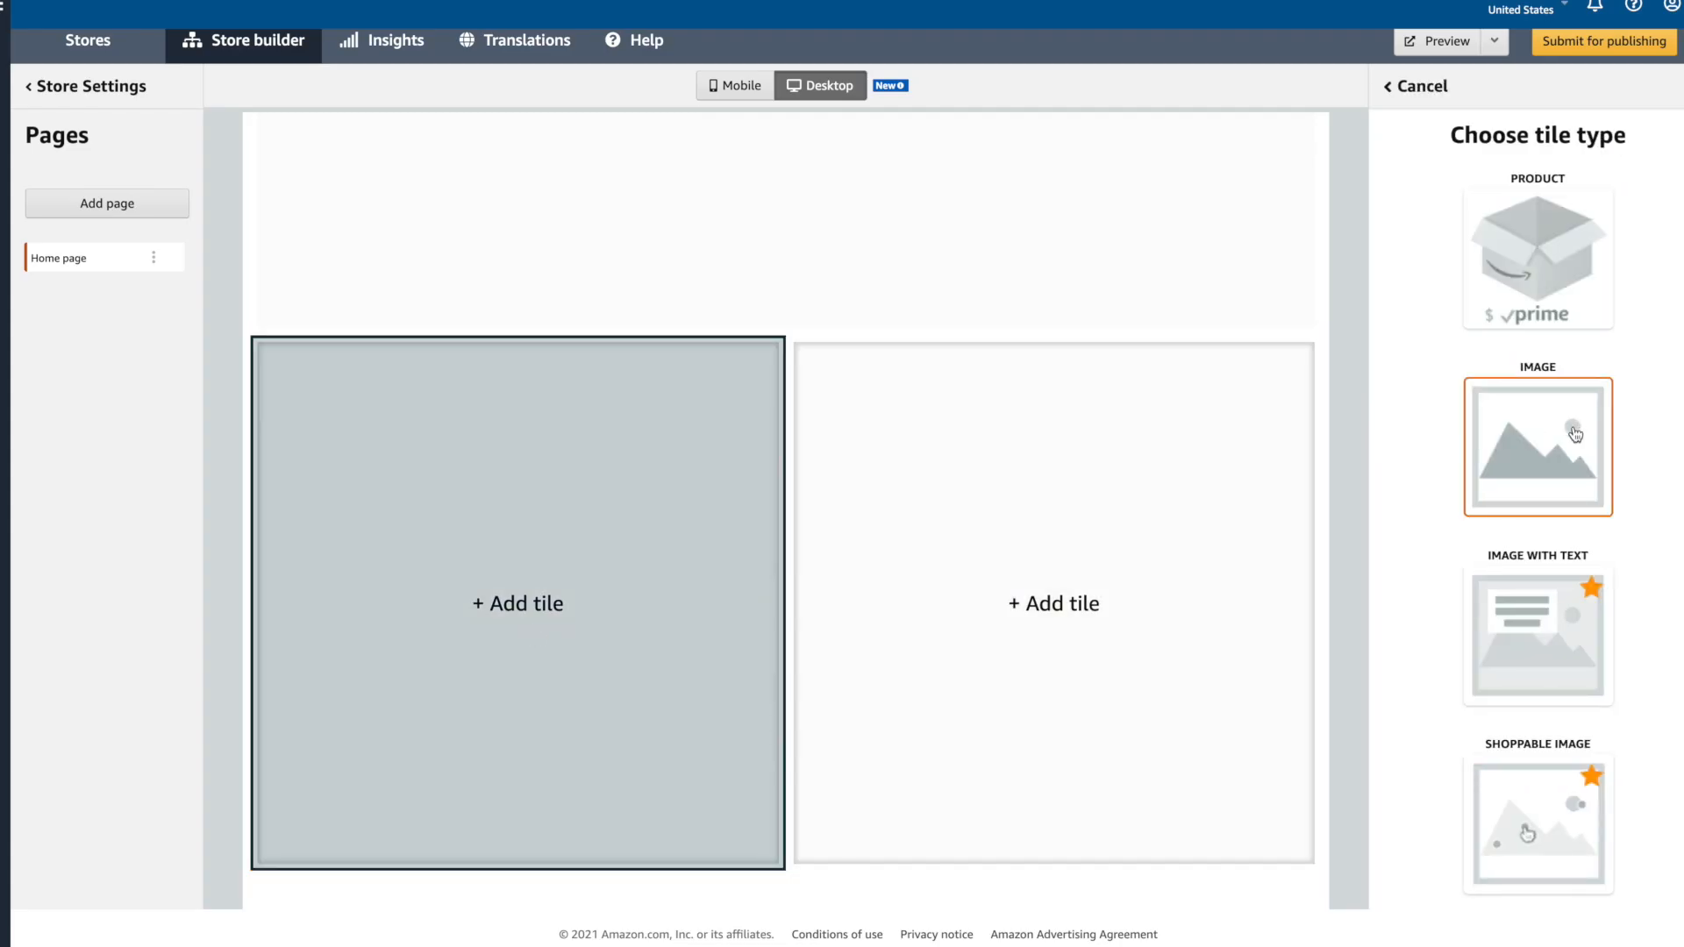
pyautogui.click(1575, 433)
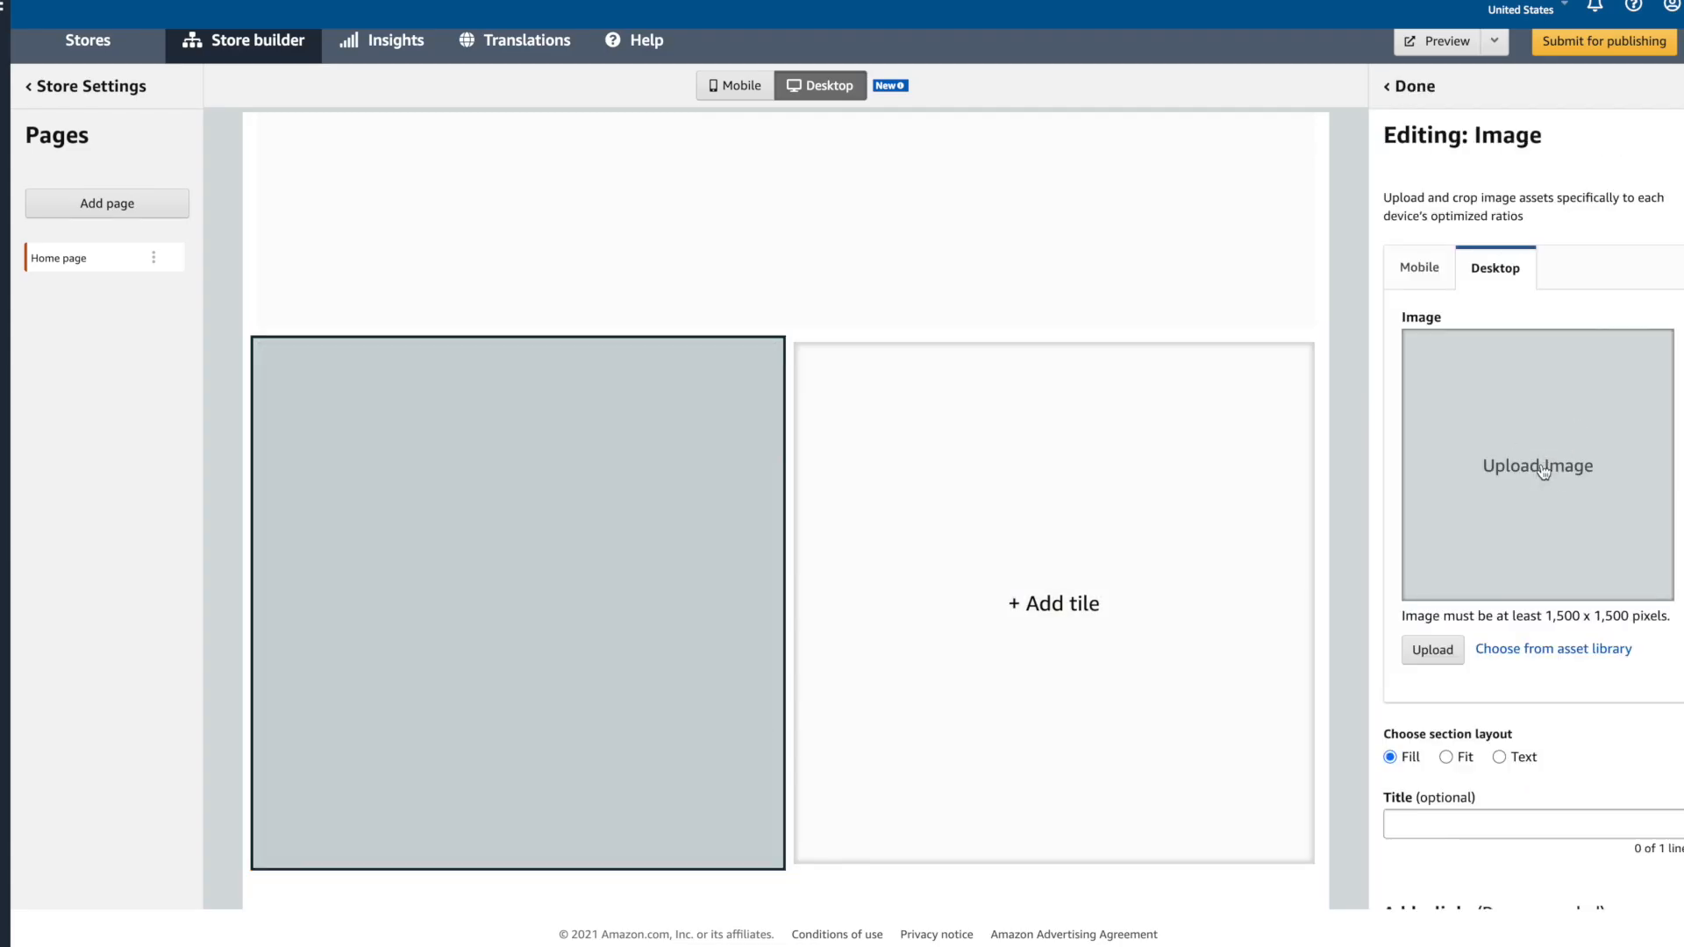
pyautogui.click(1544, 471)
pyautogui.doubleClick(789, 215)
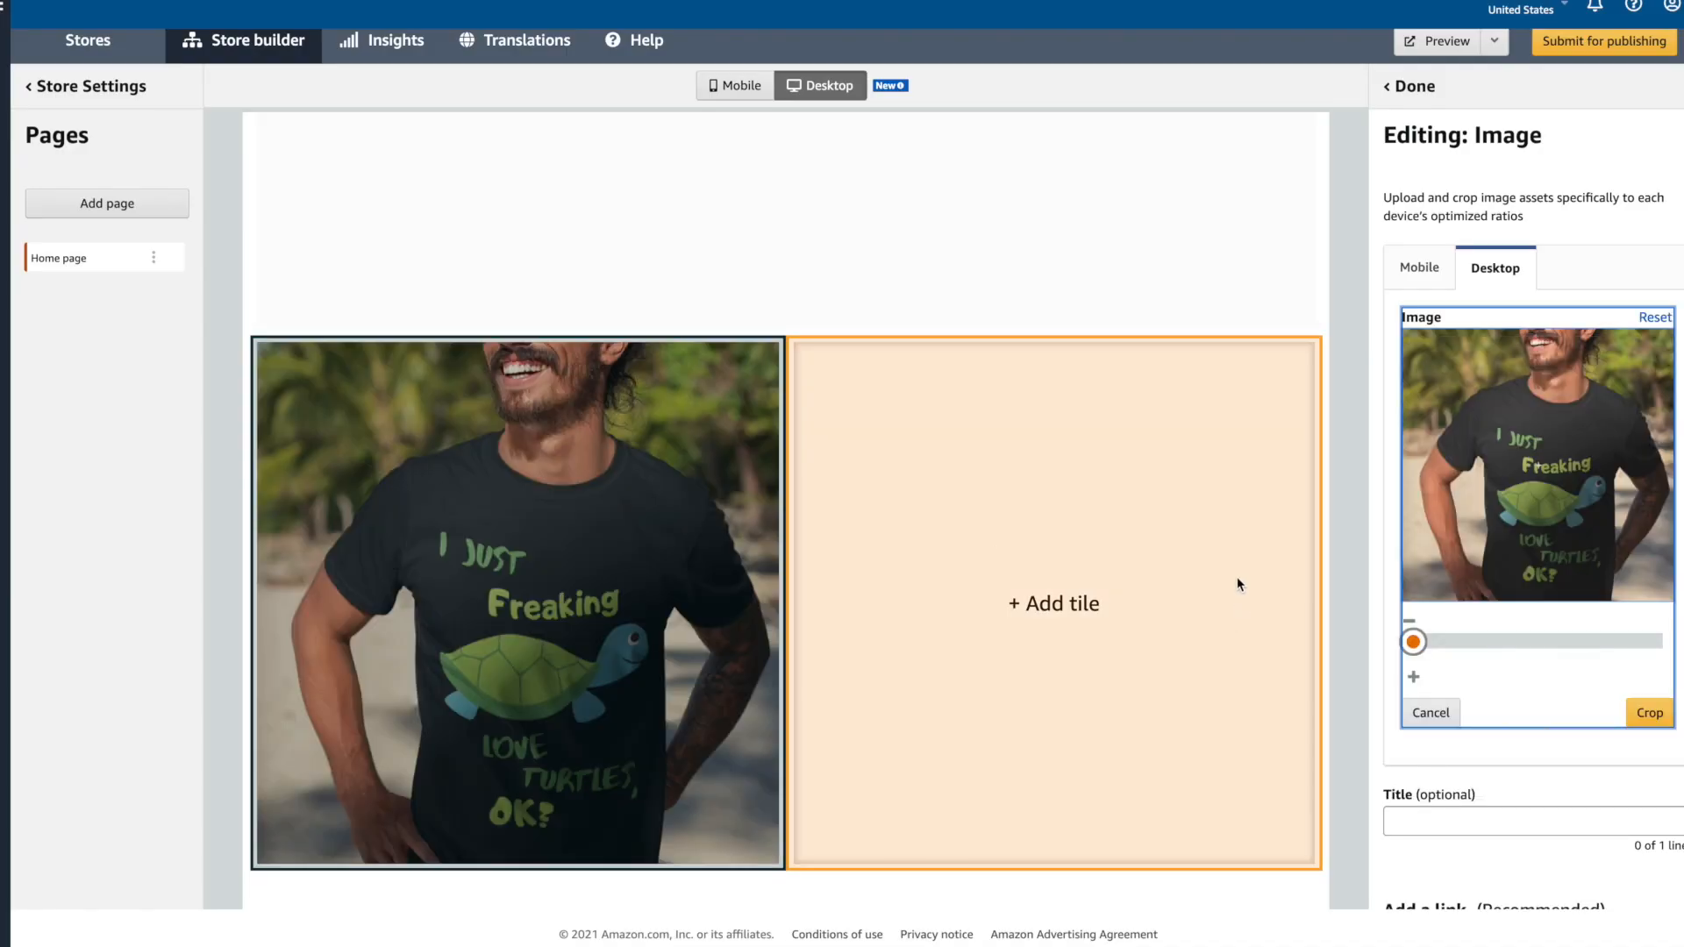
pyautogui.click(1650, 712)
pyautogui.click(1409, 86)
# Make the right empty tile an Image with Text tile and upload free-image-resizer-cropper (1).png to it.
pyautogui.click(1126, 554)
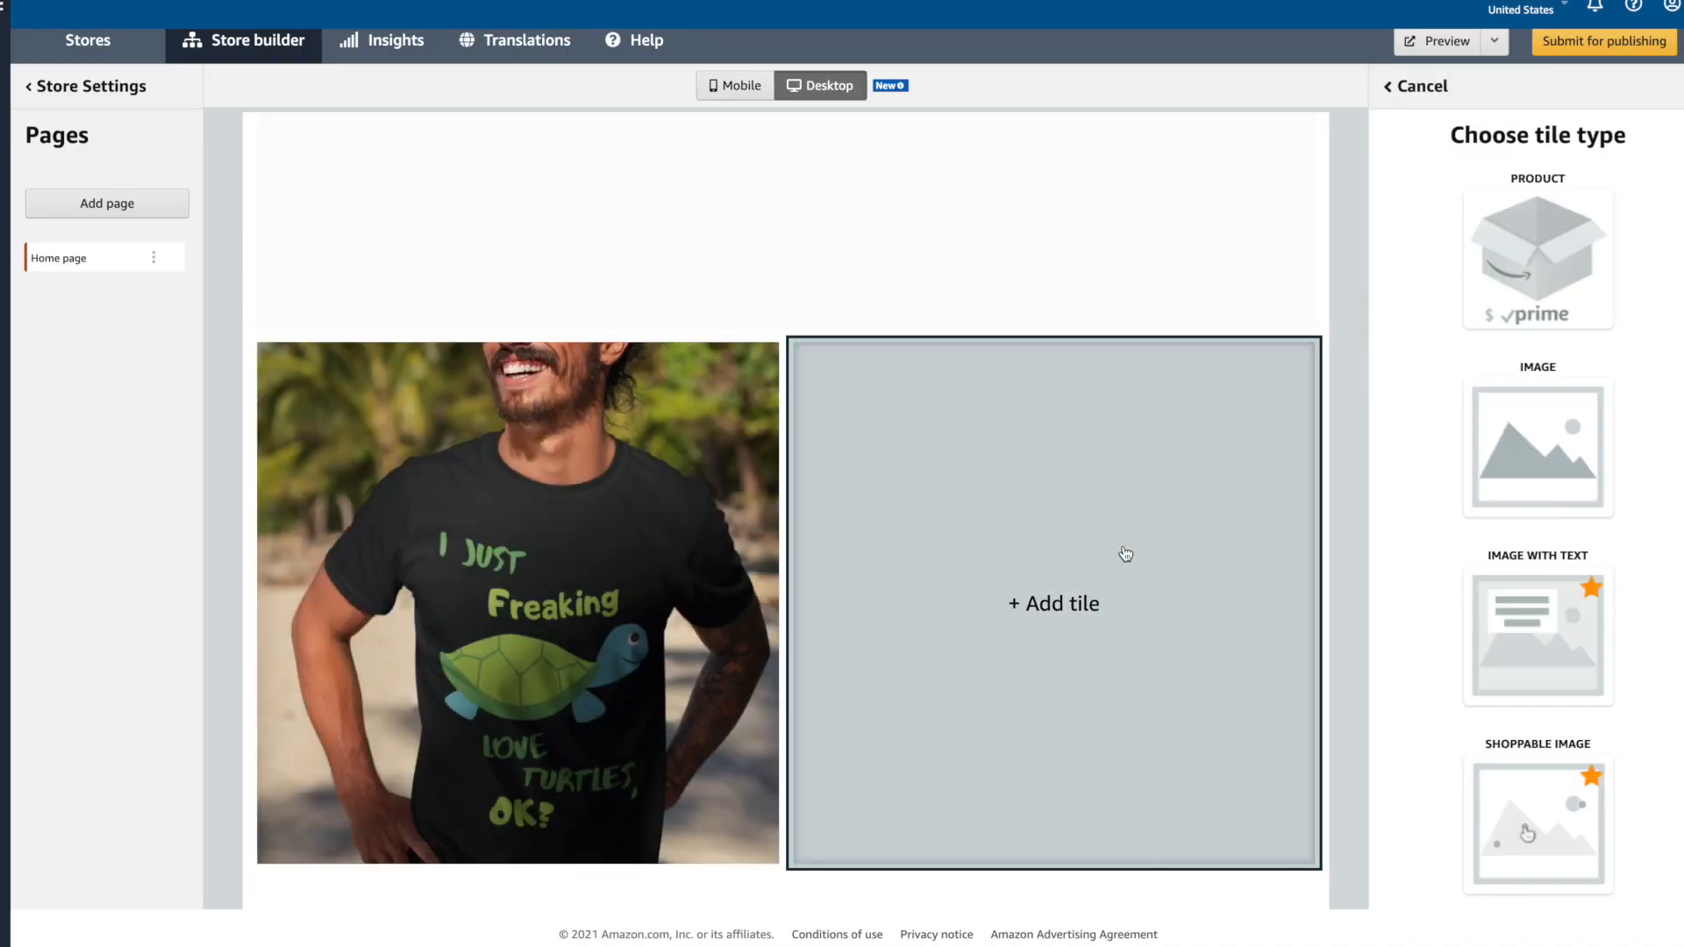
pyautogui.click(1543, 668)
pyautogui.click(1507, 498)
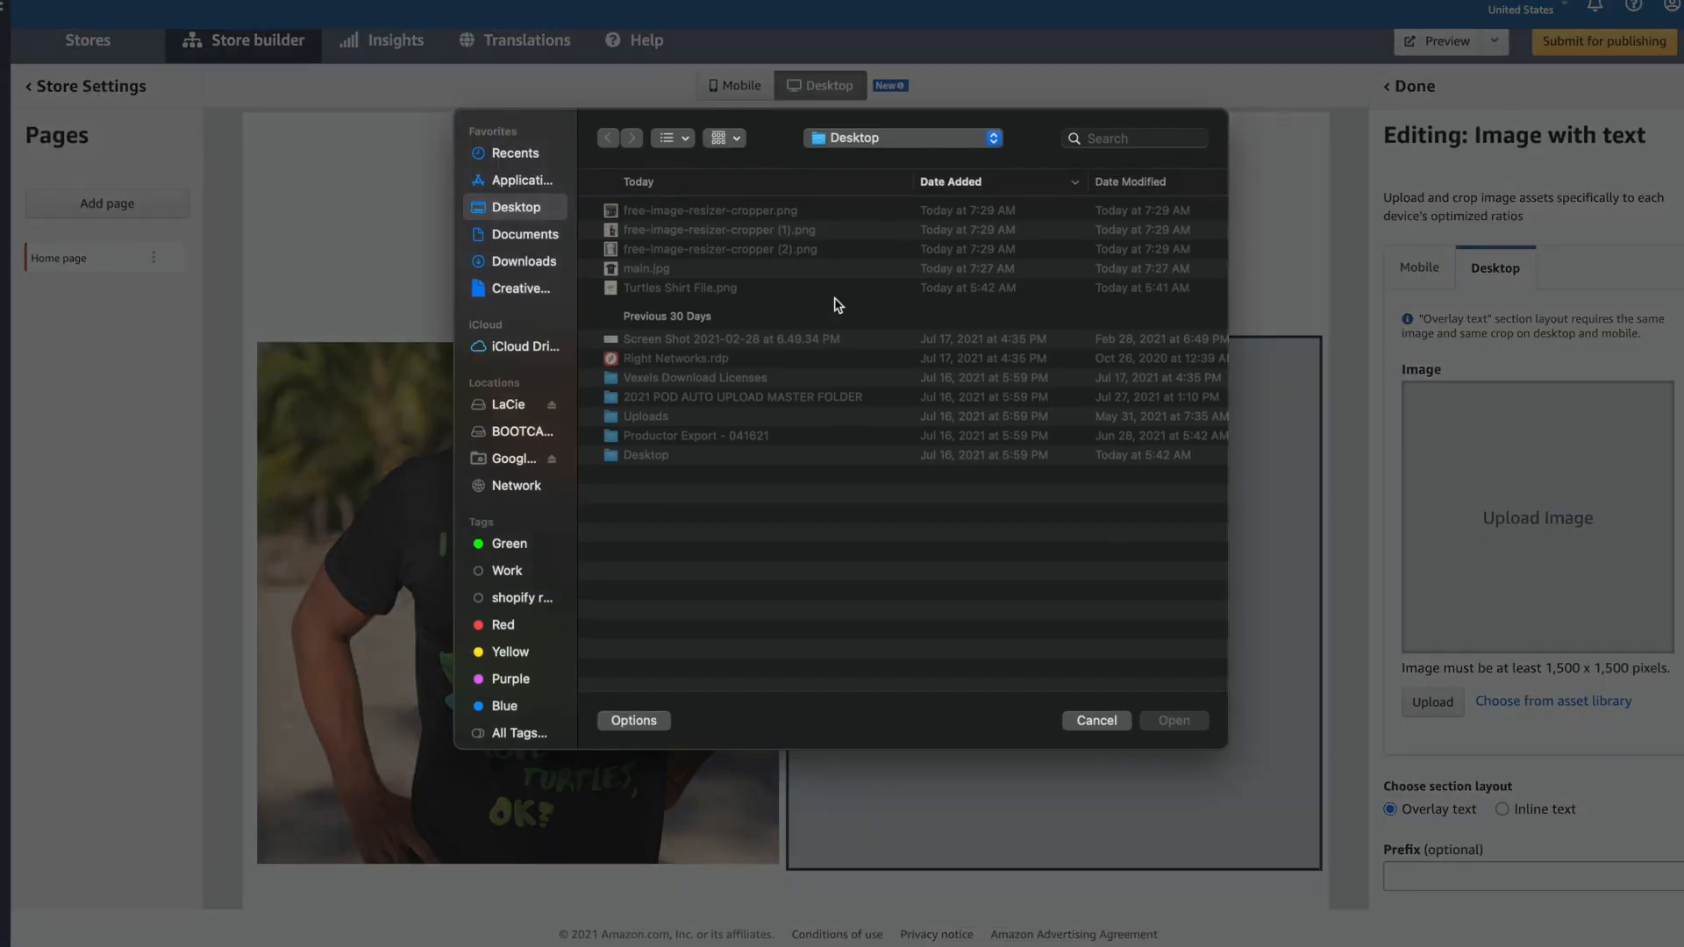
pyautogui.doubleClick(736, 230)
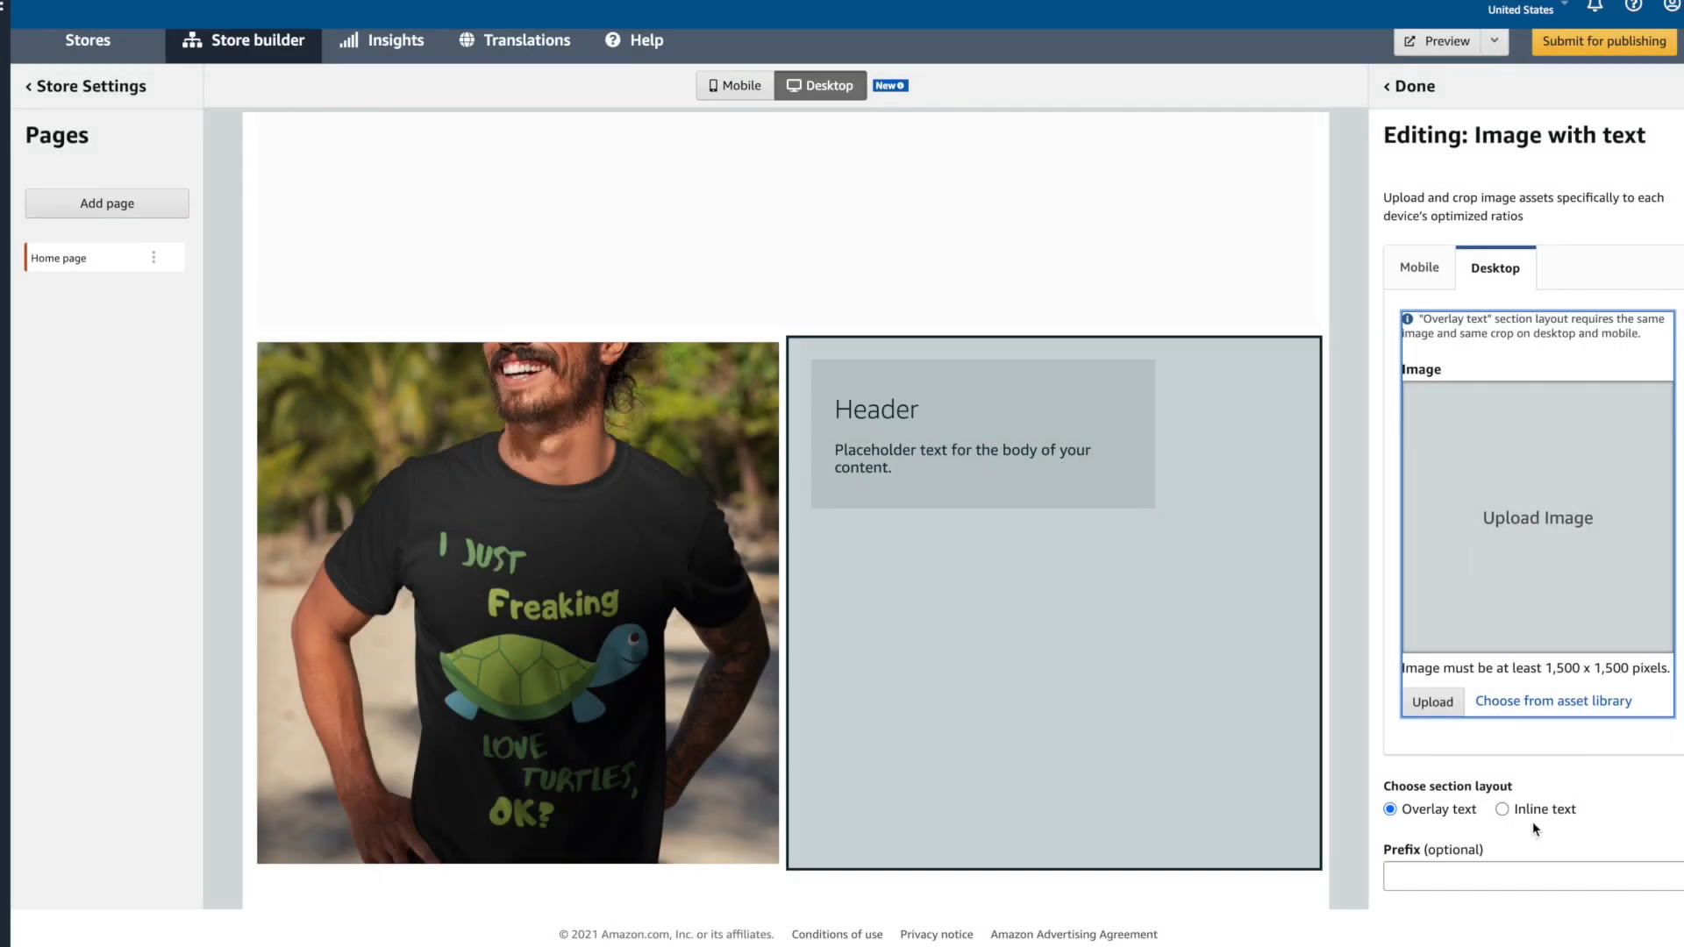
# Change the tile's header to "Calling All Turtle Lovers" and delete the placeholder body text.
pyautogui.scroll(-3, 1543, 625)
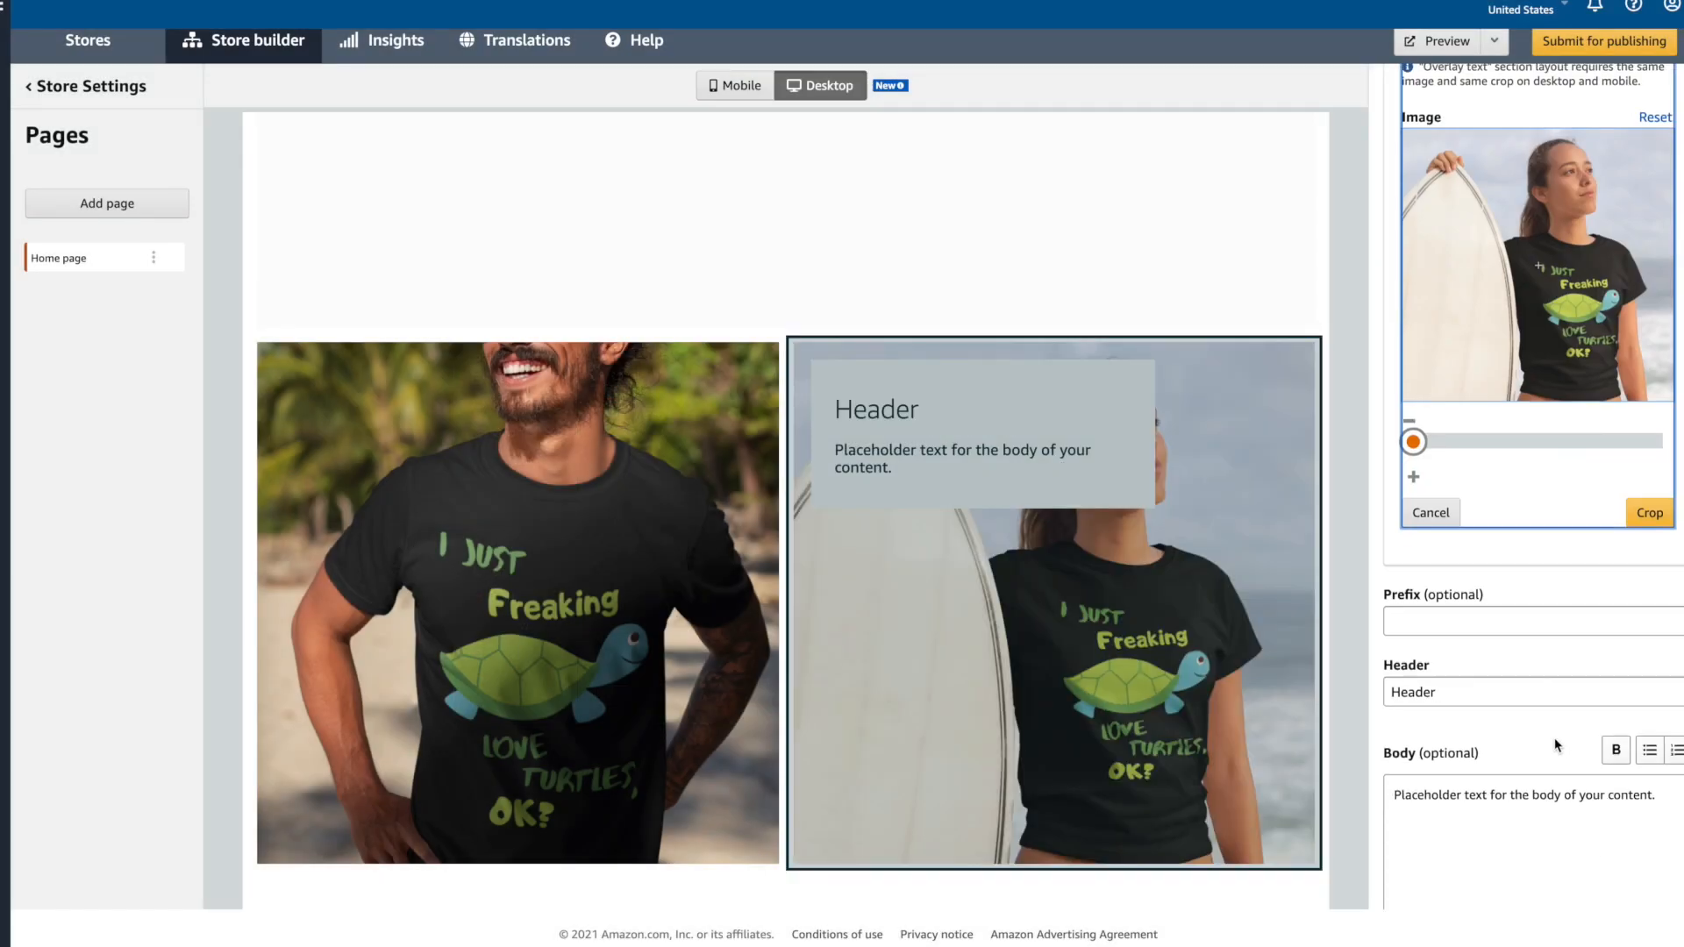
pyautogui.tripleClick(1485, 684)
pyautogui.scroll(-3, 1496, 681)
pyautogui.tripleClick(1486, 507)
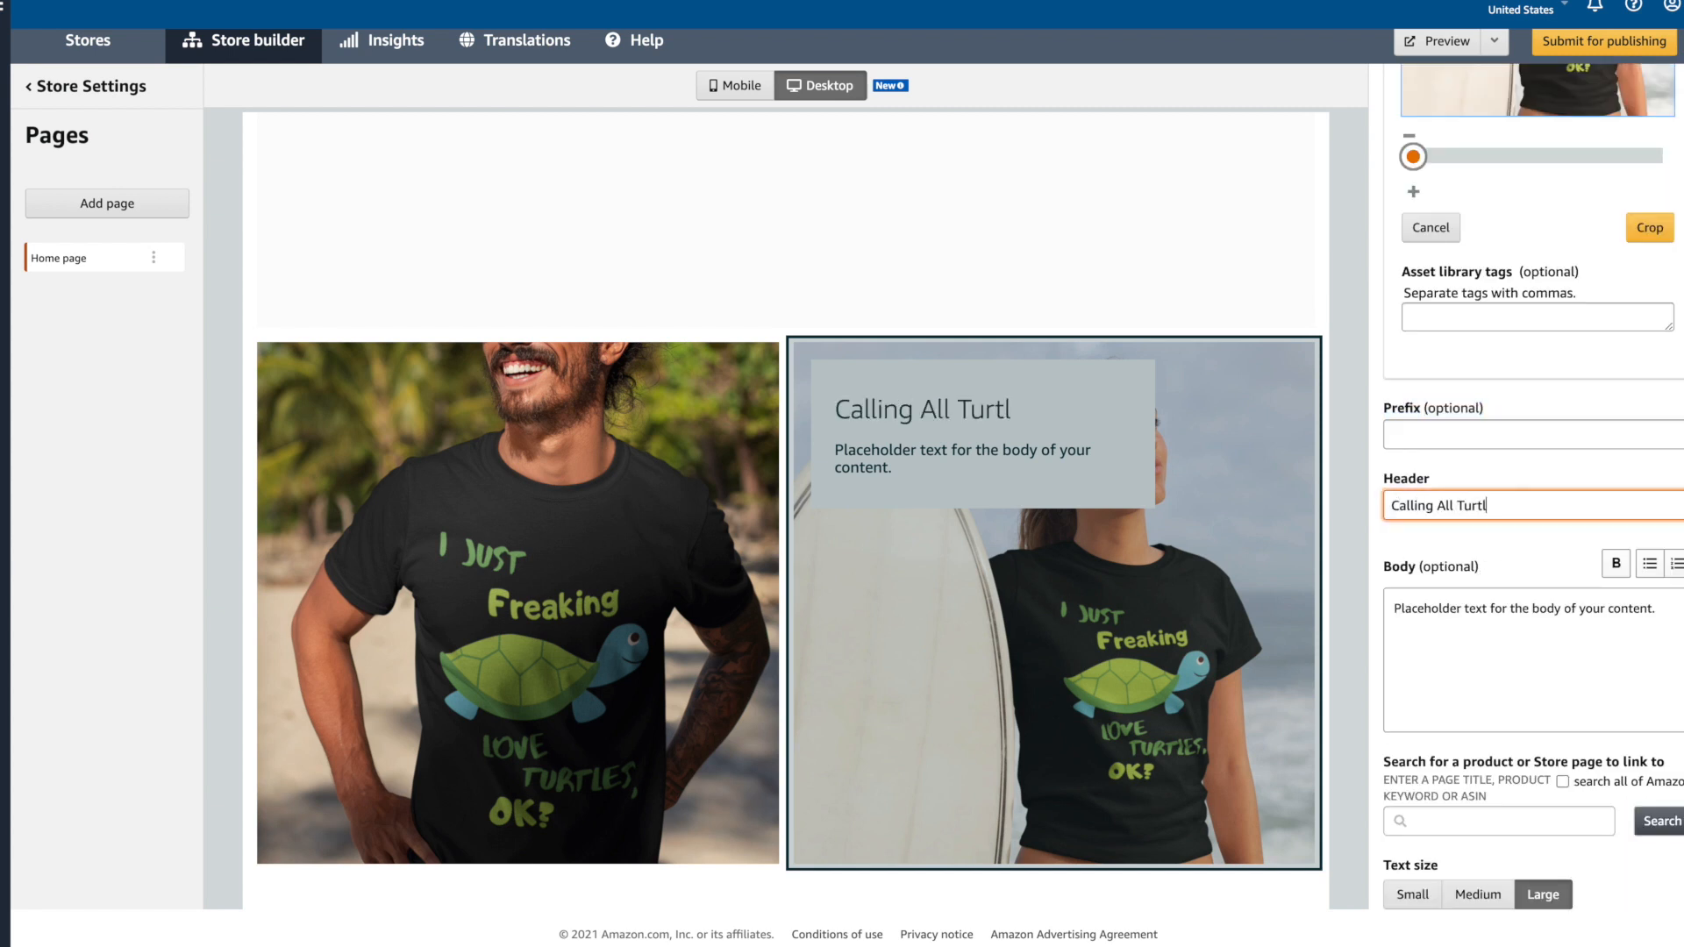
pyautogui.tripleClick(1534, 620)
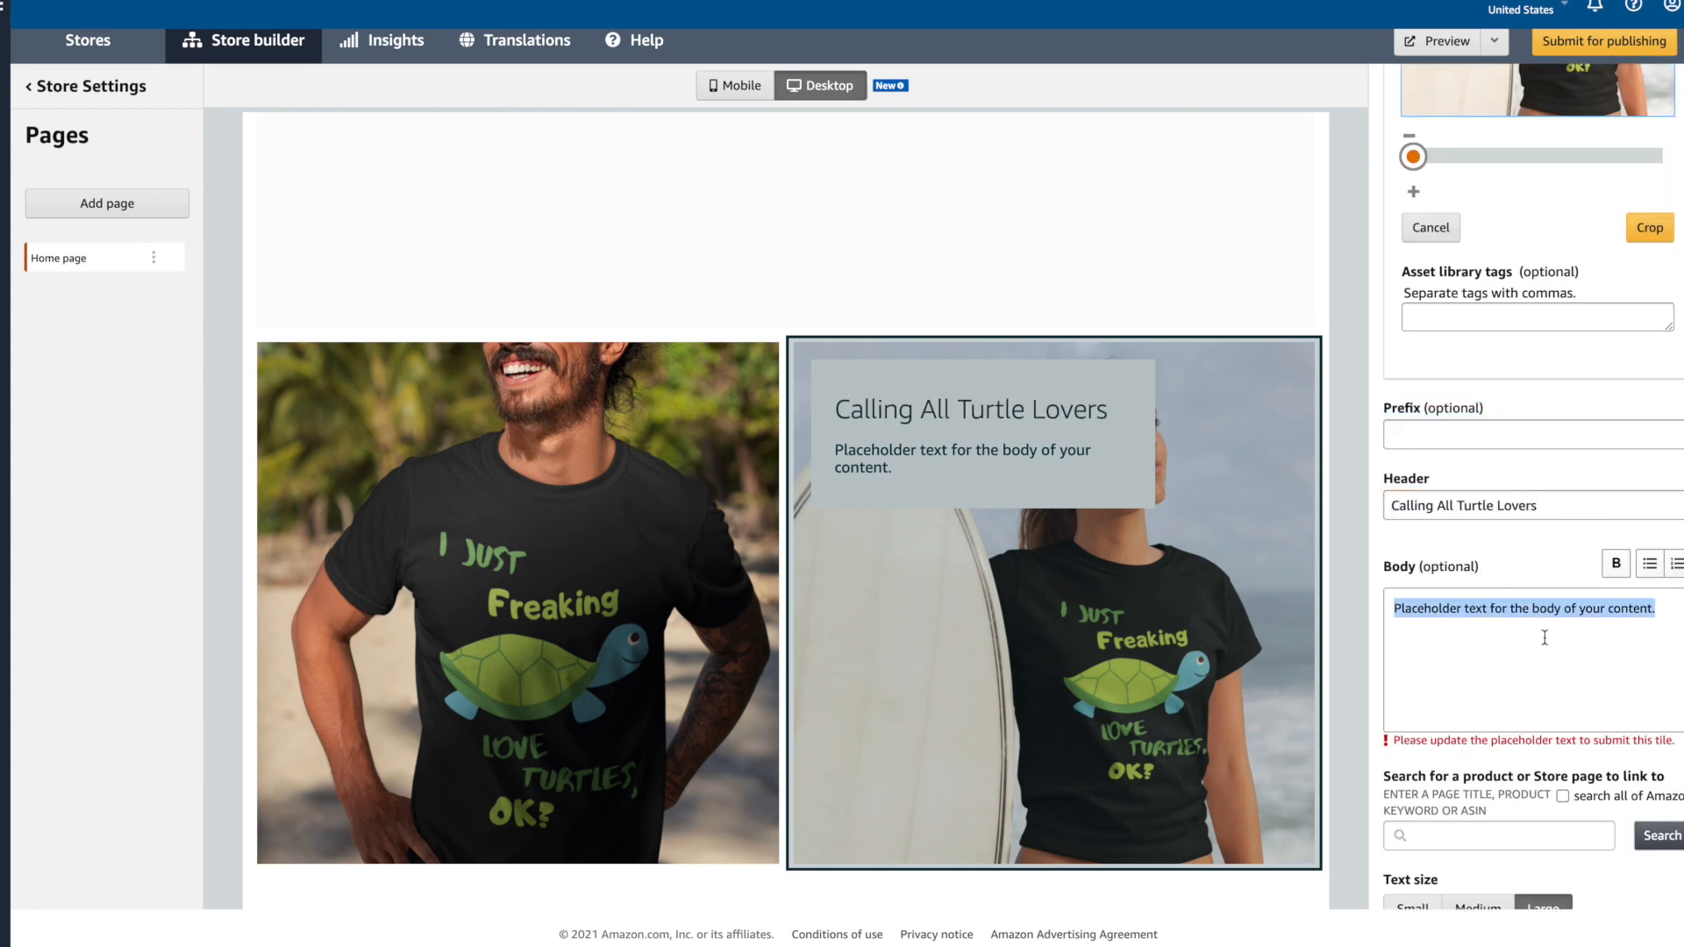
pyautogui.press('BackSpace')
# Set the overlay text size to Medium and place the text box in the tile's lower-left corner.
pyautogui.click(1489, 903)
pyautogui.scroll(-4, 1495, 877)
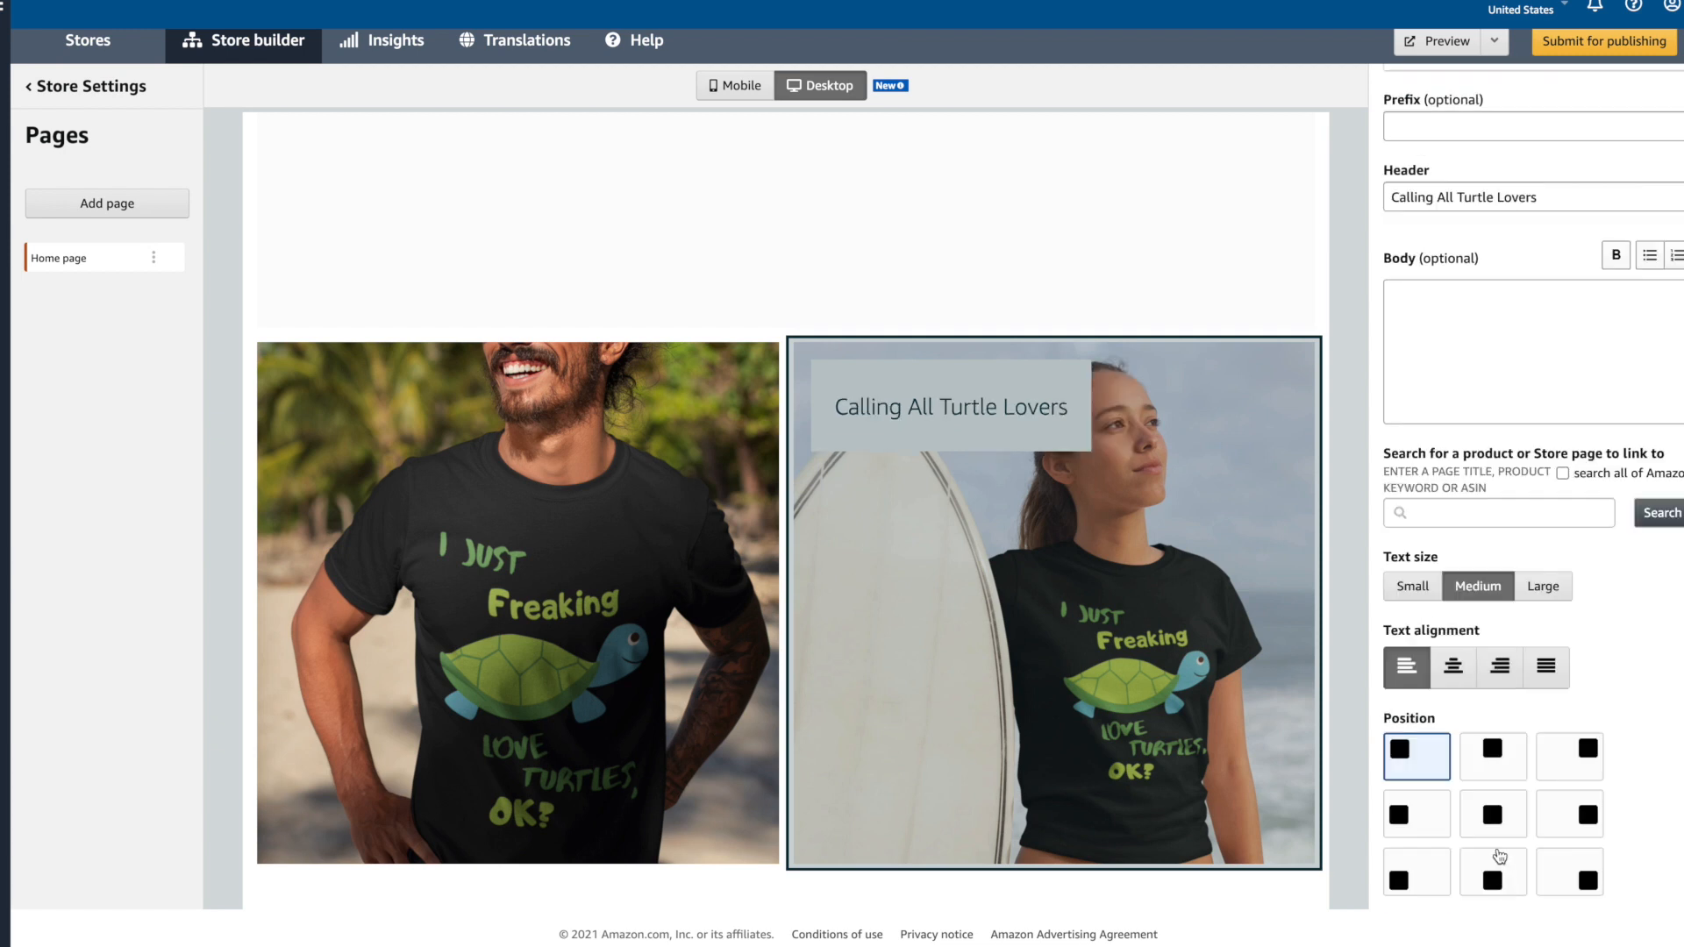
pyautogui.click(1429, 881)
# In the advanced options, give the header overlay white text on a semi-transparent dark background and adjust its padding.
pyautogui.scroll(-1, 1458, 706)
pyautogui.click(1456, 887)
pyautogui.scroll(-2, 1466, 798)
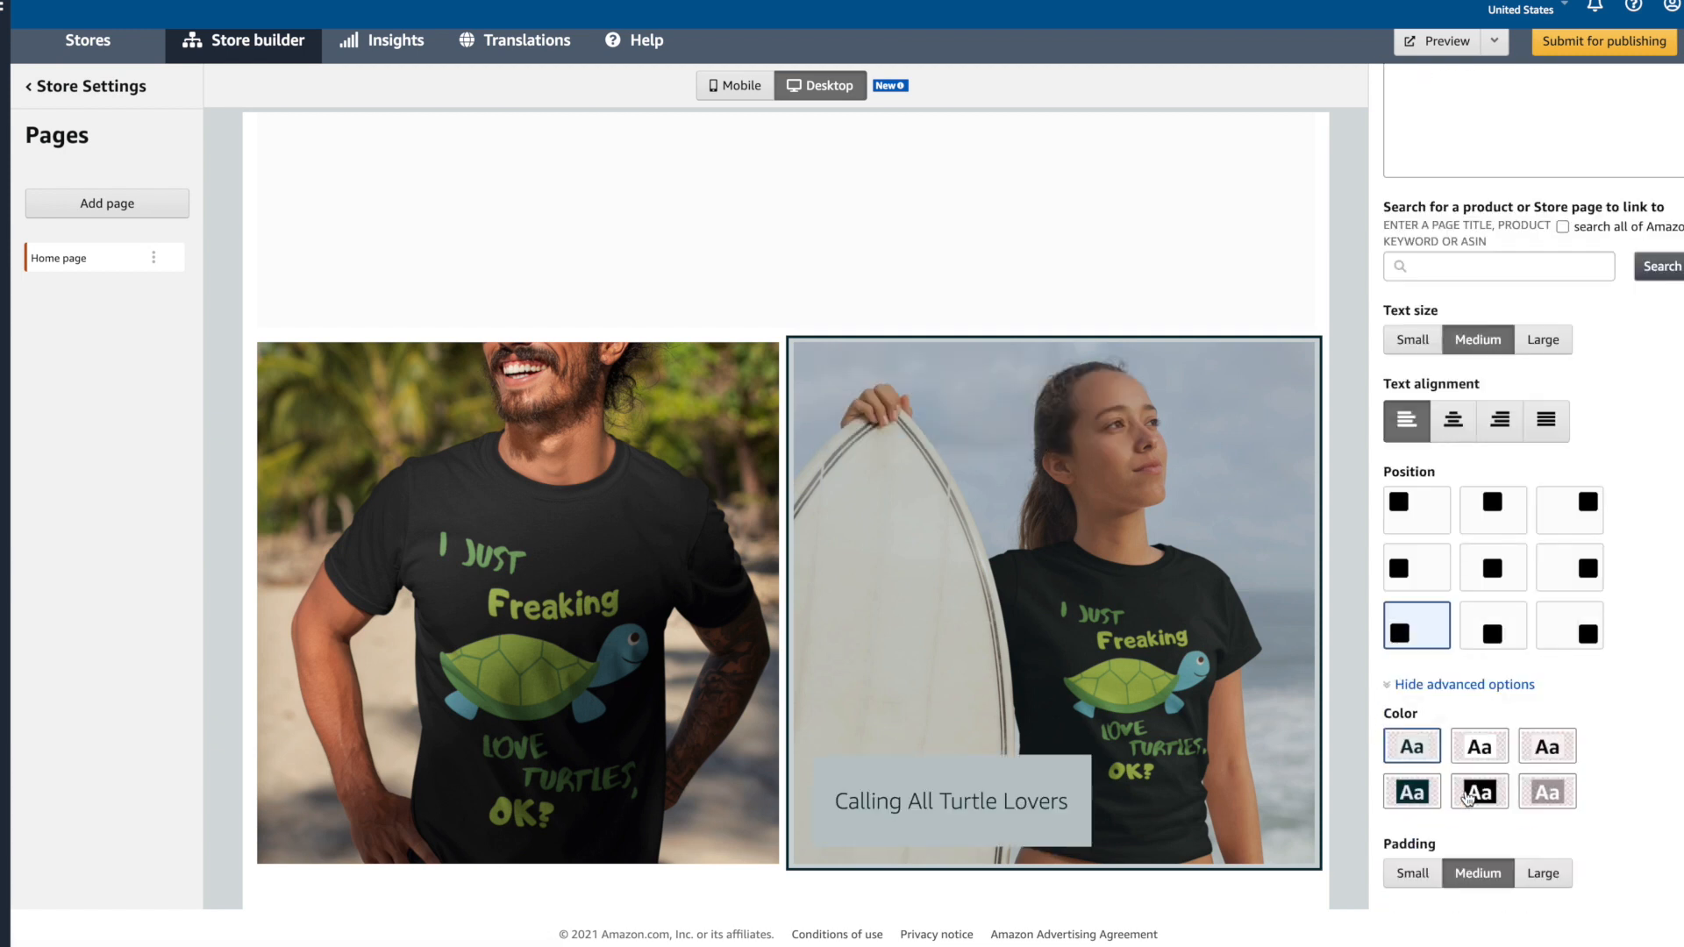
pyautogui.click(1477, 792)
pyautogui.click(1549, 792)
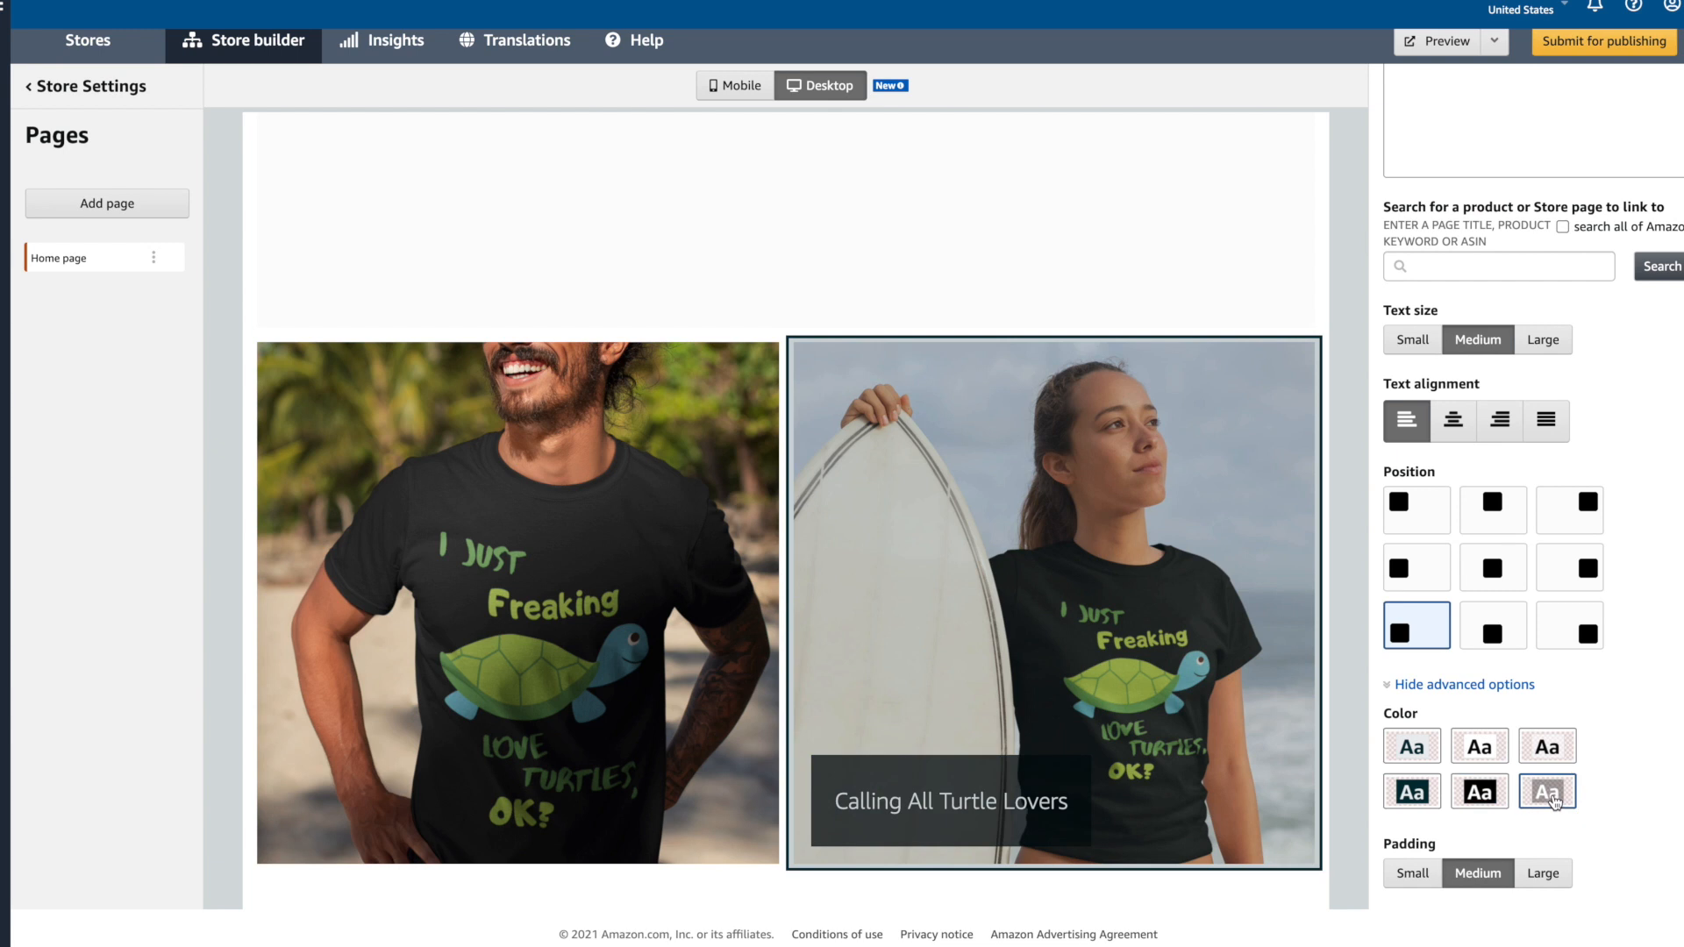
pyautogui.scroll(-1, 1552, 789)
pyautogui.click(1412, 759)
pyautogui.click(1469, 833)
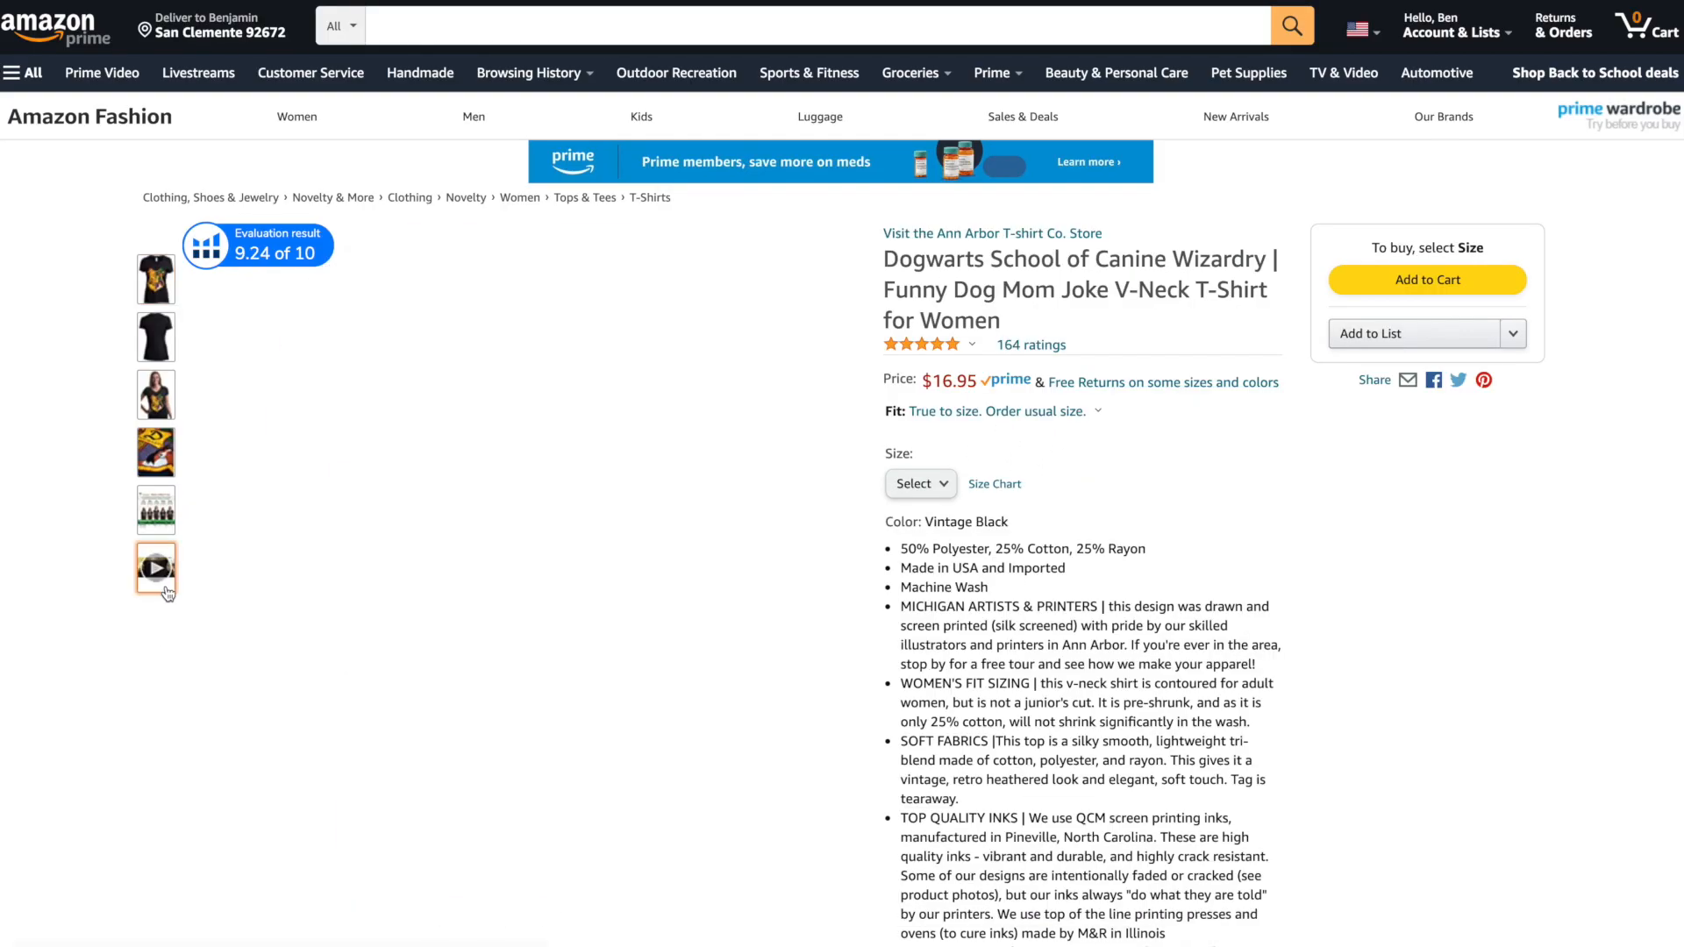
# Examine the brand video, infographic content and Videos section of the Dogwarts School of Canine Wizardry T-shirt listing on Amazon.
pyautogui.click(157, 575)
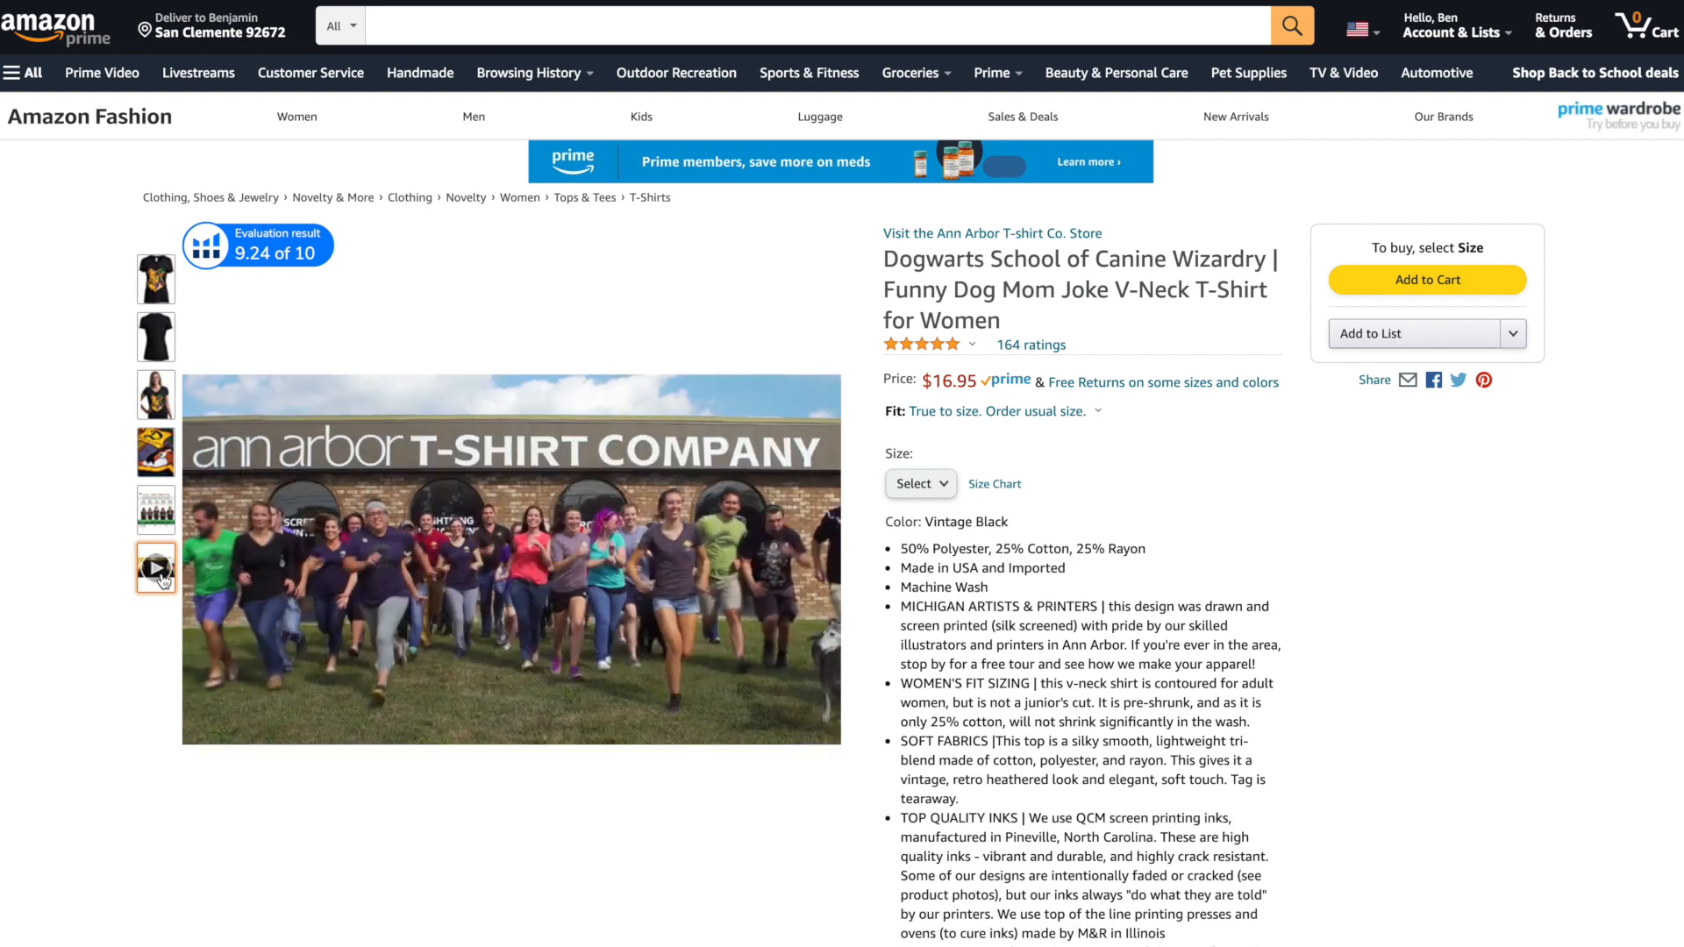
pyautogui.scroll(-5, 128, 847)
pyautogui.scroll(-20, 128, 847)
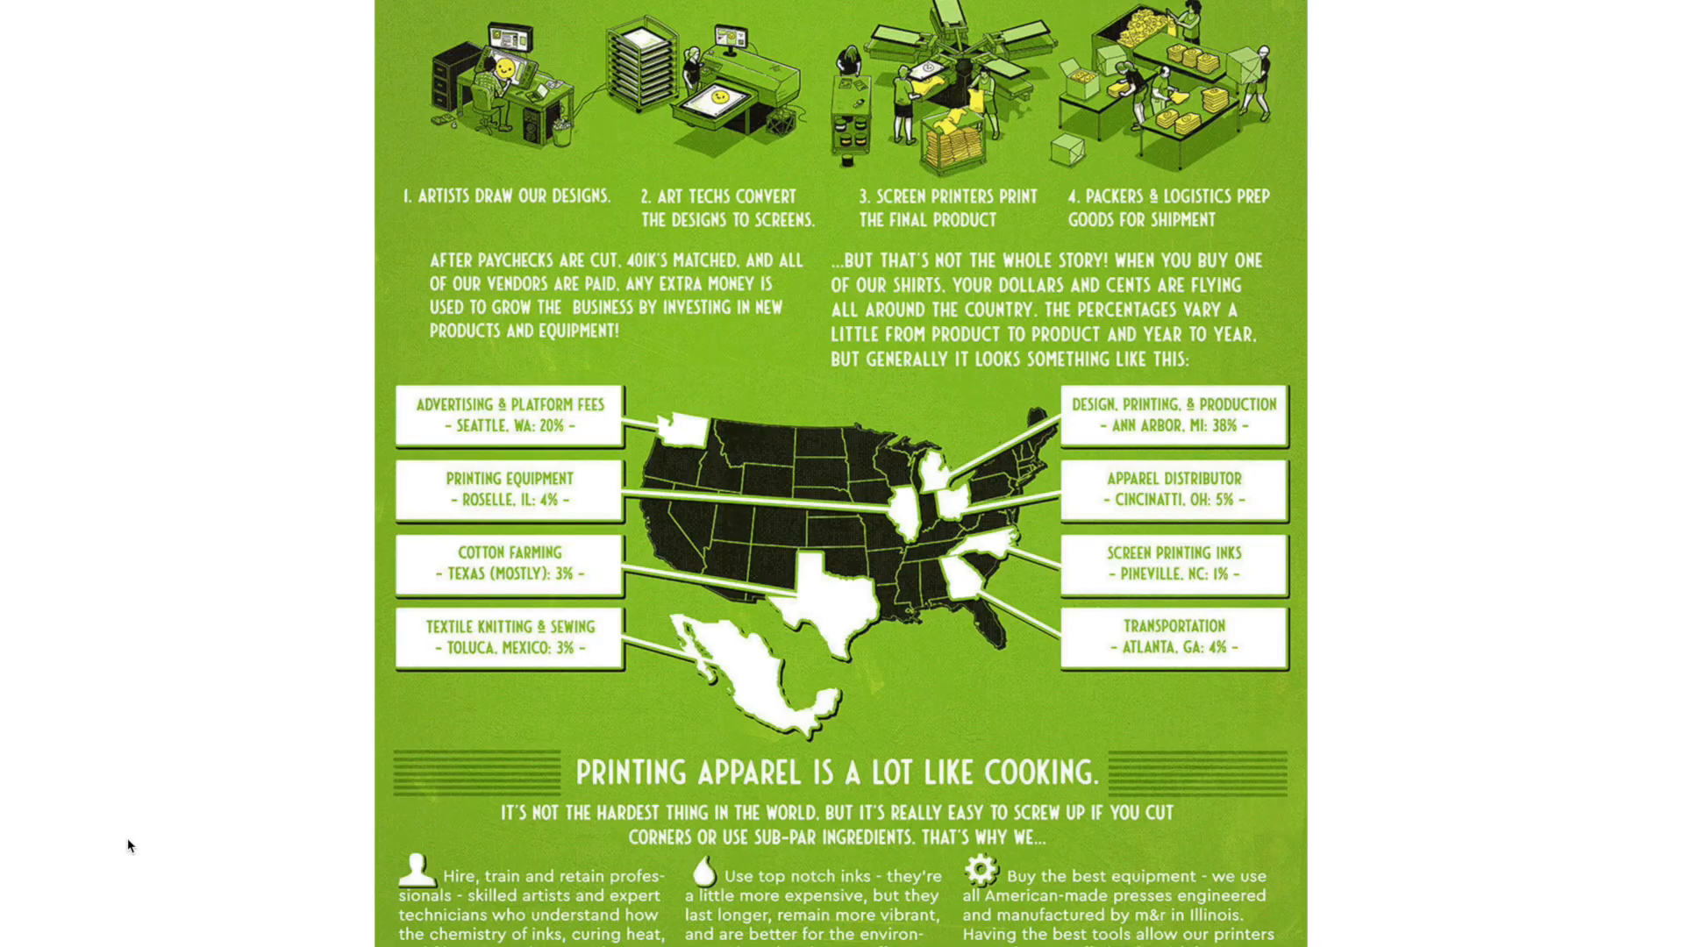
pyautogui.scroll(-10, 128, 846)
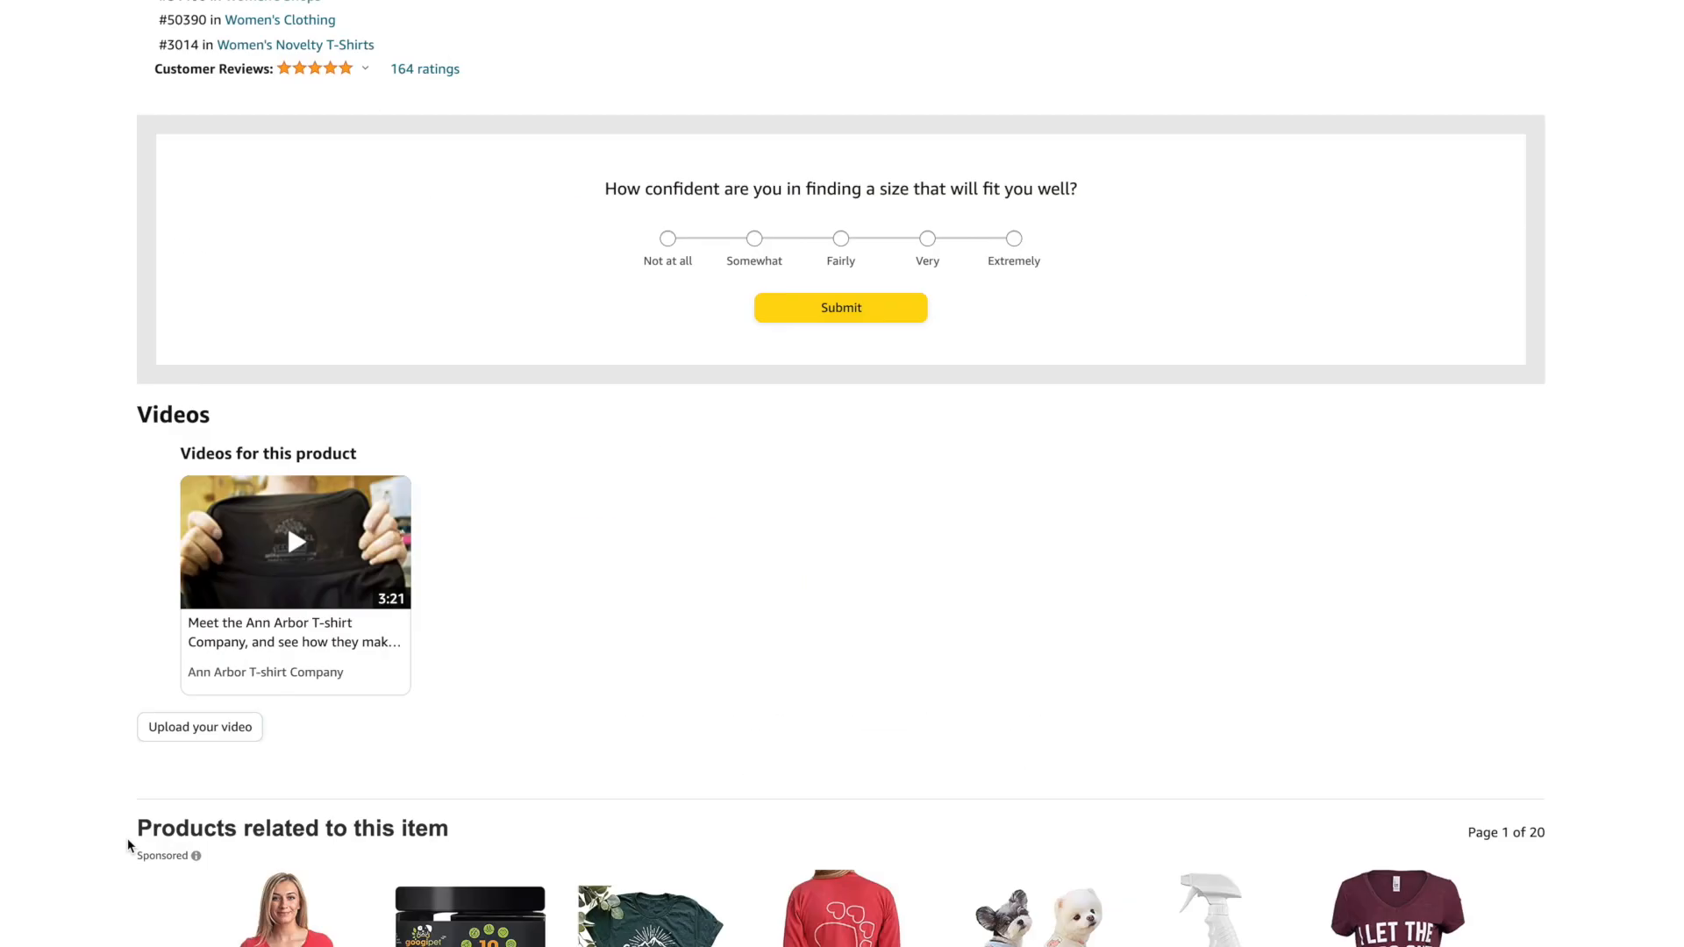
pyautogui.click(325, 574)
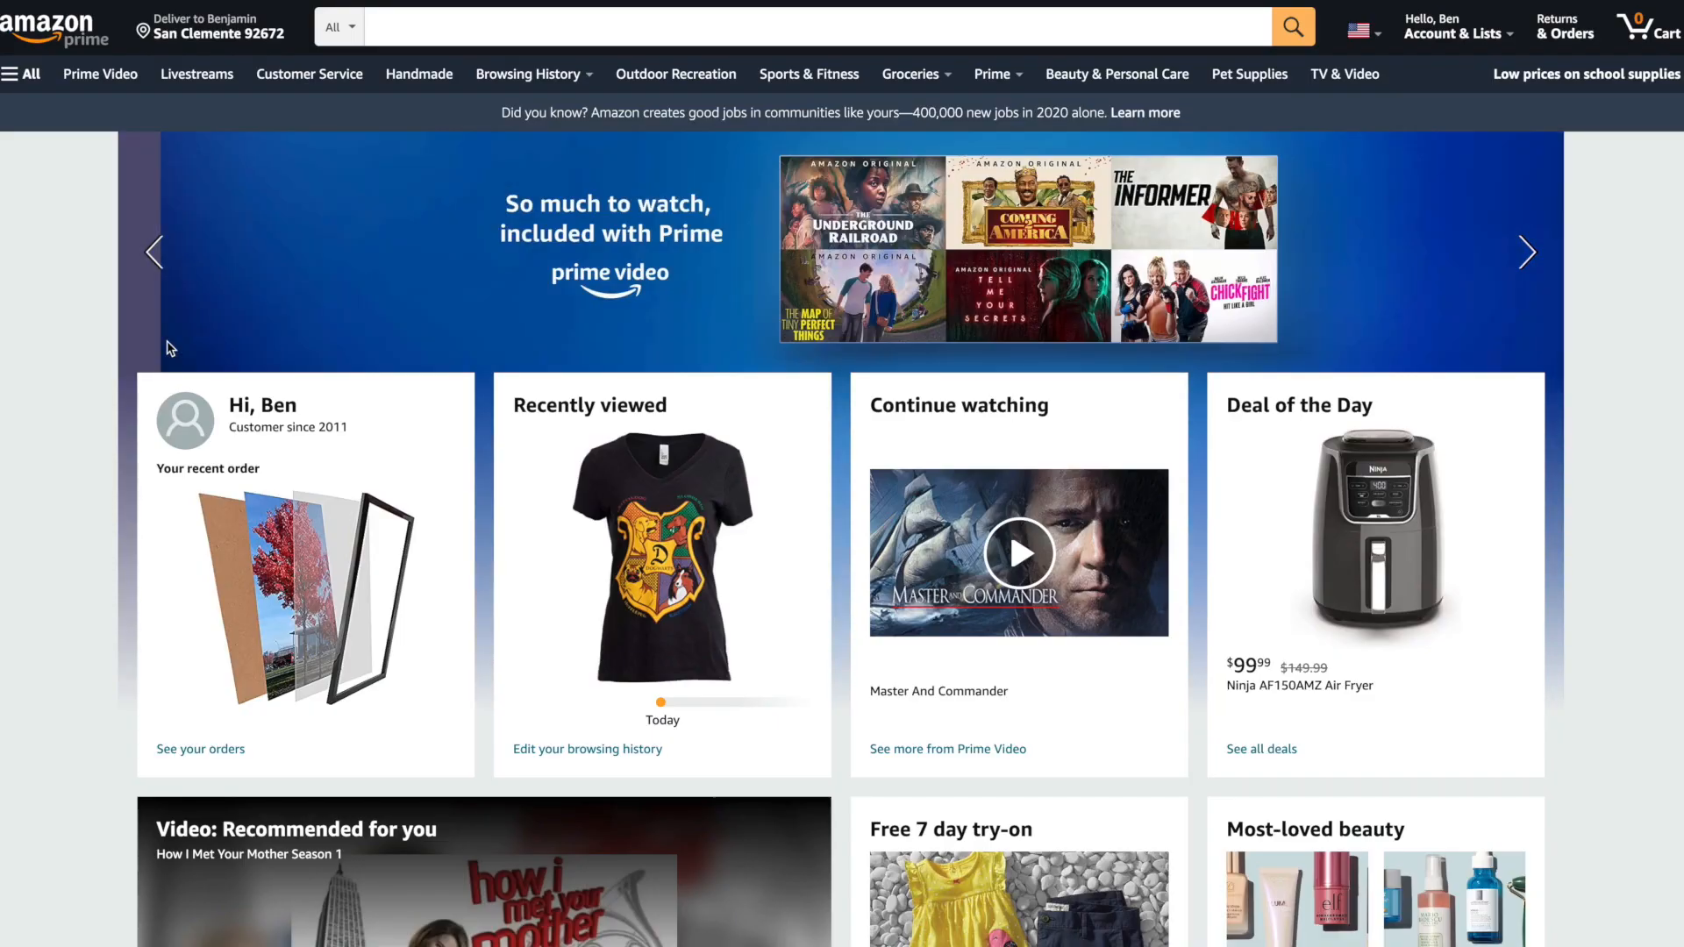
# Search Amazon for "funny dog t shirt" and look through the results for product video ads.
pyautogui.click(501, 27)
pyautogui.write('funny dog t shirt')
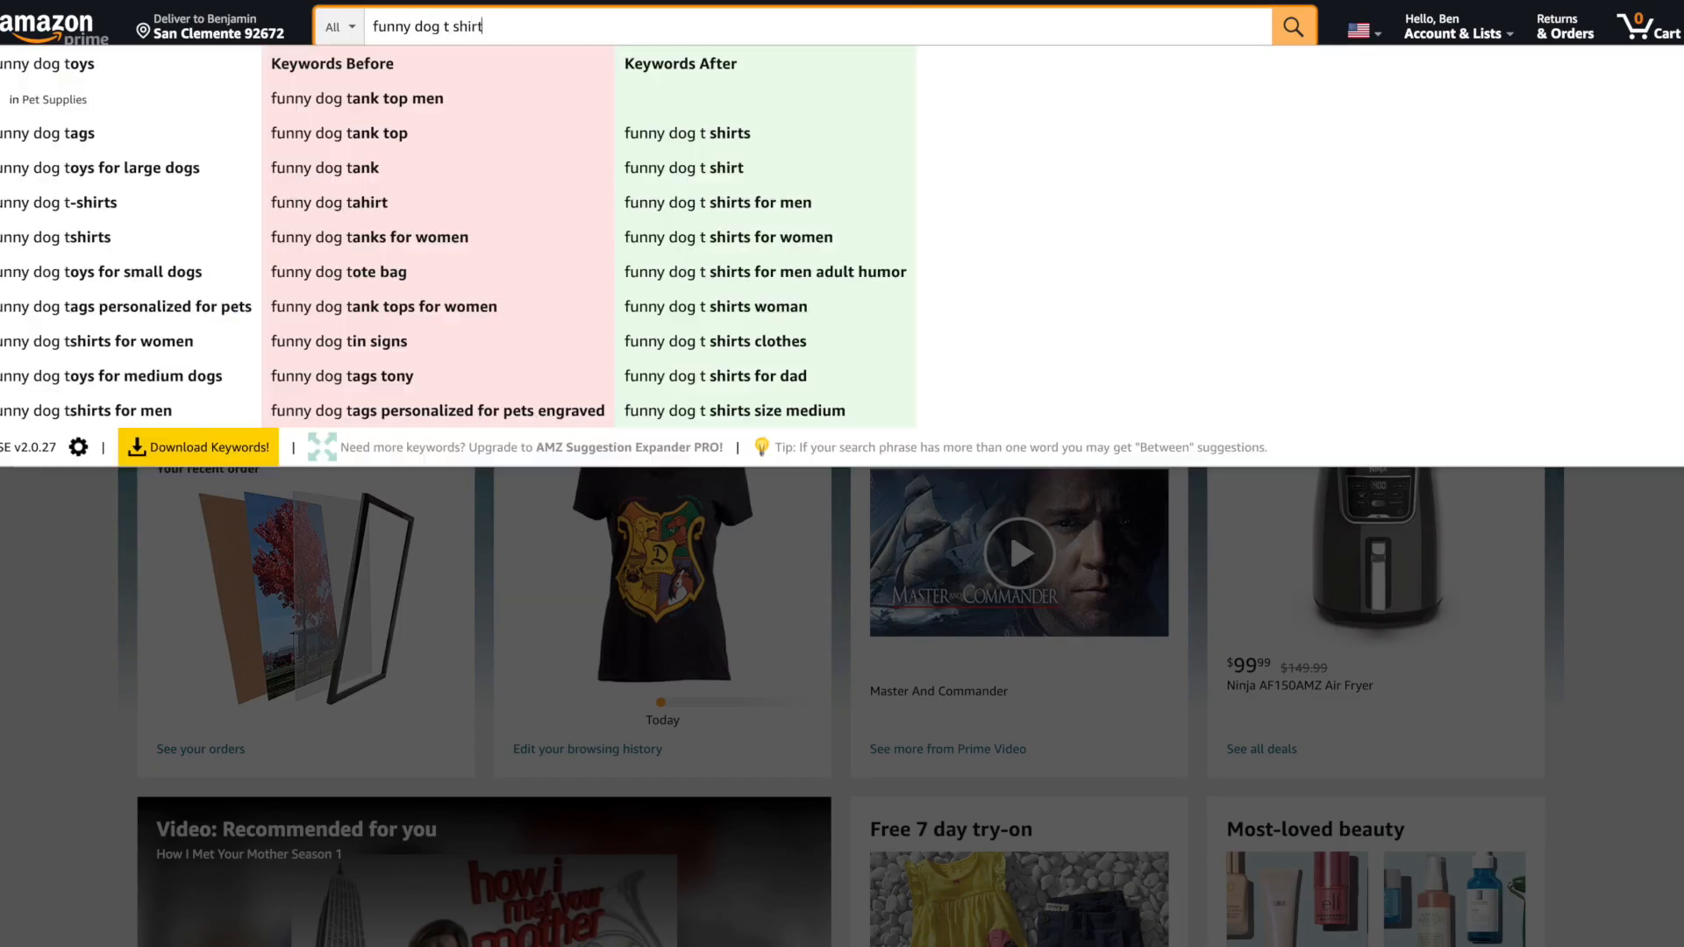
pyautogui.press('Return')
pyautogui.scroll(-8, 1468, 486)
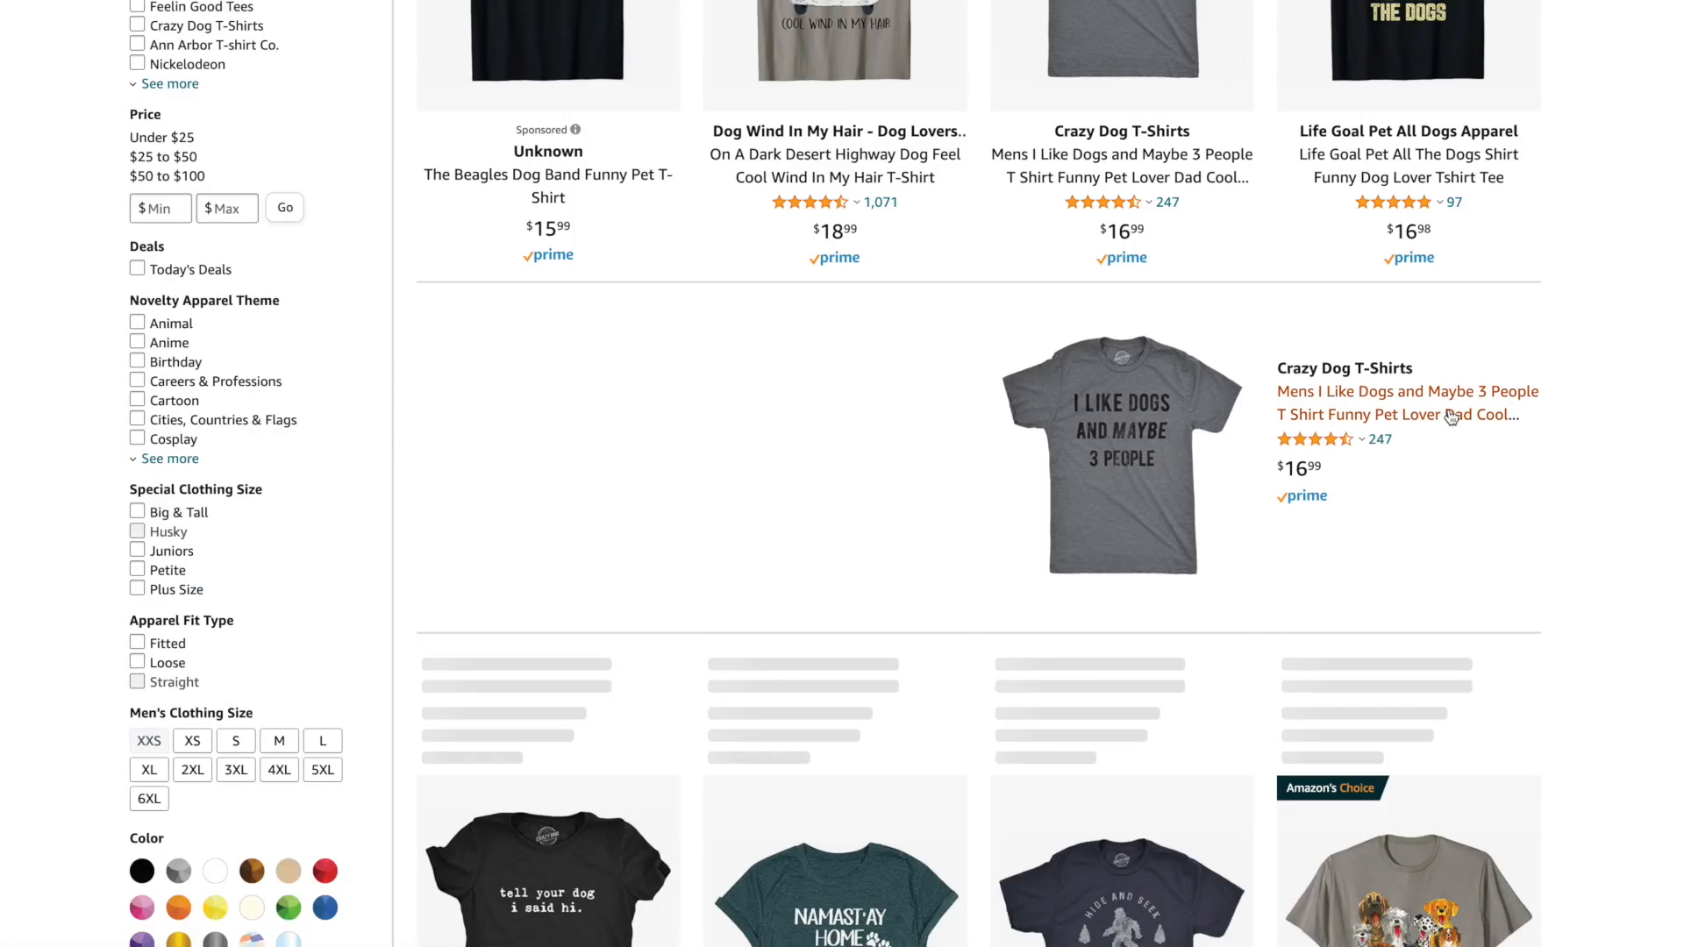
pyautogui.scroll(-6, 789, 488)
pyautogui.scroll(7, 790, 489)
pyautogui.scroll(8, 793, 485)
# Change the search to "funny turtle t shirt" and examine the sponsored video ad among the results.
pyautogui.doubleClick(466, 28)
pyautogui.doubleClick(429, 28)
pyautogui.write('turtle')
pyautogui.press('Return')
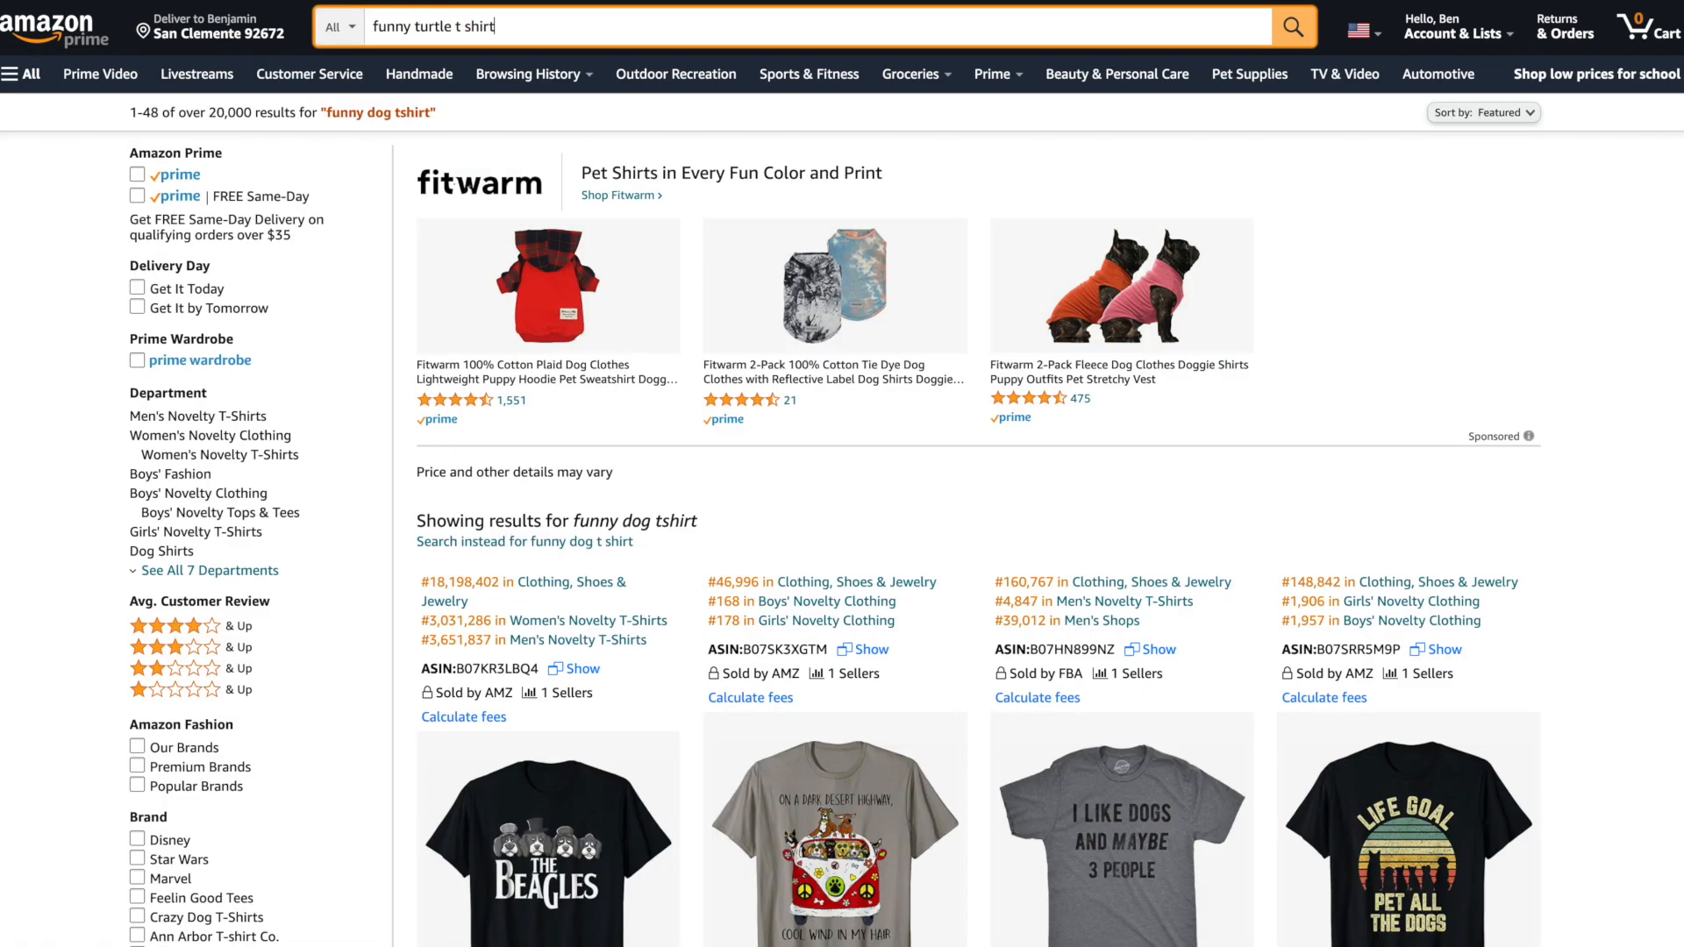
pyautogui.scroll(-15, 1541, 487)
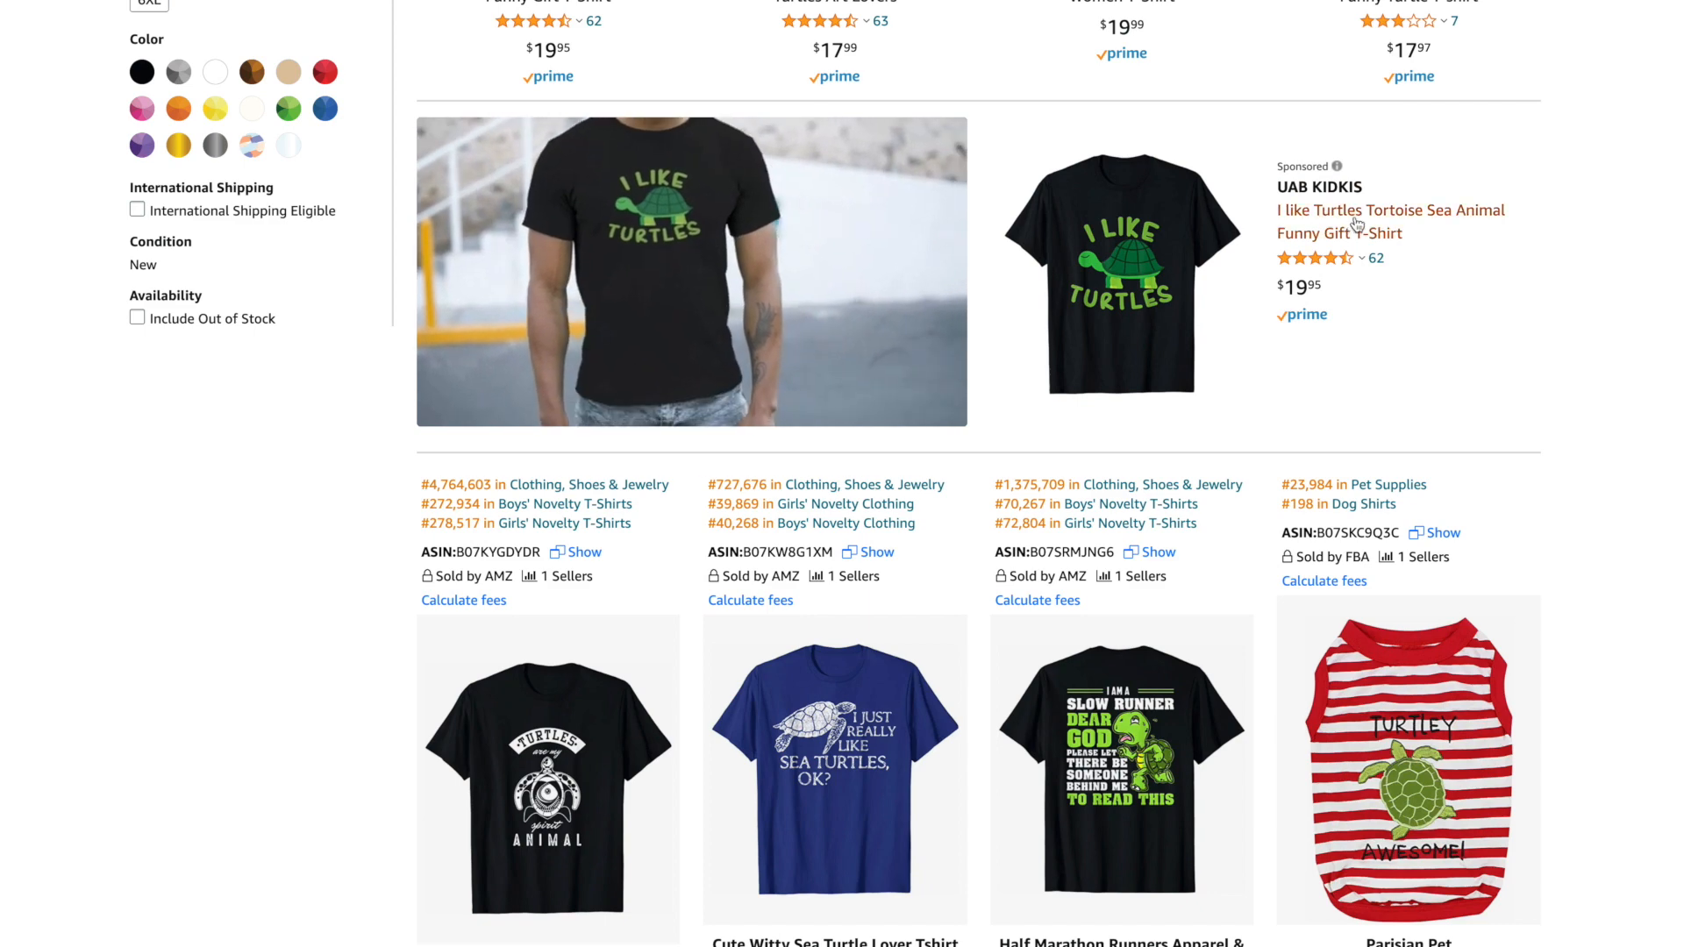
pyautogui.click(1181, 161)
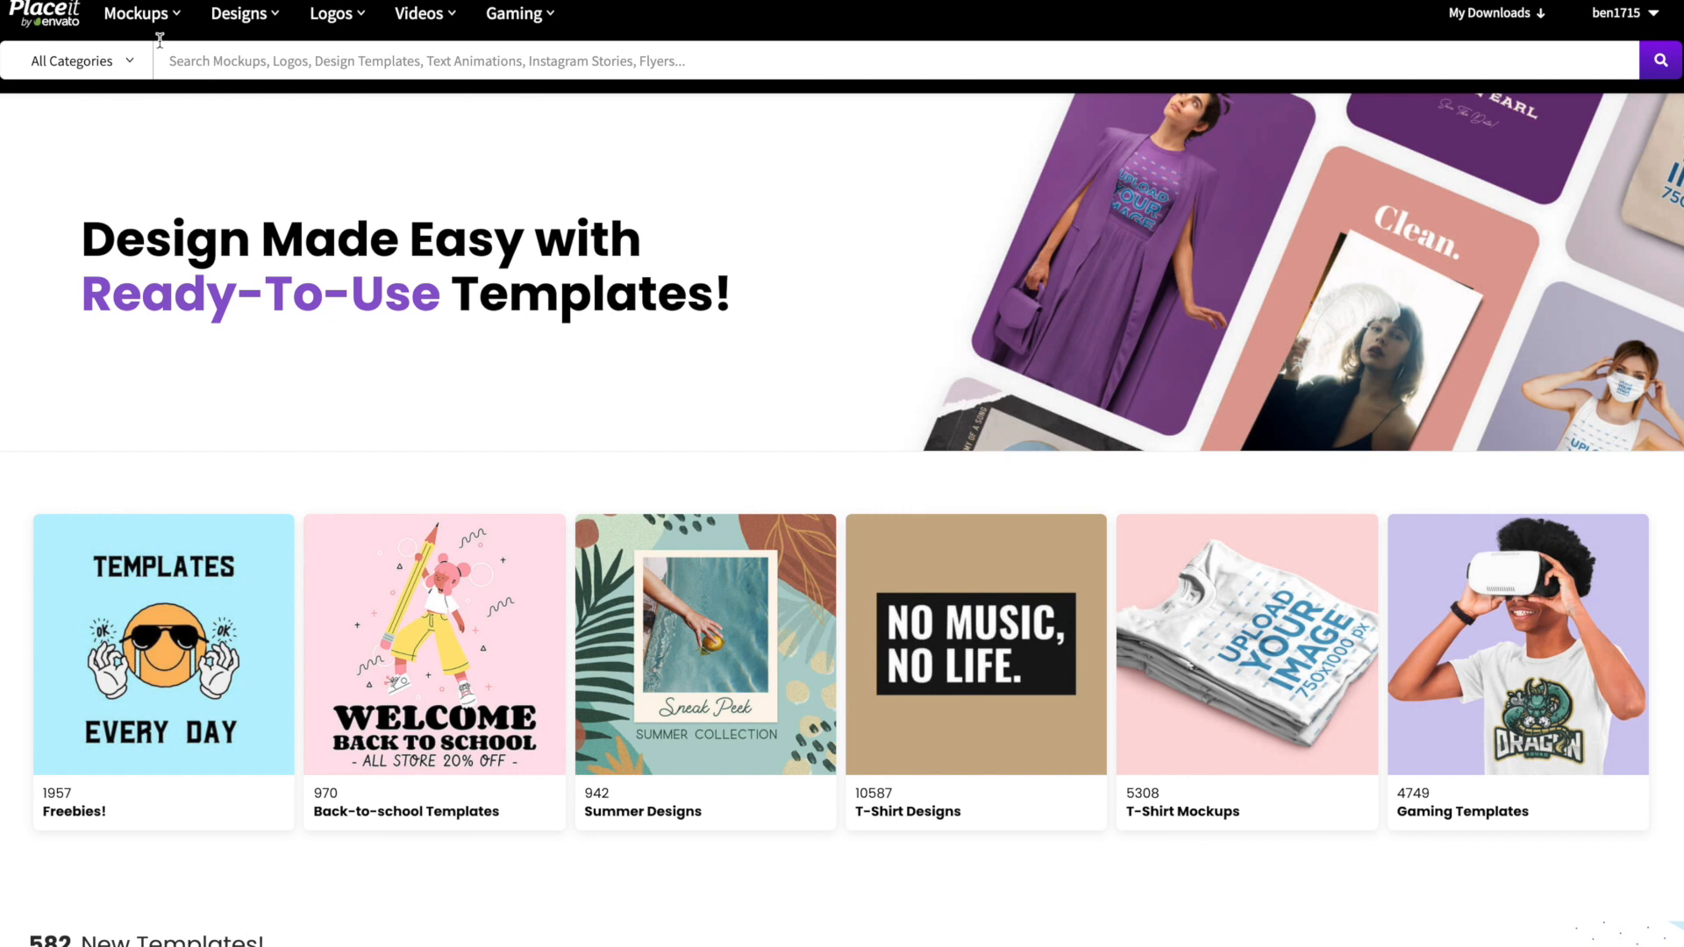
# In Placeit, browse the video mockups and open the T-shirt video of a long-haired woman sitting on a park bench.
pyautogui.moveTo(192, 17)
pyautogui.moveTo(426, 13)
pyautogui.click(676, 91)
pyautogui.scroll(-15, 510, 456)
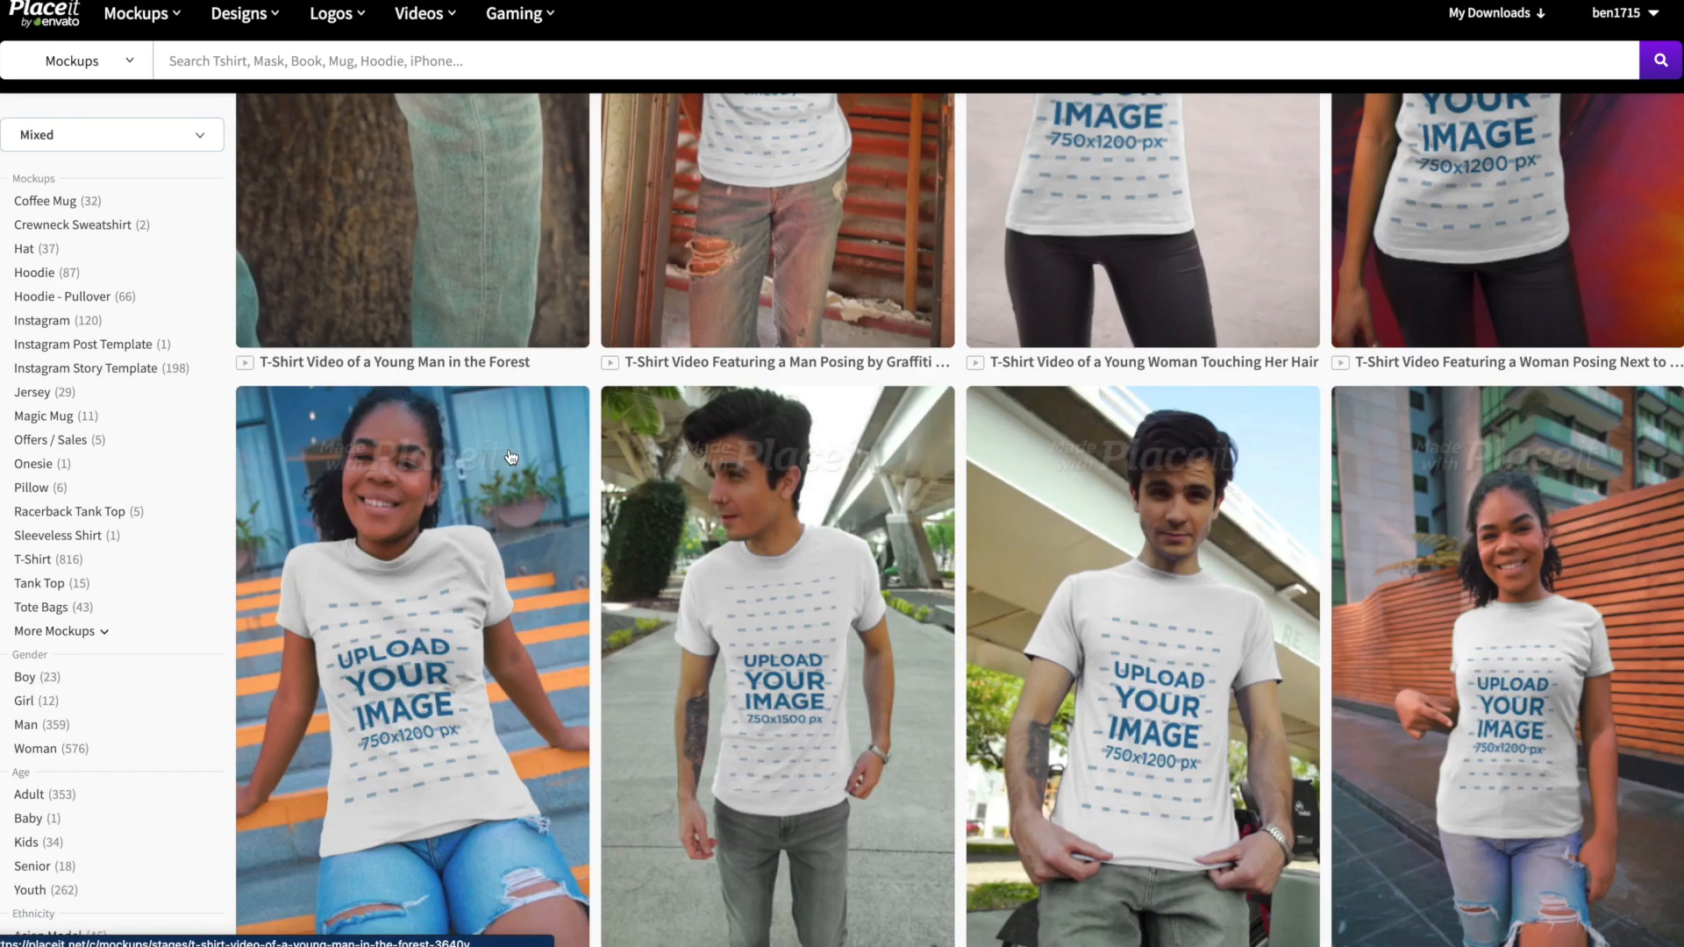
pyautogui.scroll(-6, 510, 457)
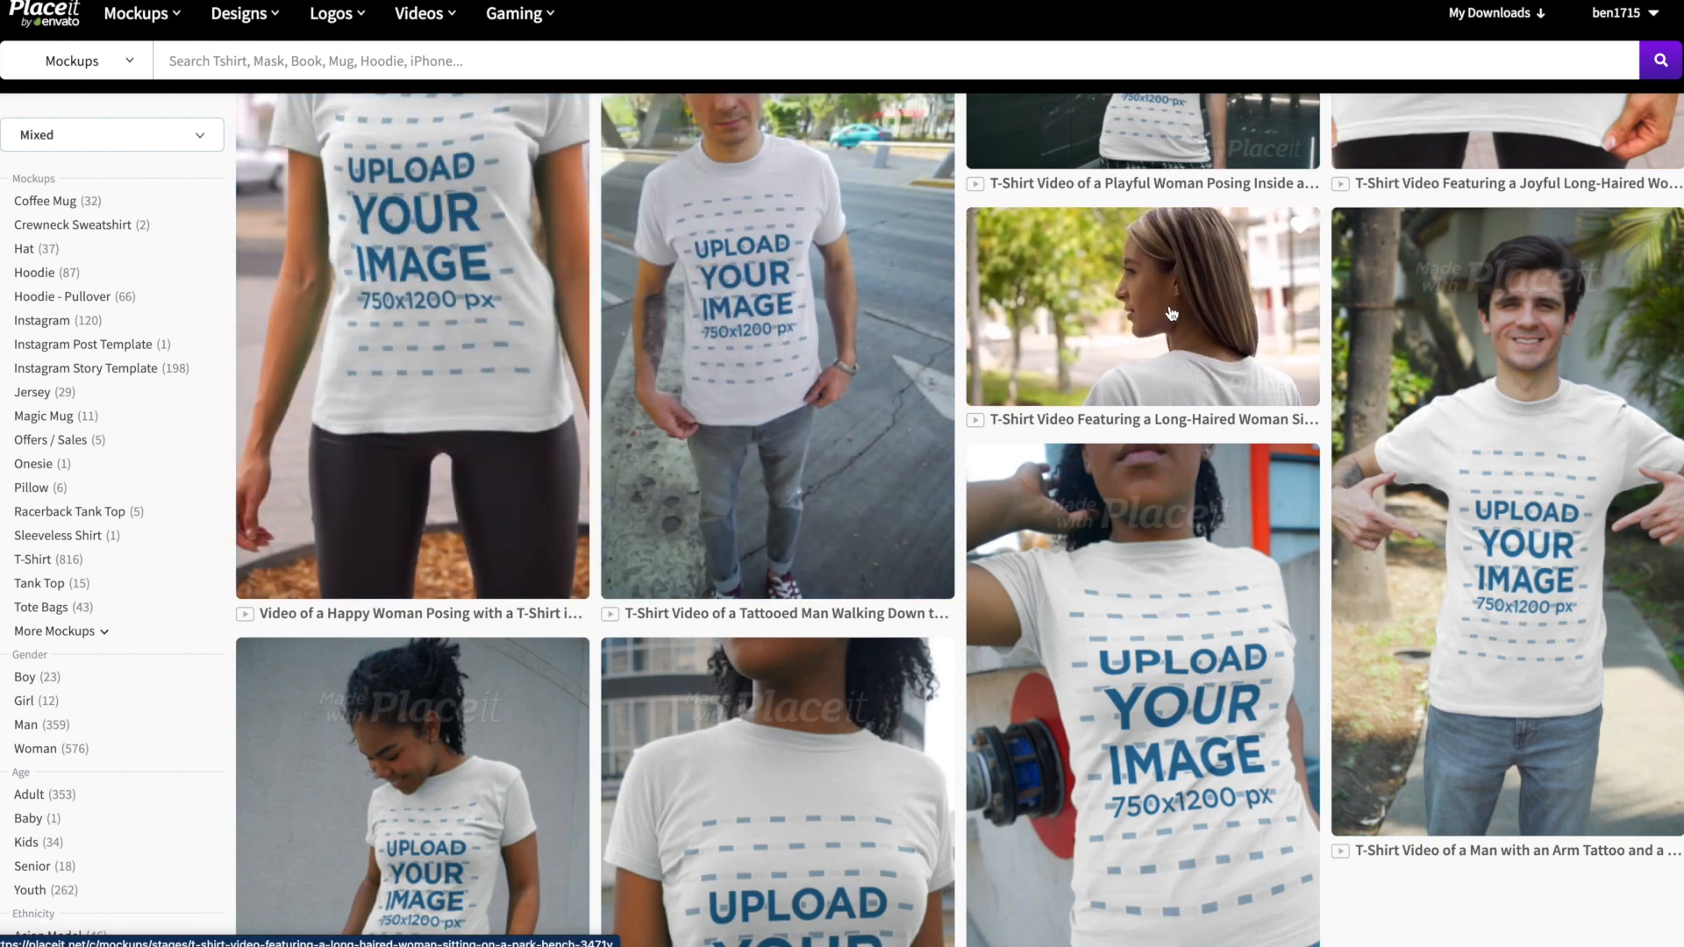
pyautogui.click(1170, 318)
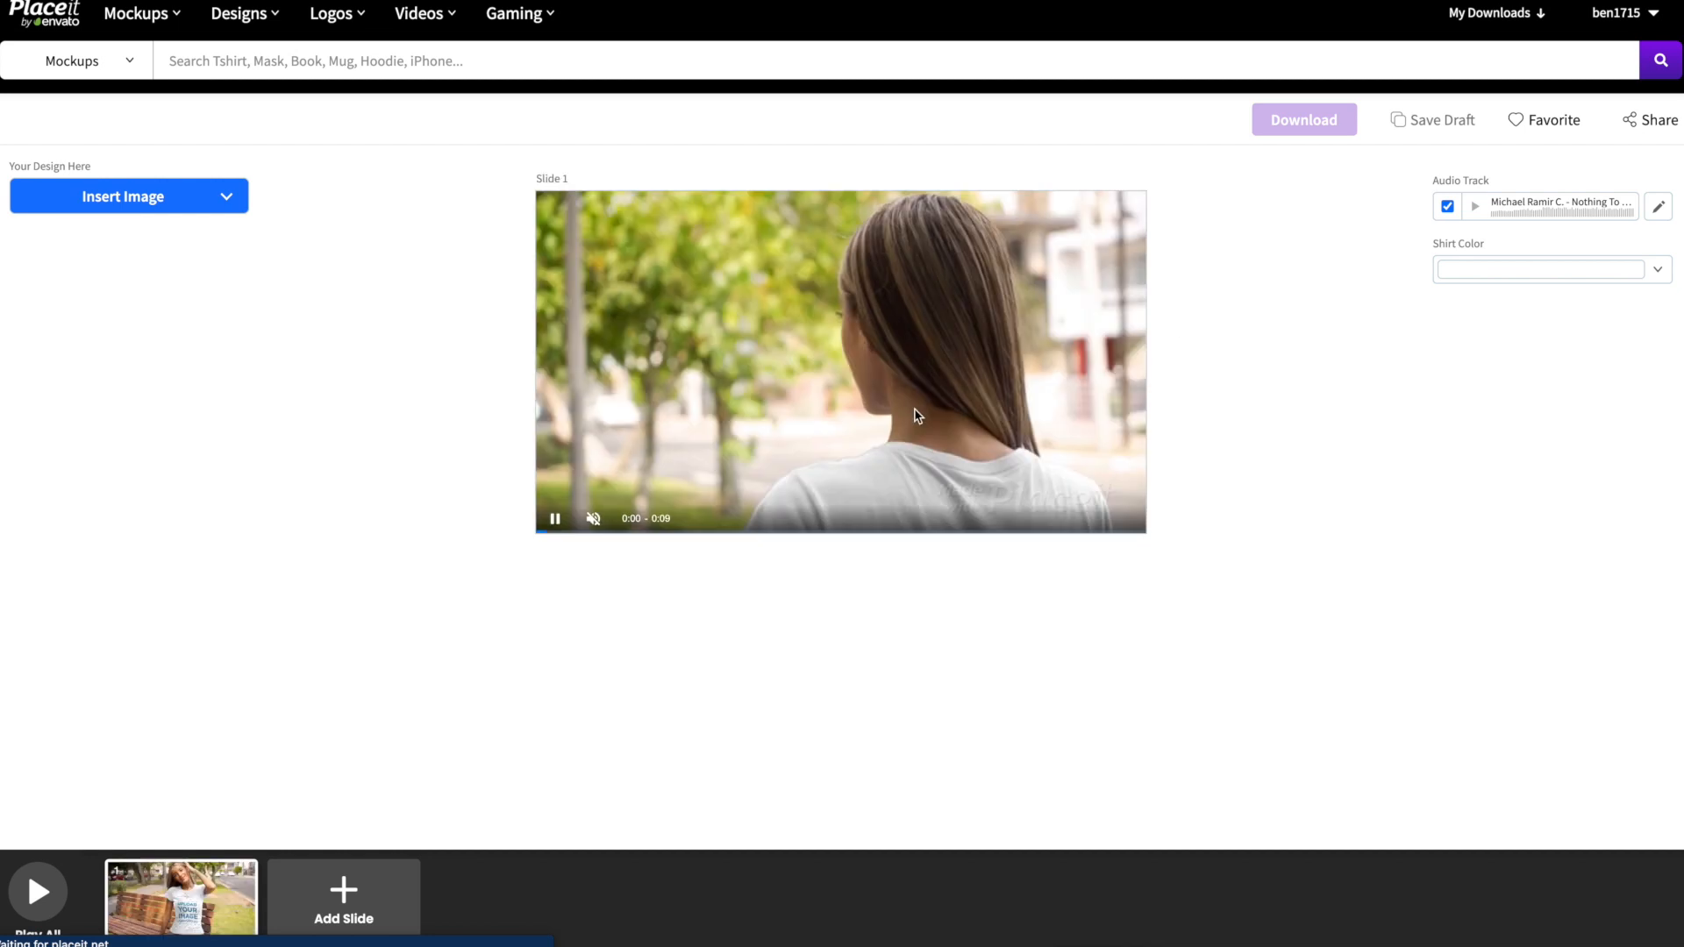
# Upload the "I Just Freaking Love Turtles, OK?" design to the video mockup, adjust its size slightly and crop it.
pyautogui.click(181, 211)
pyautogui.click(166, 271)
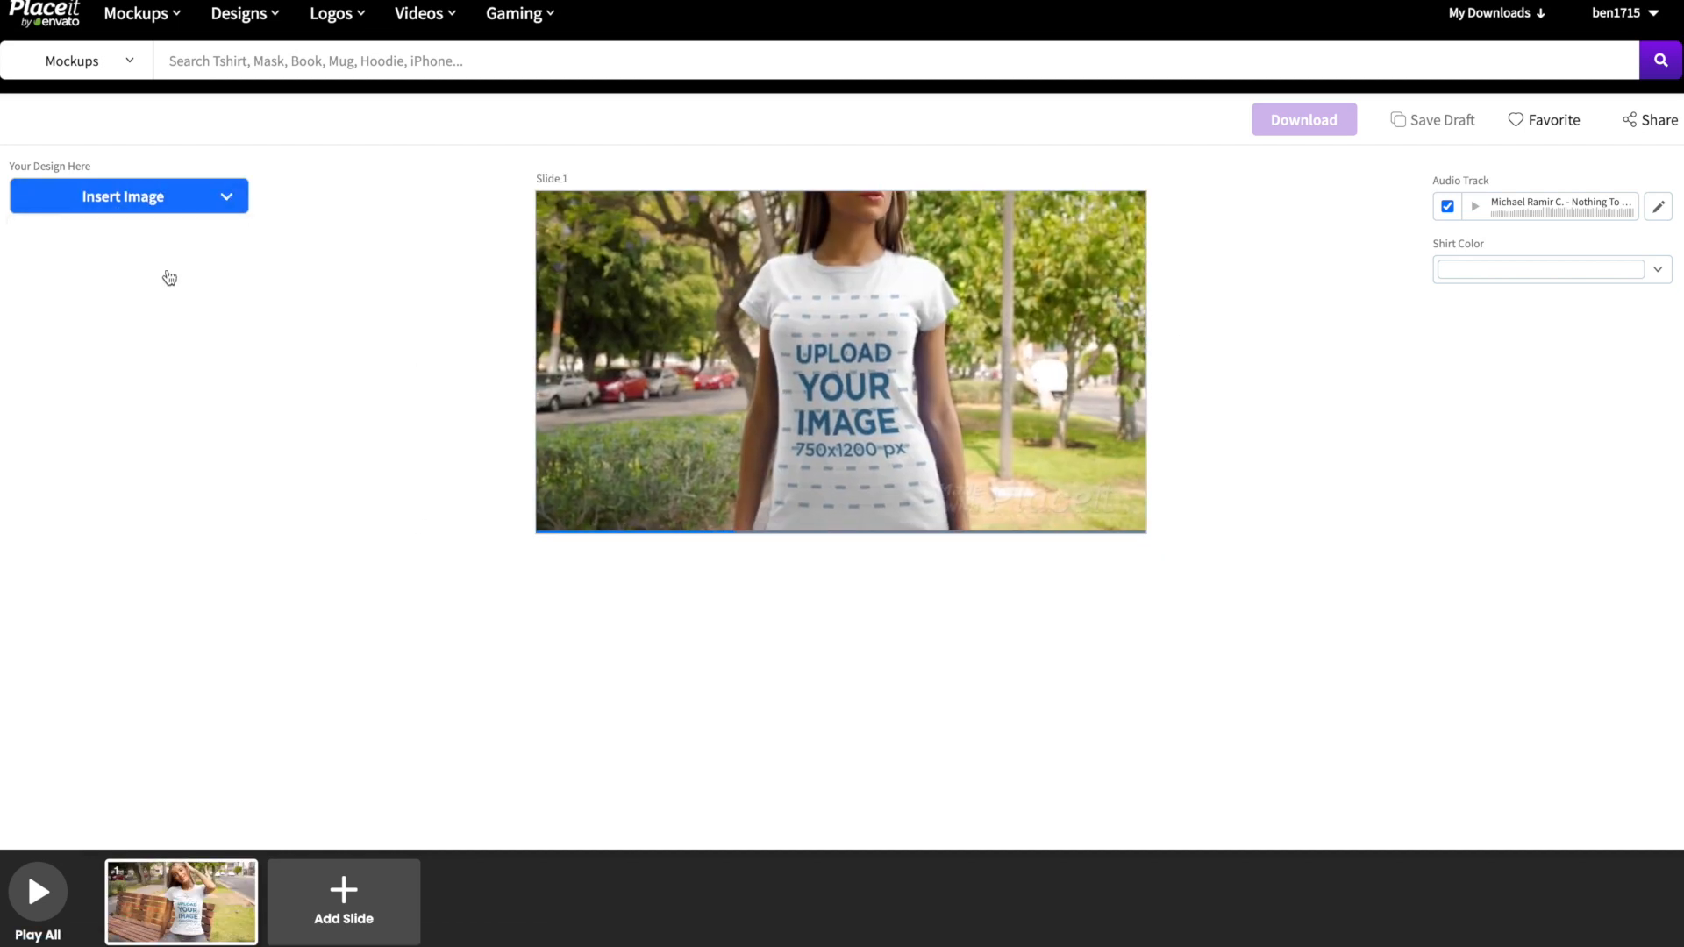
pyautogui.doubleClick(674, 293)
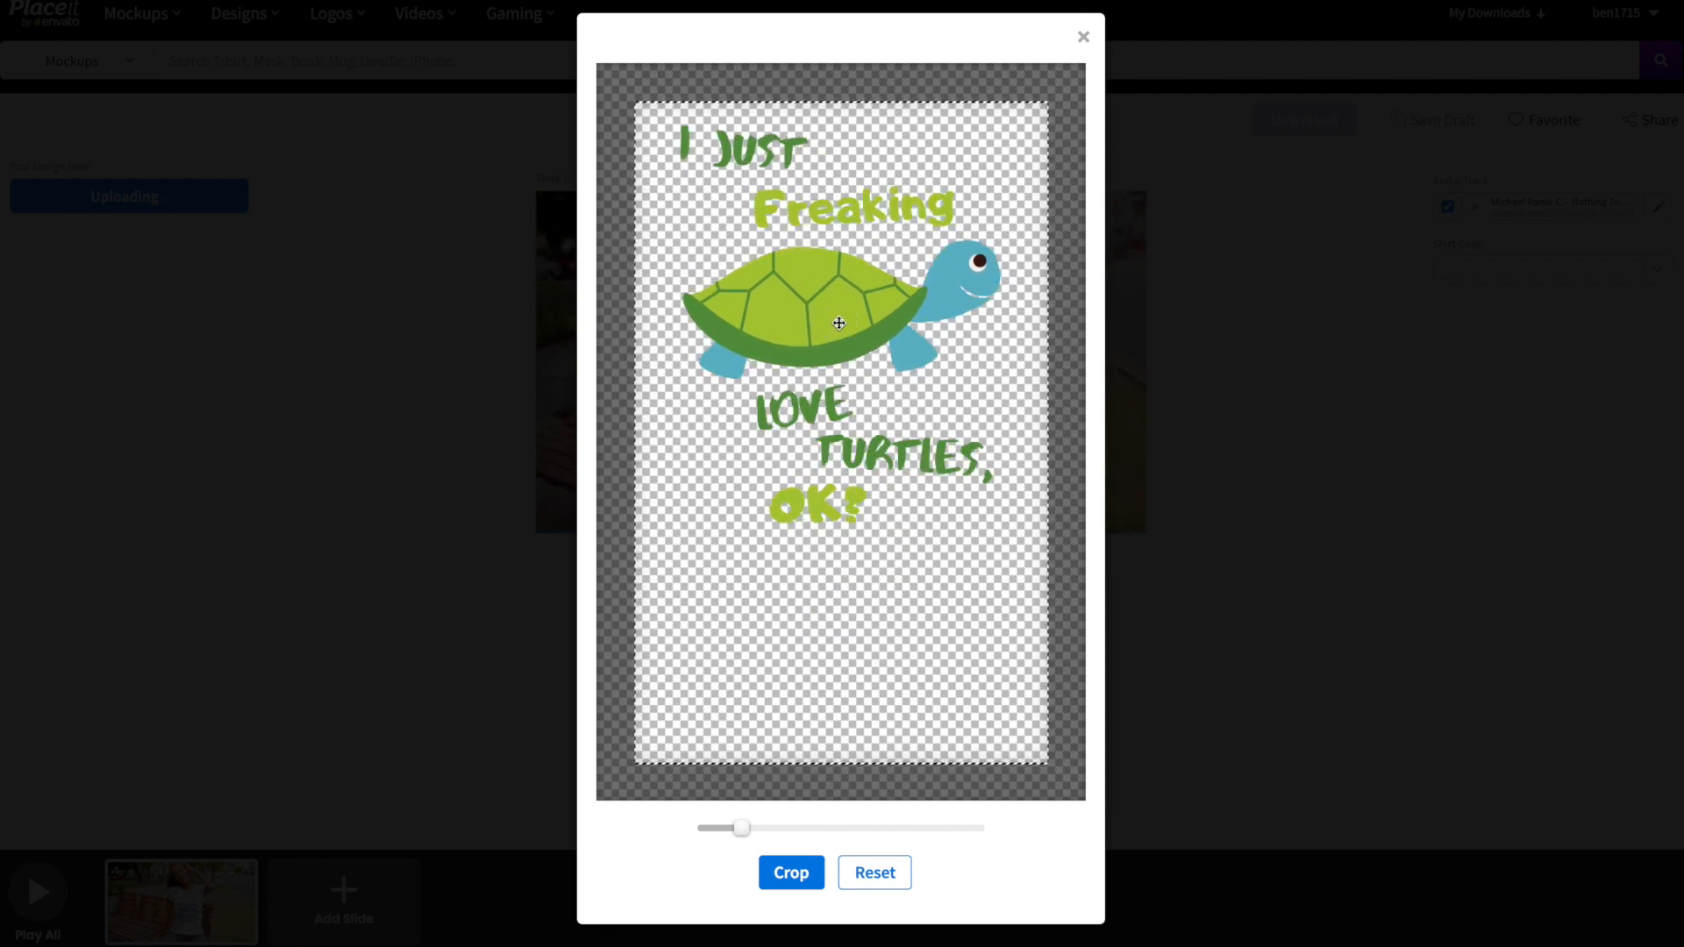
pyautogui.moveTo(741, 828); pyautogui.dragTo(748, 829)
pyautogui.click(791, 872)
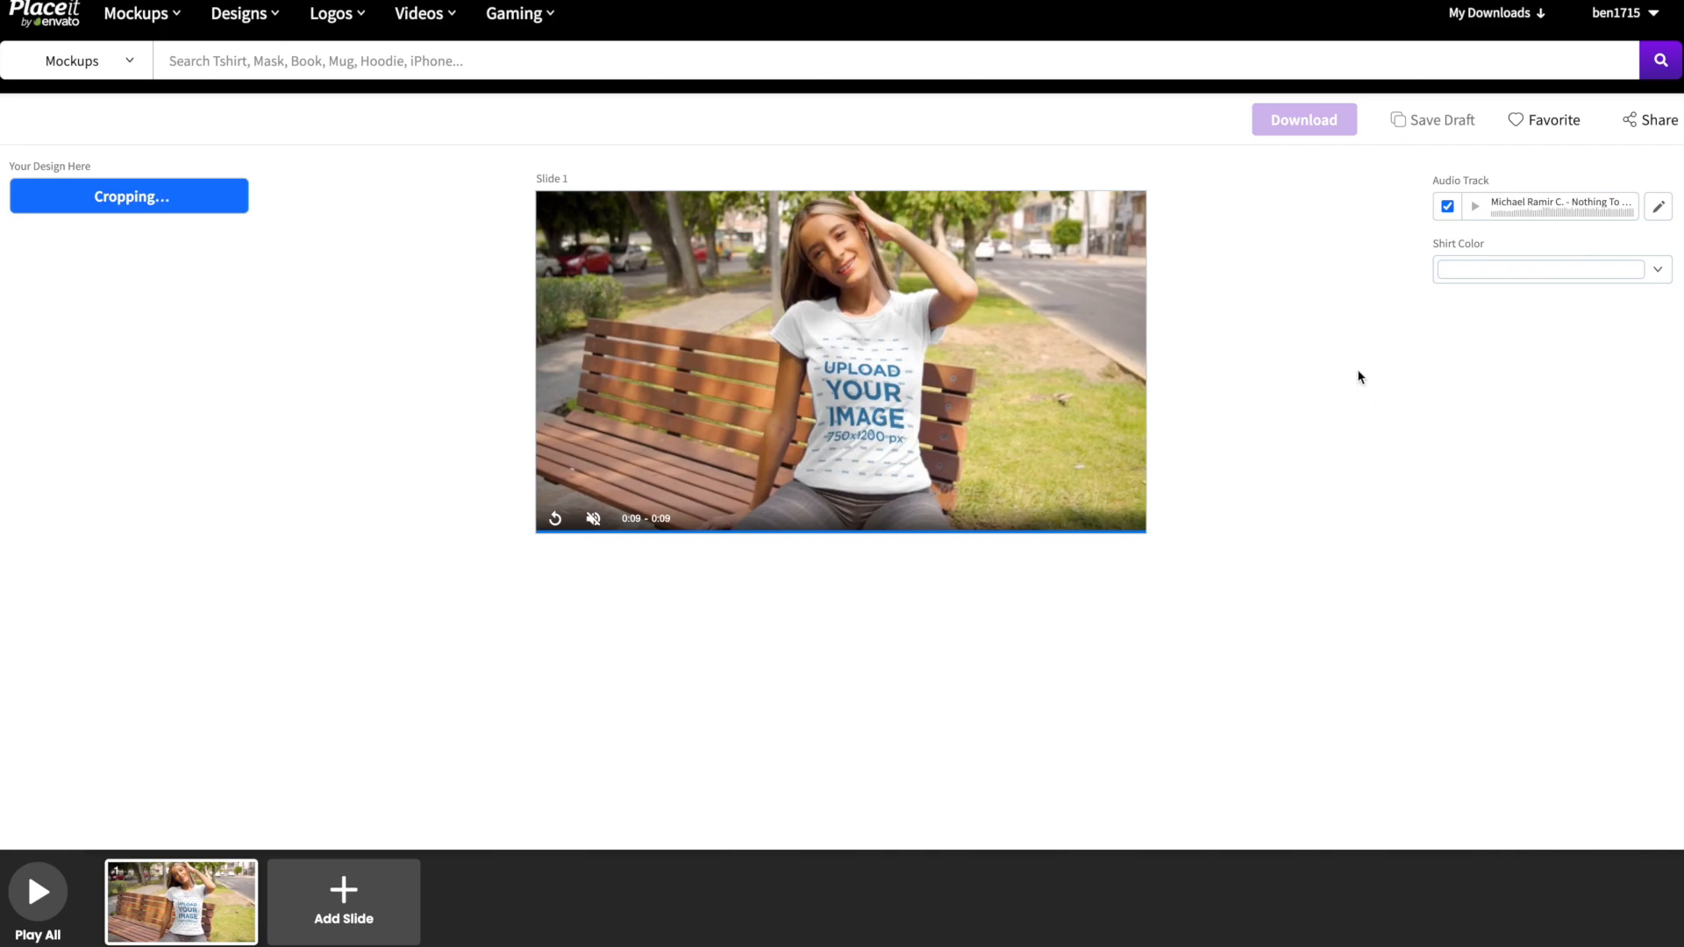
# Turn off the mockup video's audio track and set the shirt color to black.
pyautogui.click(1447, 208)
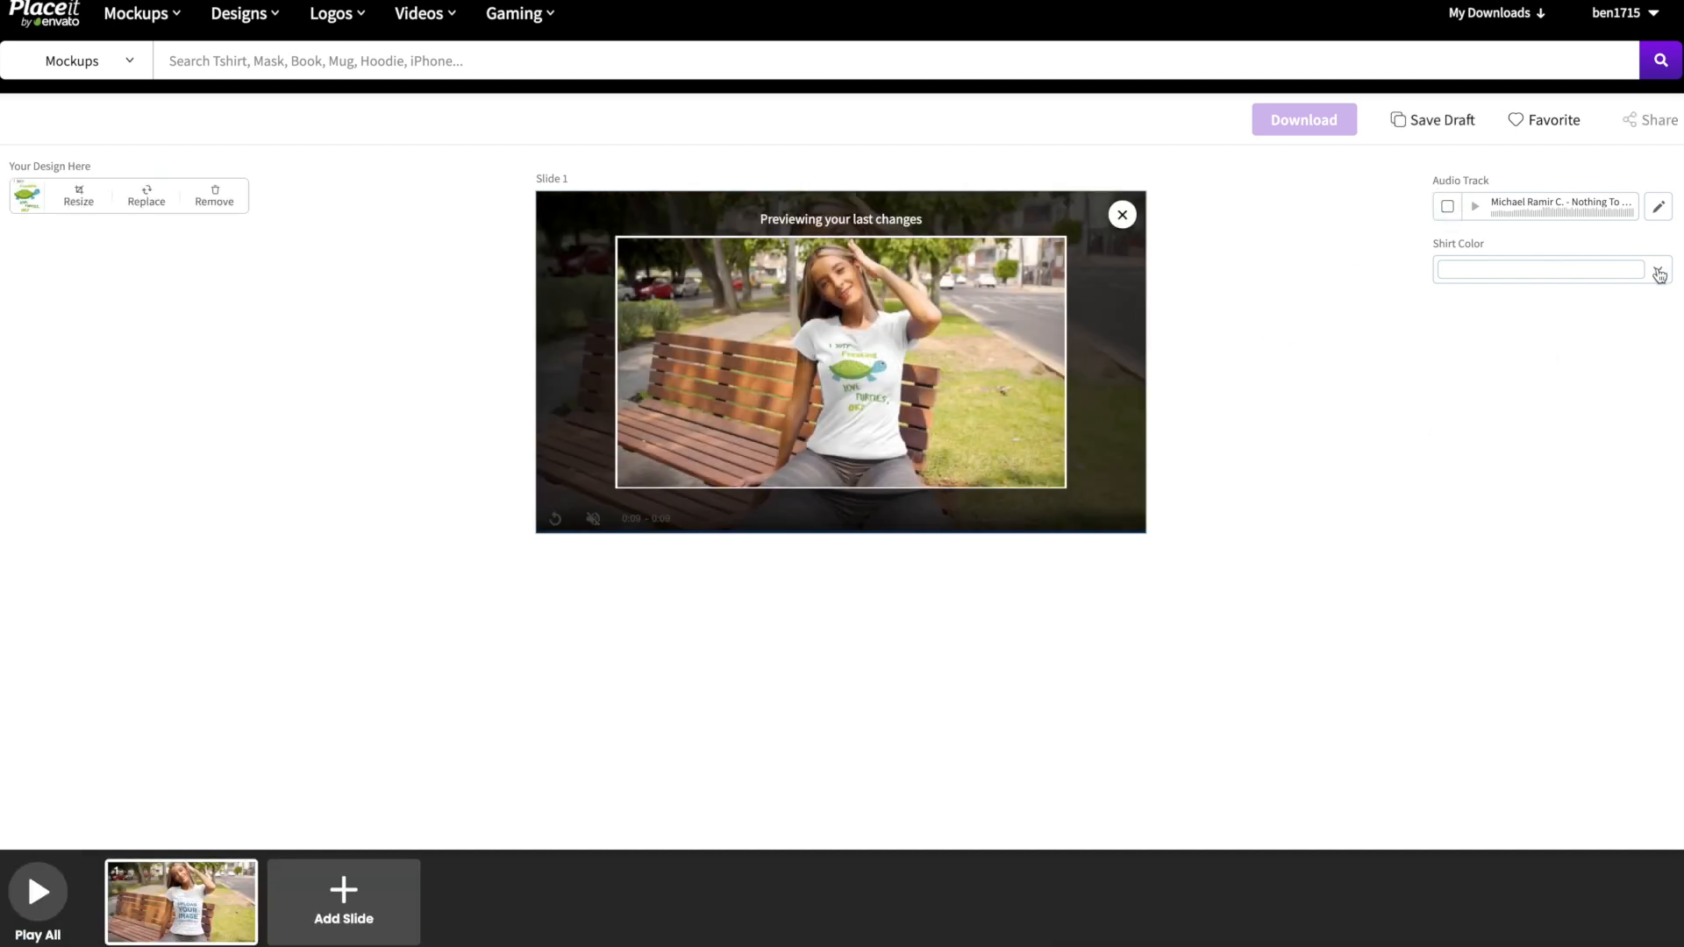
pyautogui.click(1658, 270)
pyautogui.click(1386, 295)
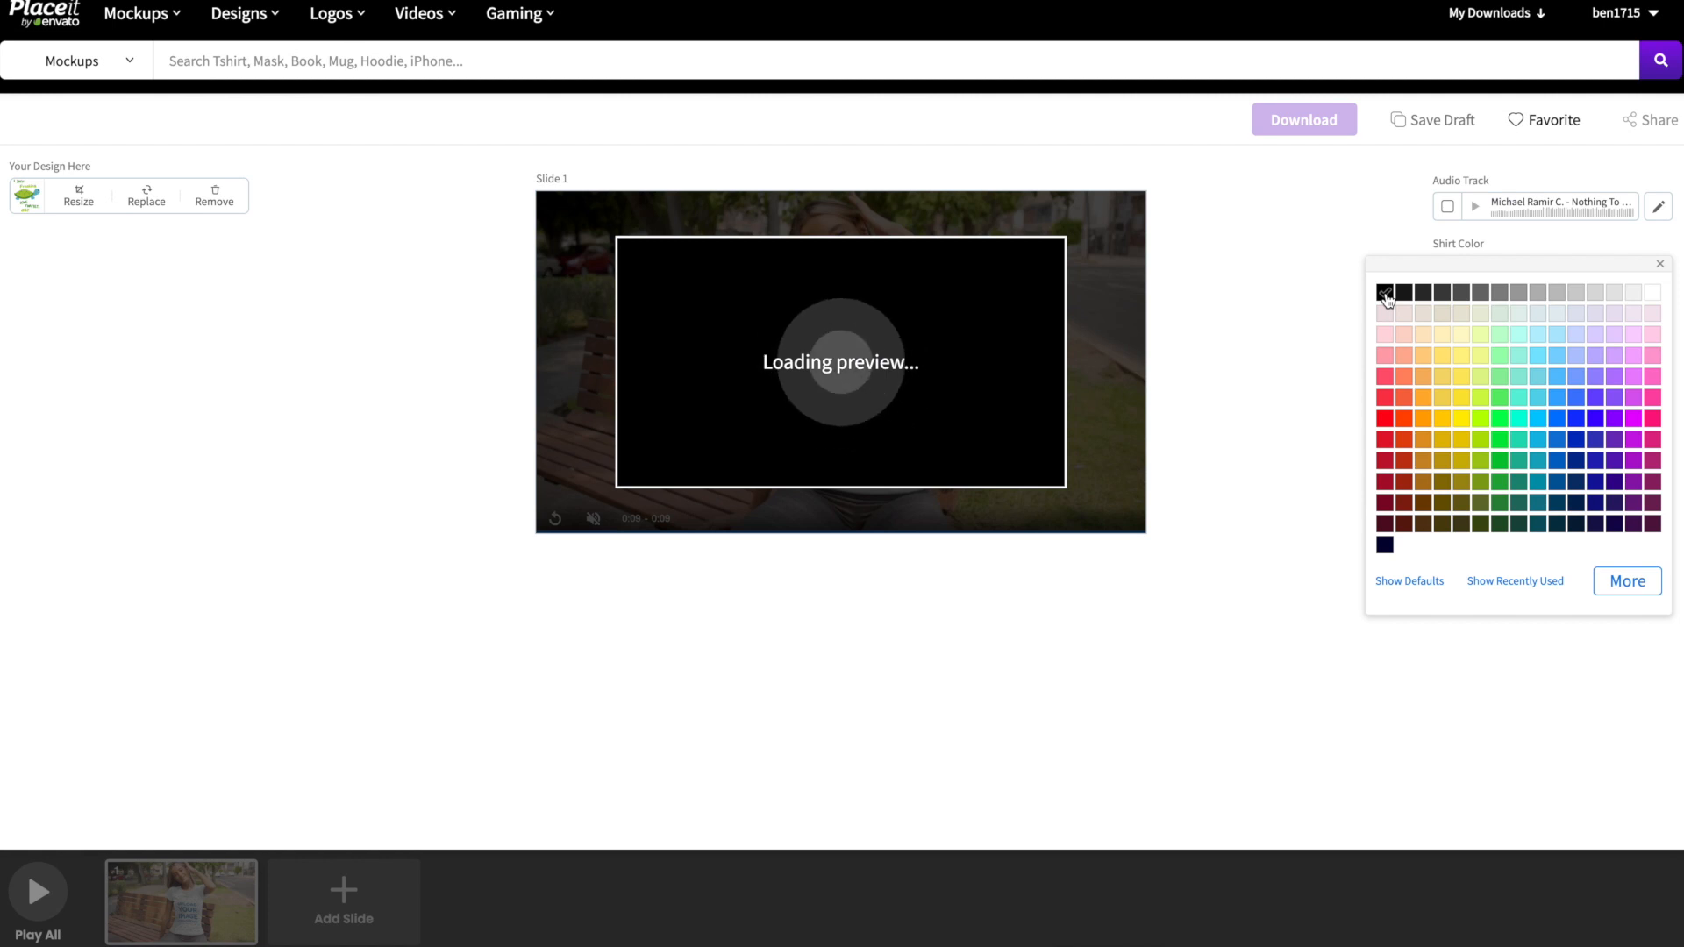
pyautogui.click(1294, 314)
# Look at the audio library and play the mockup video.
pyautogui.click(1654, 212)
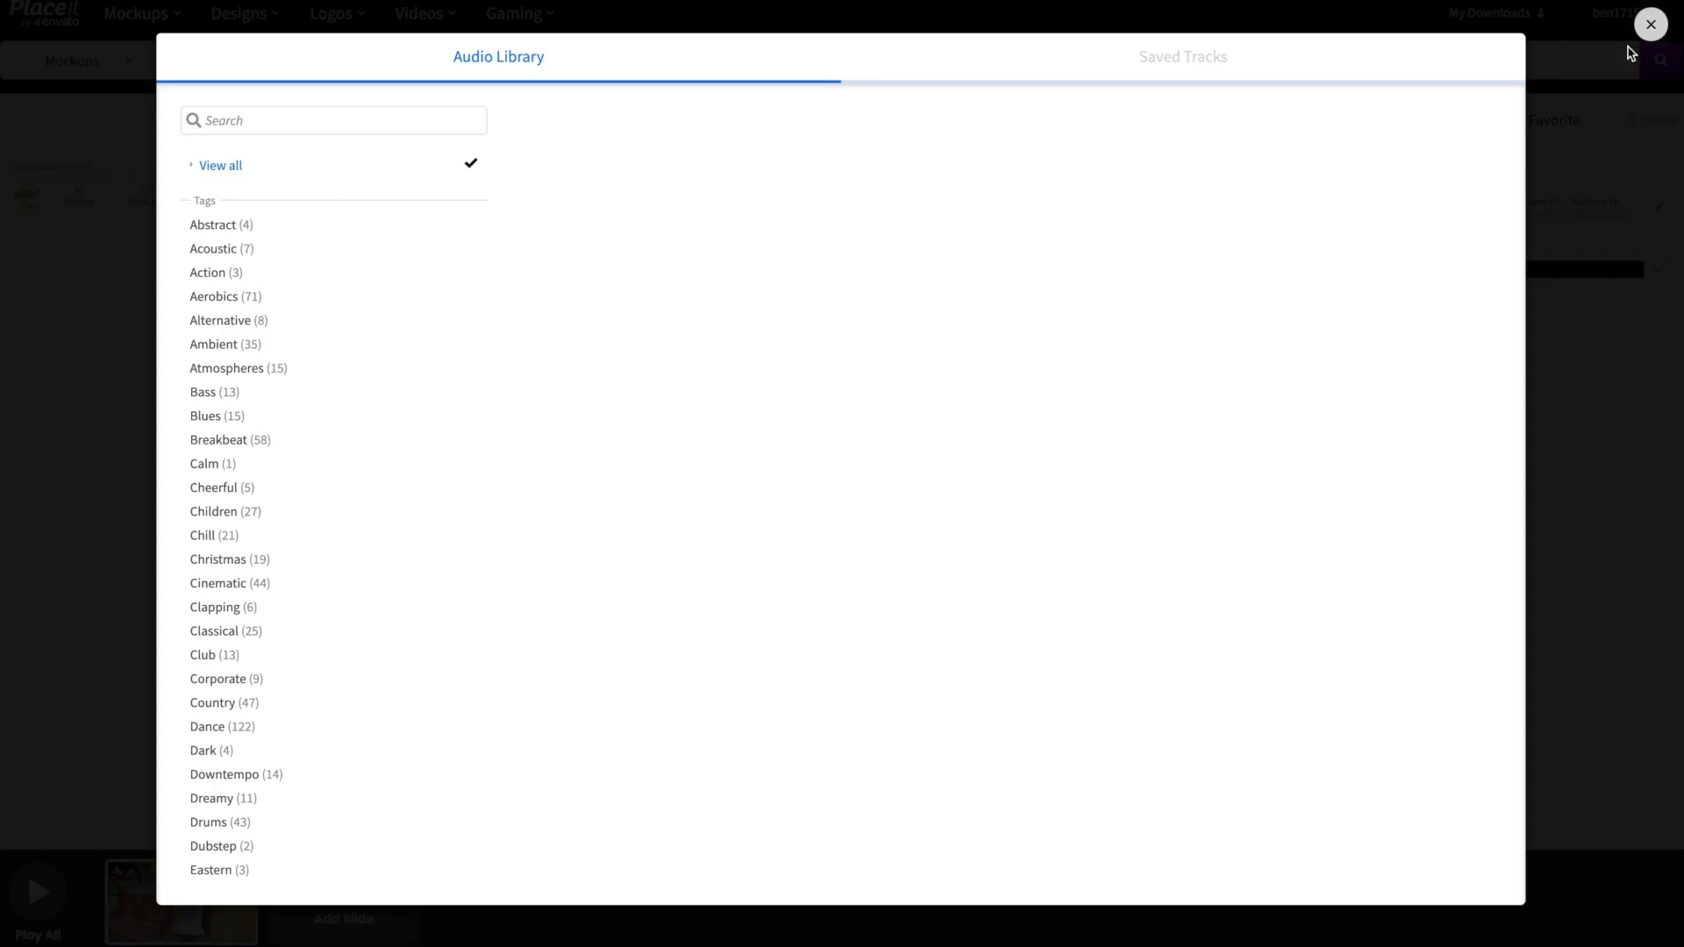
pyautogui.click(1650, 24)
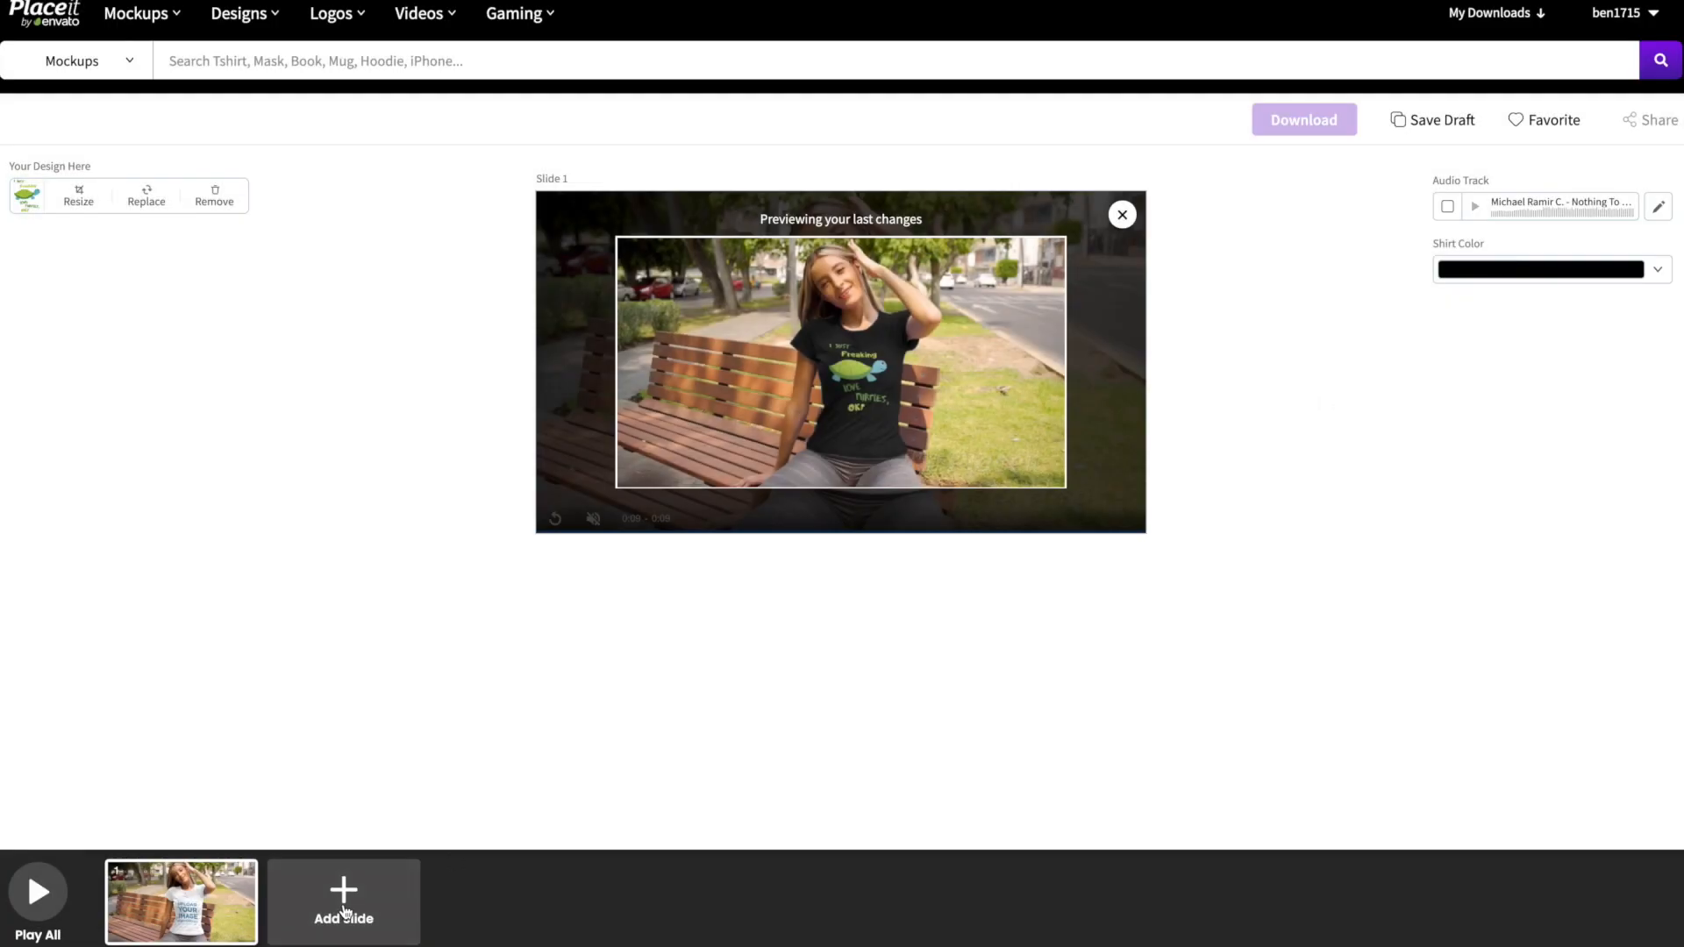
pyautogui.click(42, 896)
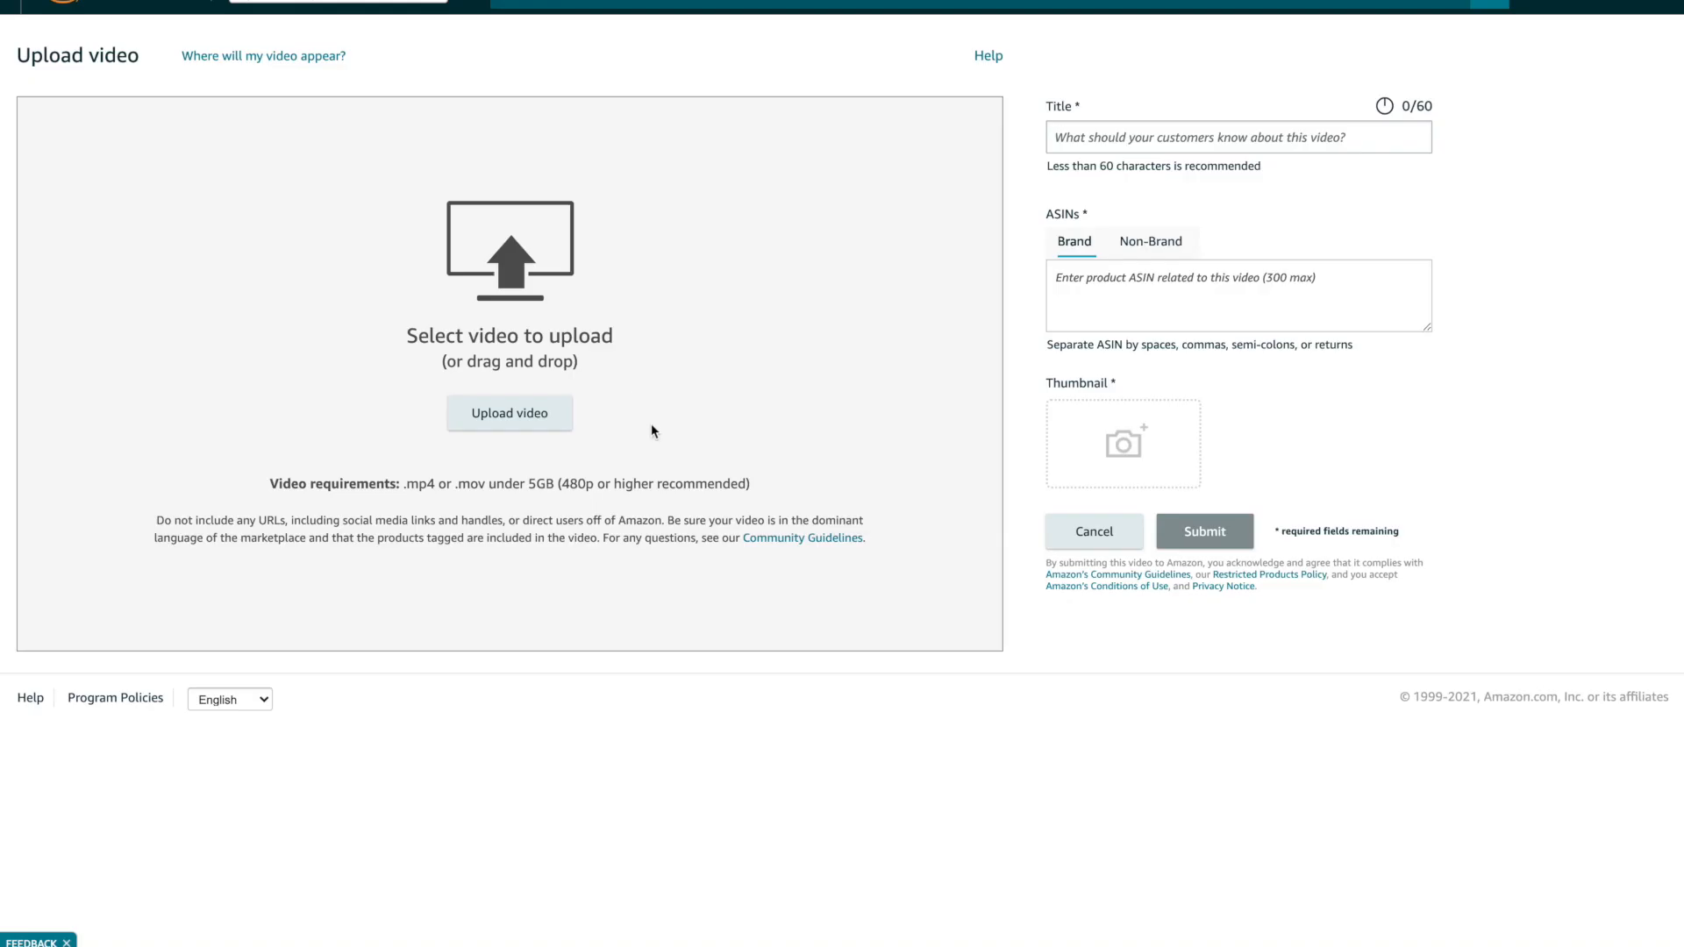
# Upload the T-shirt video to Amazon's video page and title it "Shop The Too Many Turtles Collection of Ocean themed Apparel".
pyautogui.click(554, 426)
pyautogui.moveTo(1005, 313); pyautogui.dragTo(624, 367)
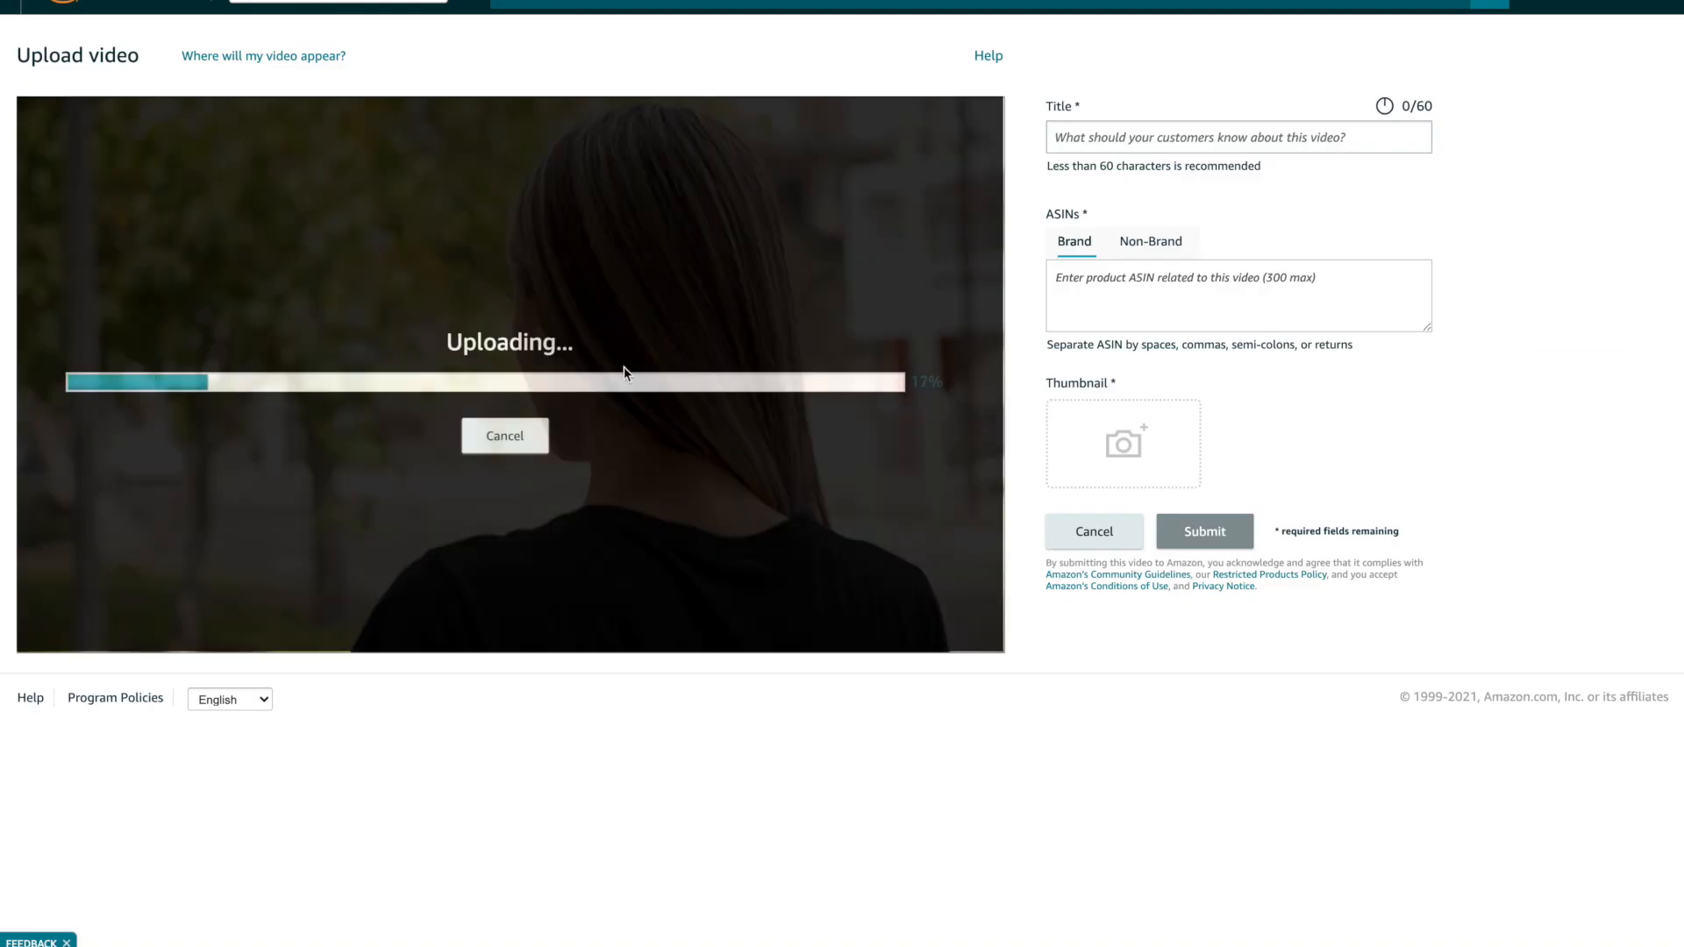
pyautogui.click(1269, 137)
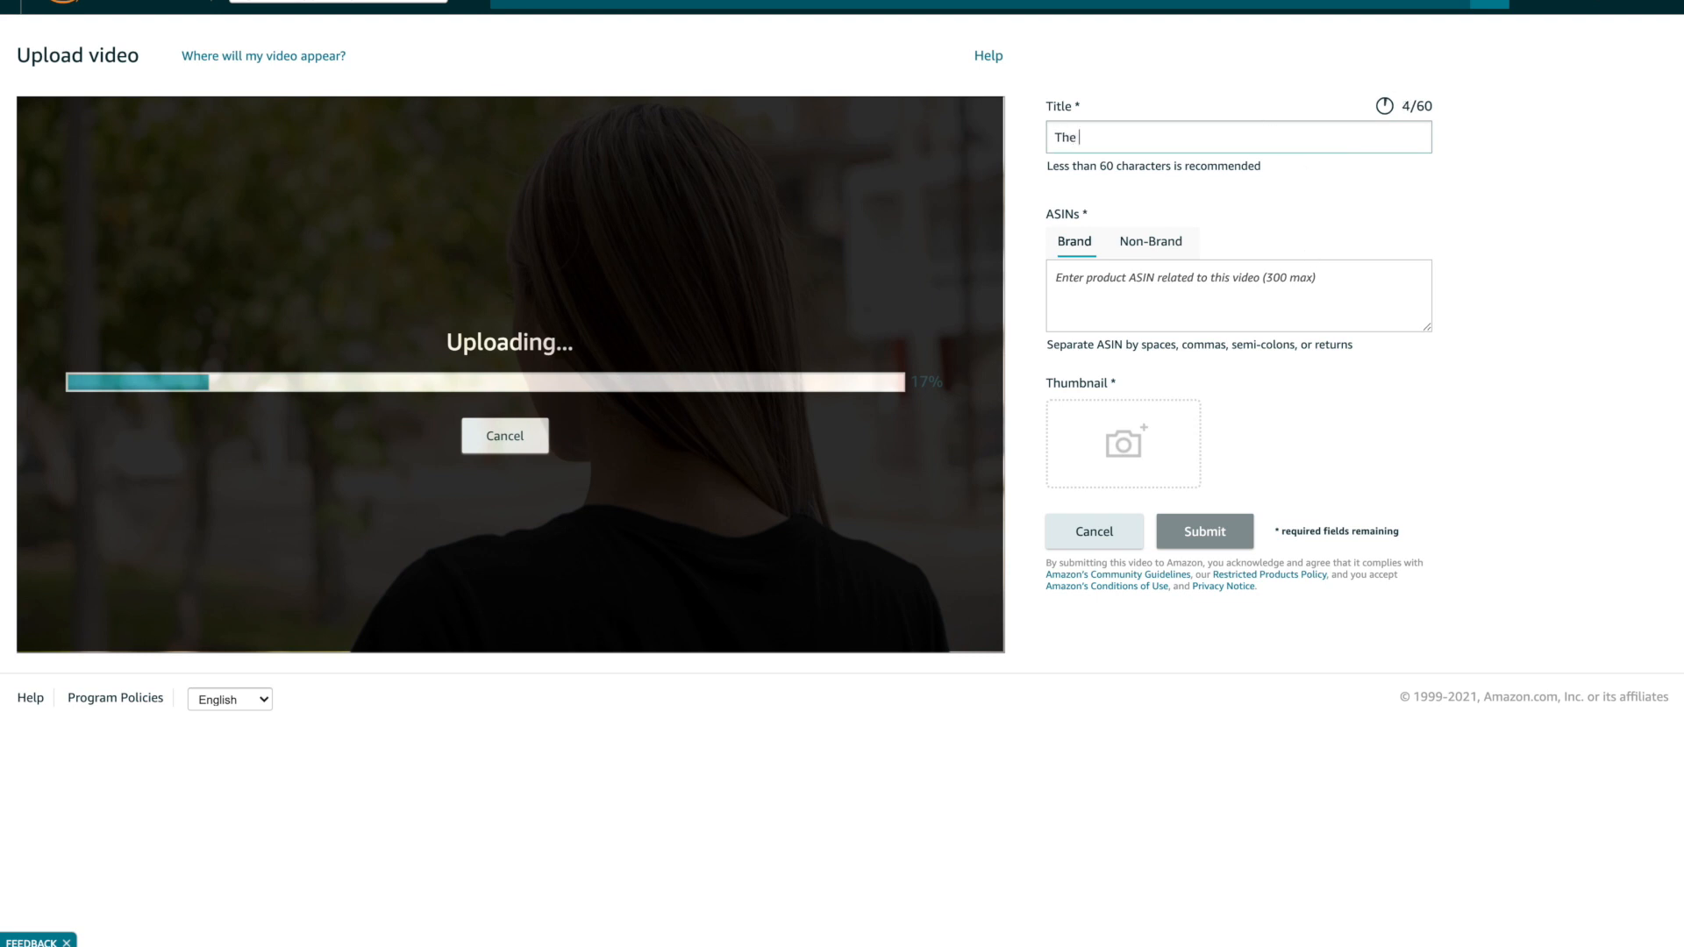
pyautogui.press('BackSpace')
pyautogui.press('BackSpace')
pyautogui.press('BackSpace')
pyautogui.press('BackSpace')
pyautogui.press('BackSpace')
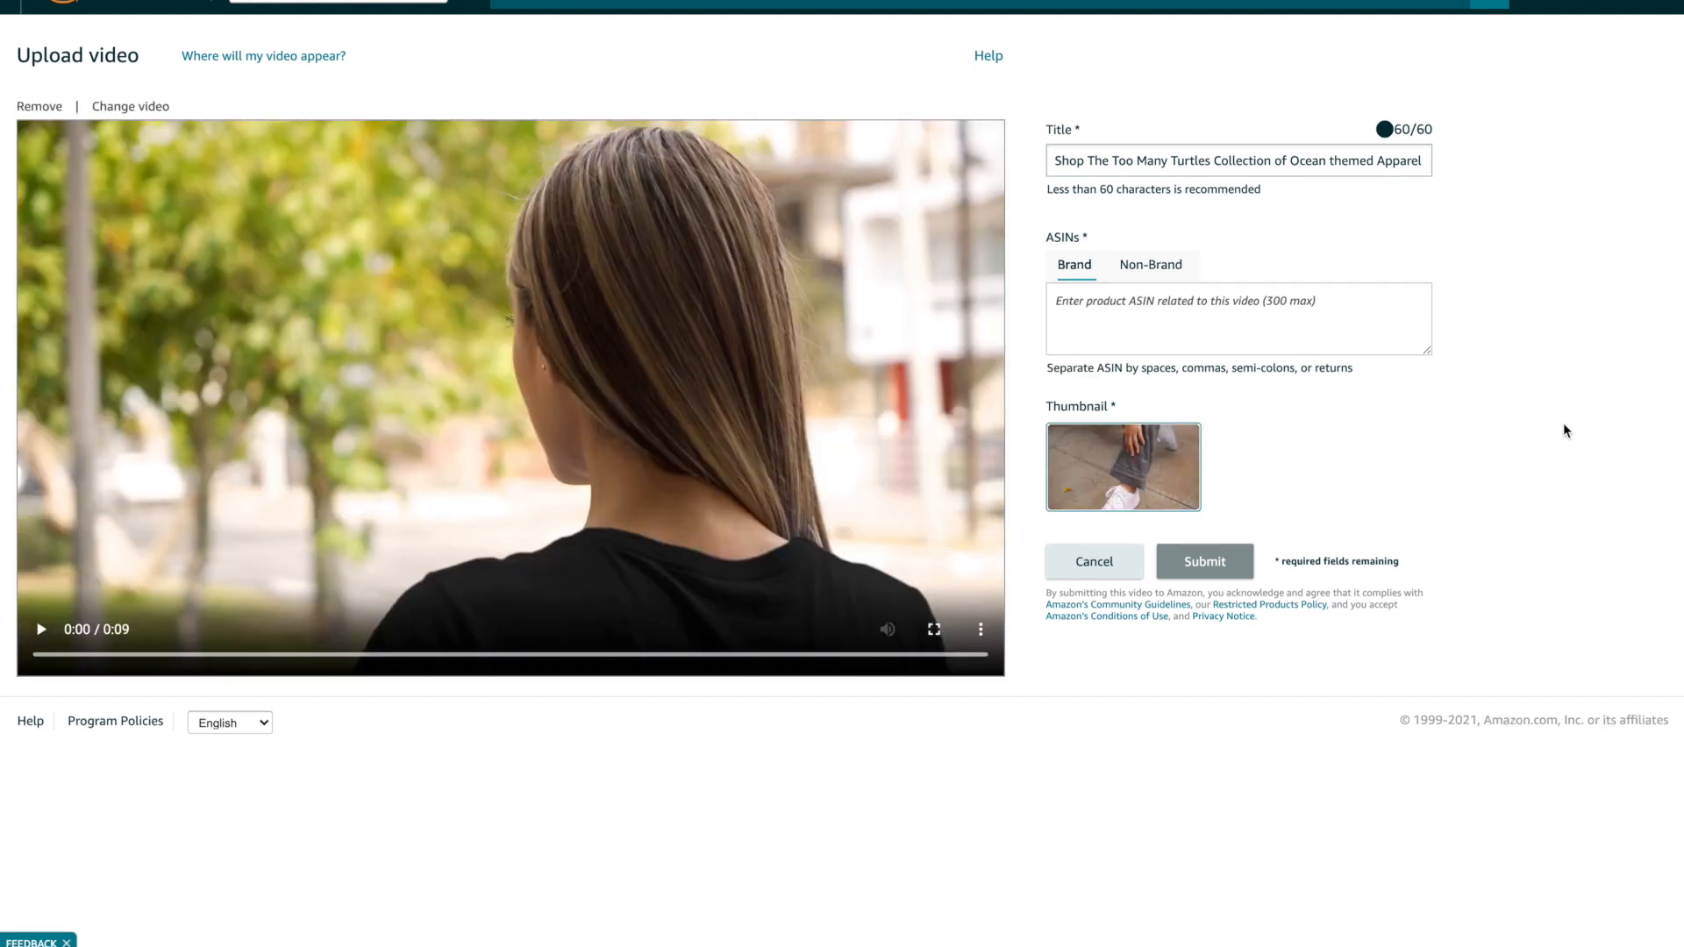
# Check the uploaded video's thumbnail and view the video full screen.
pyautogui.moveTo(1159, 463)
pyautogui.click(934, 630)
pyautogui.click(954, 607)
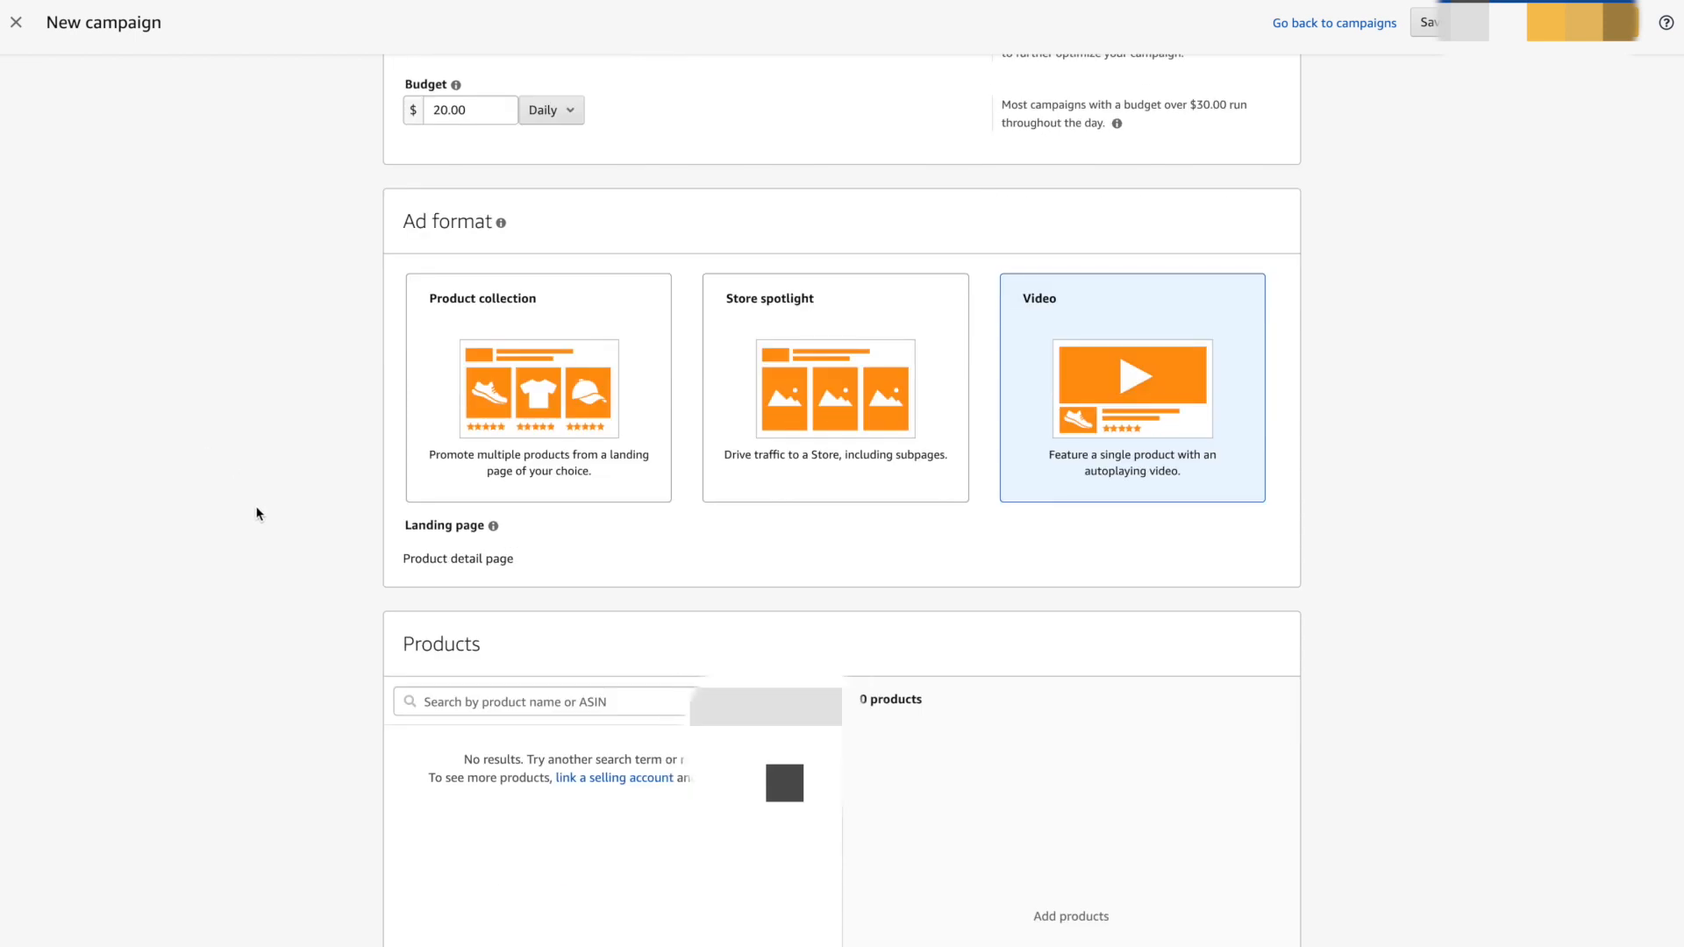
# In the new video-format ad campaign, search all Amazon products for ASIN B07WMTWLG9 and add the Sea Turtle T-shirt.
pyautogui.click(552, 703)
pyautogui.press('super+v')
pyautogui.click(708, 703)
pyautogui.click(780, 706)
pyautogui.click(771, 729)
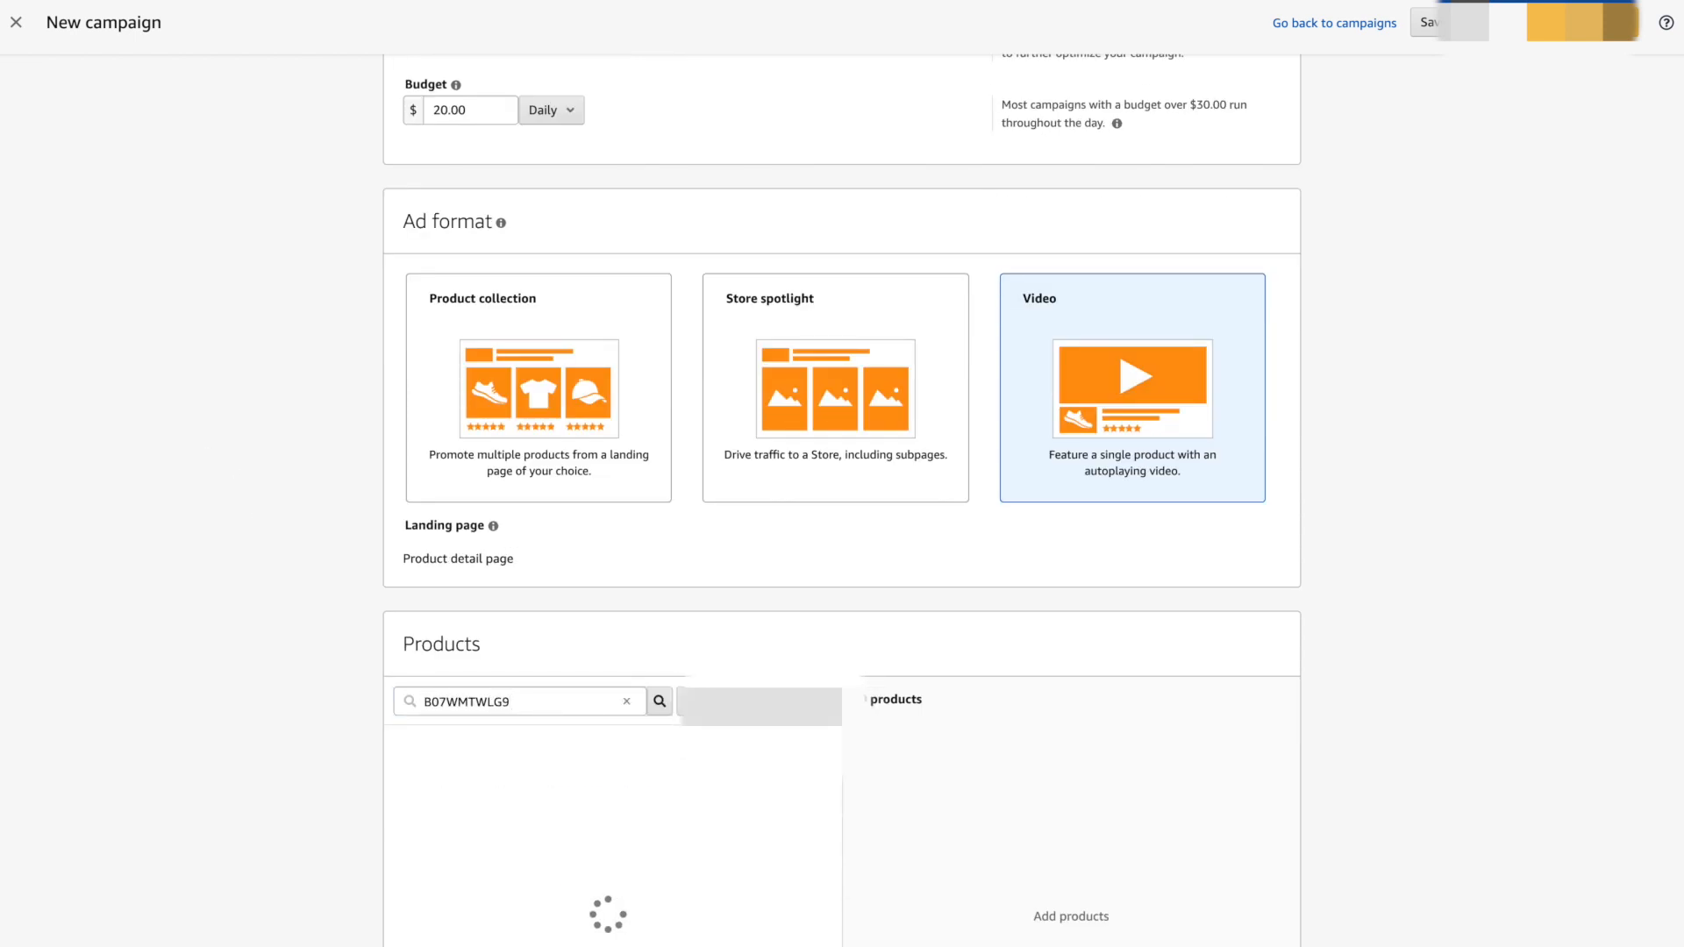
pyautogui.scroll(-3, 1491, 632)
pyautogui.click(800, 494)
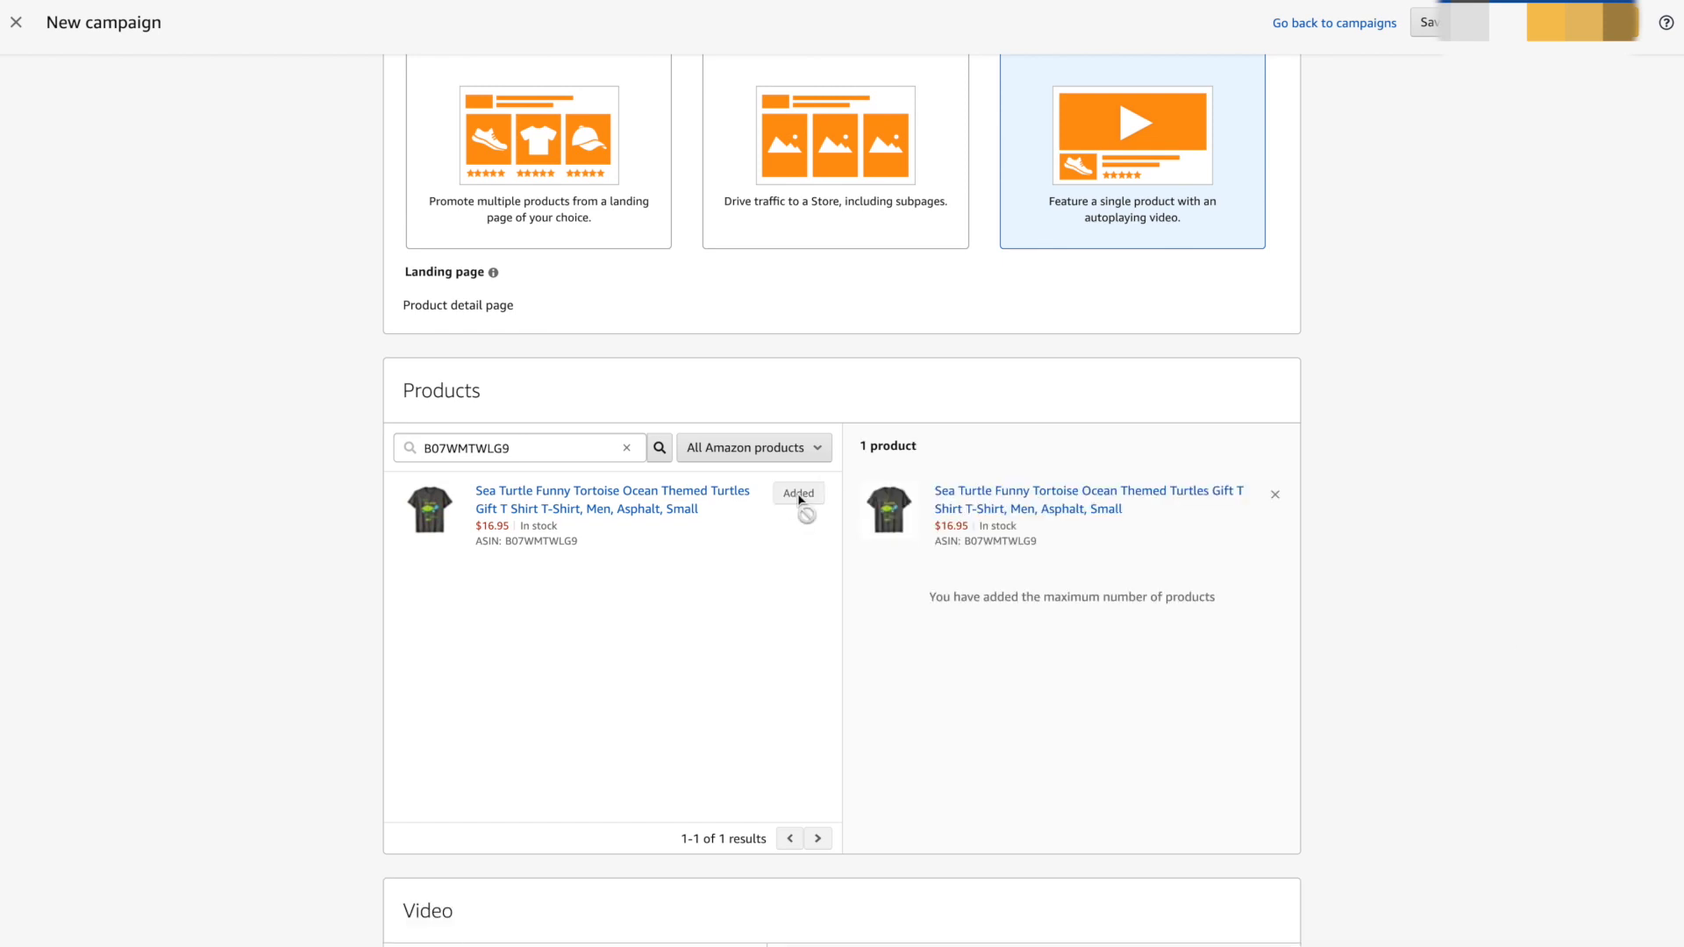
# Upload t-shirt-video-featuring-a-long-haired-woman-sitting-on-a-park-bench-3471v.mp4 as the campaign's ad video.
pyautogui.scroll(-9, 755, 628)
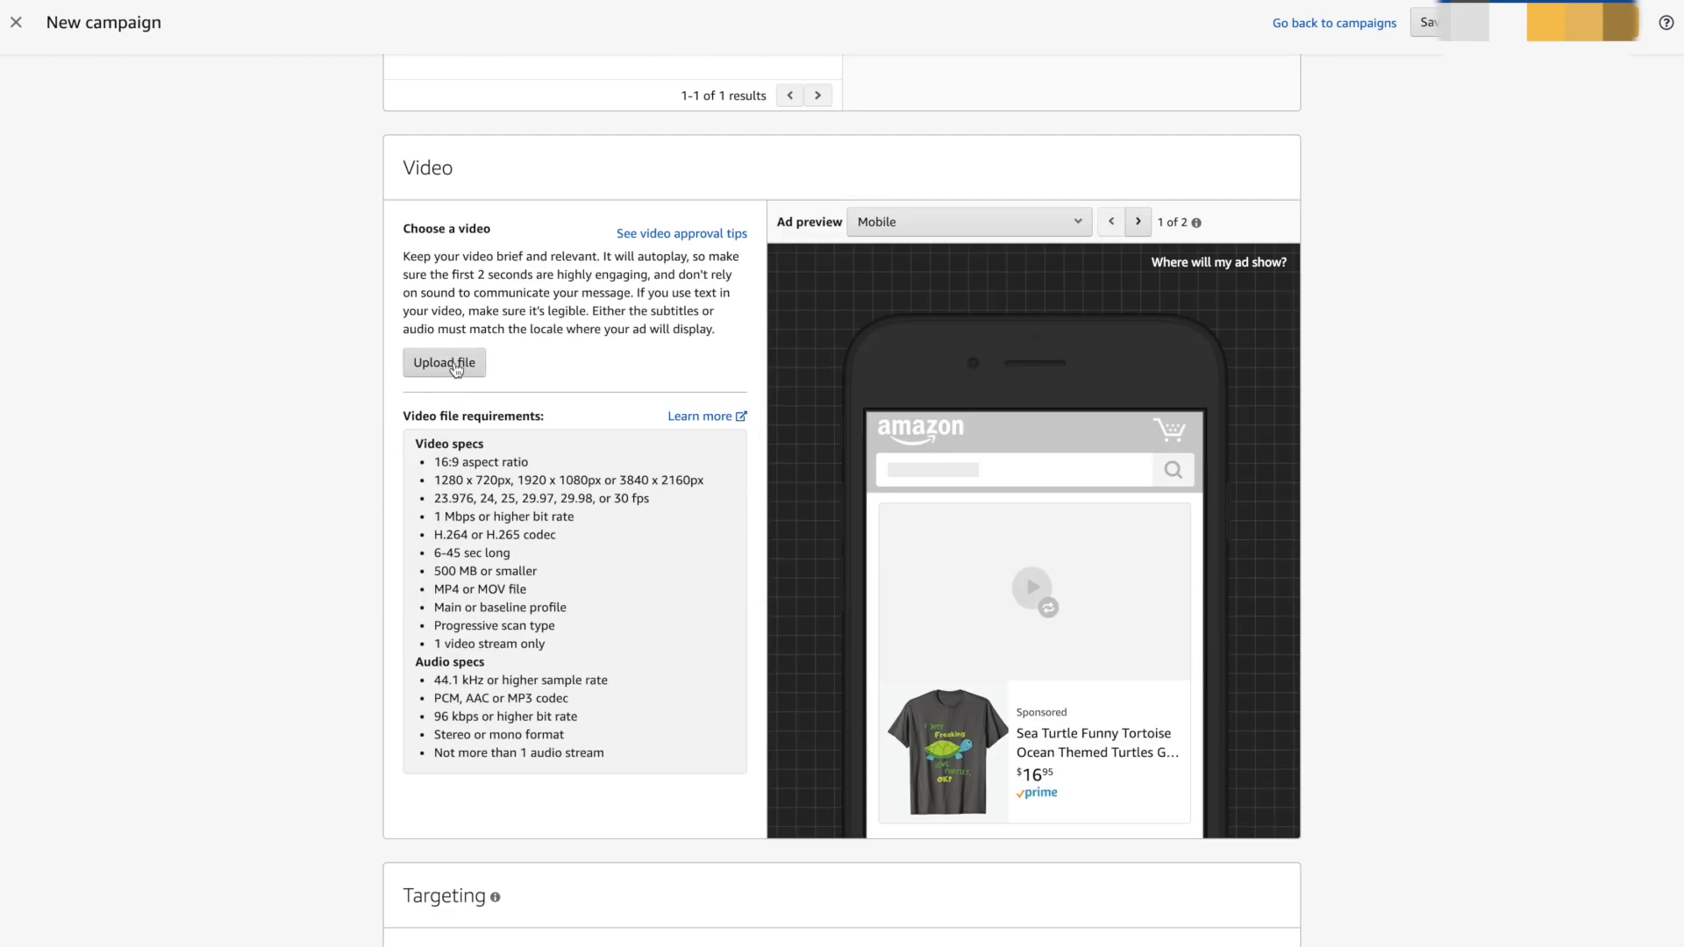
pyautogui.click(445, 363)
pyautogui.doubleClick(704, 239)
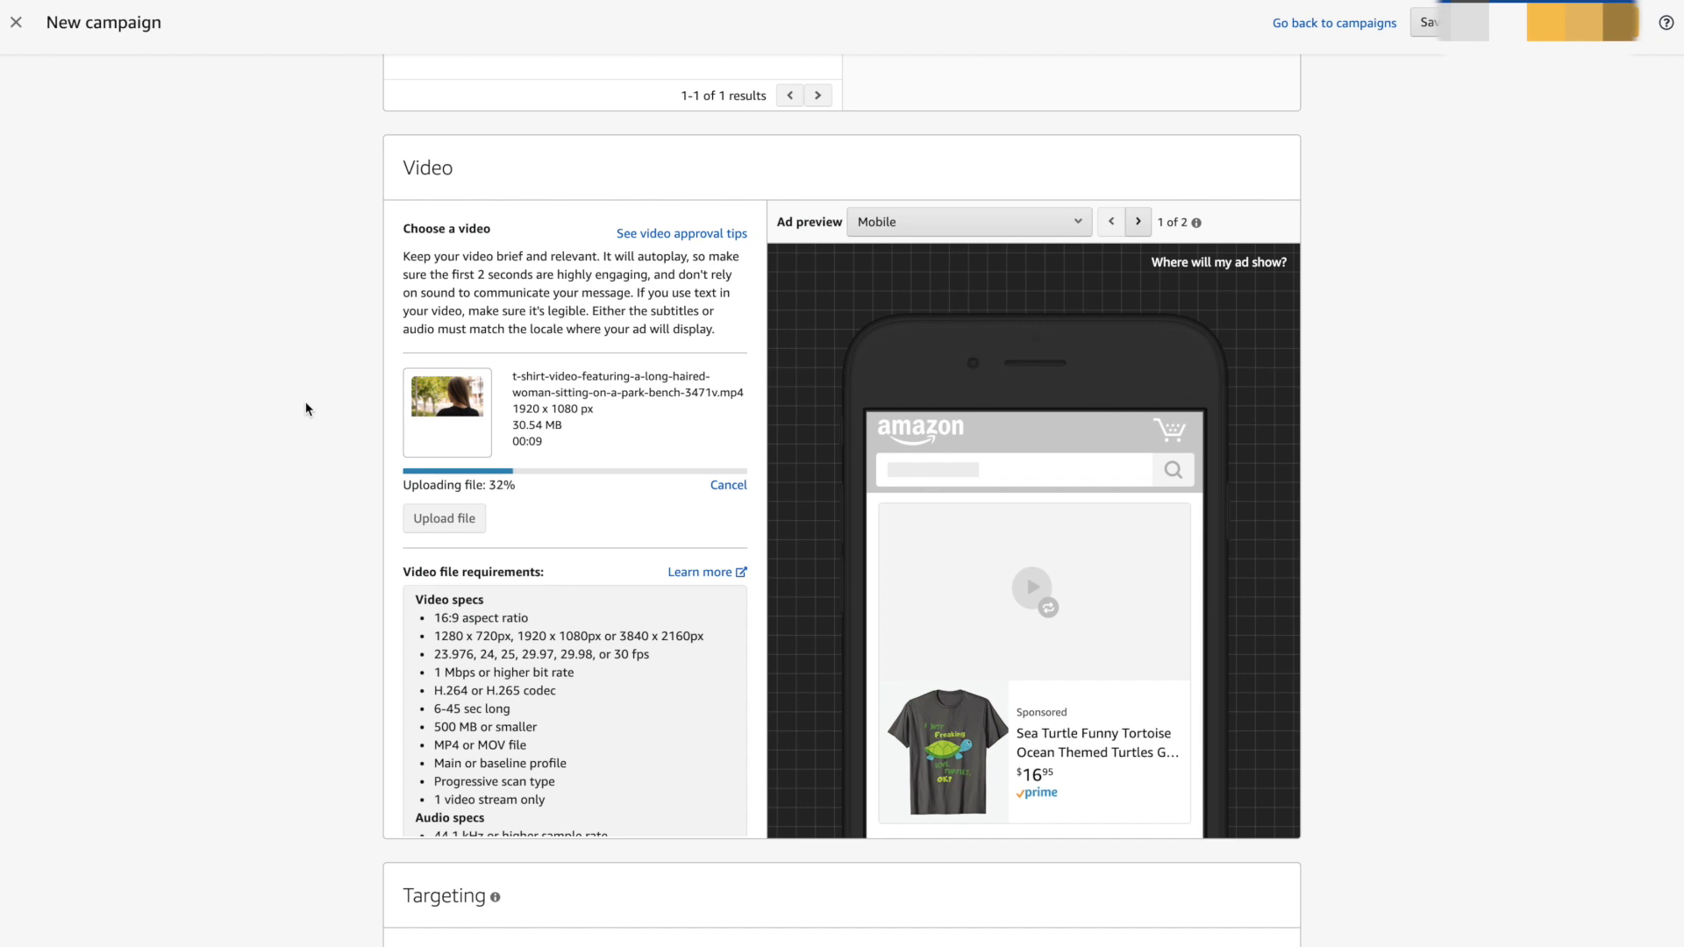
pyautogui.scroll(-4, 555, 641)
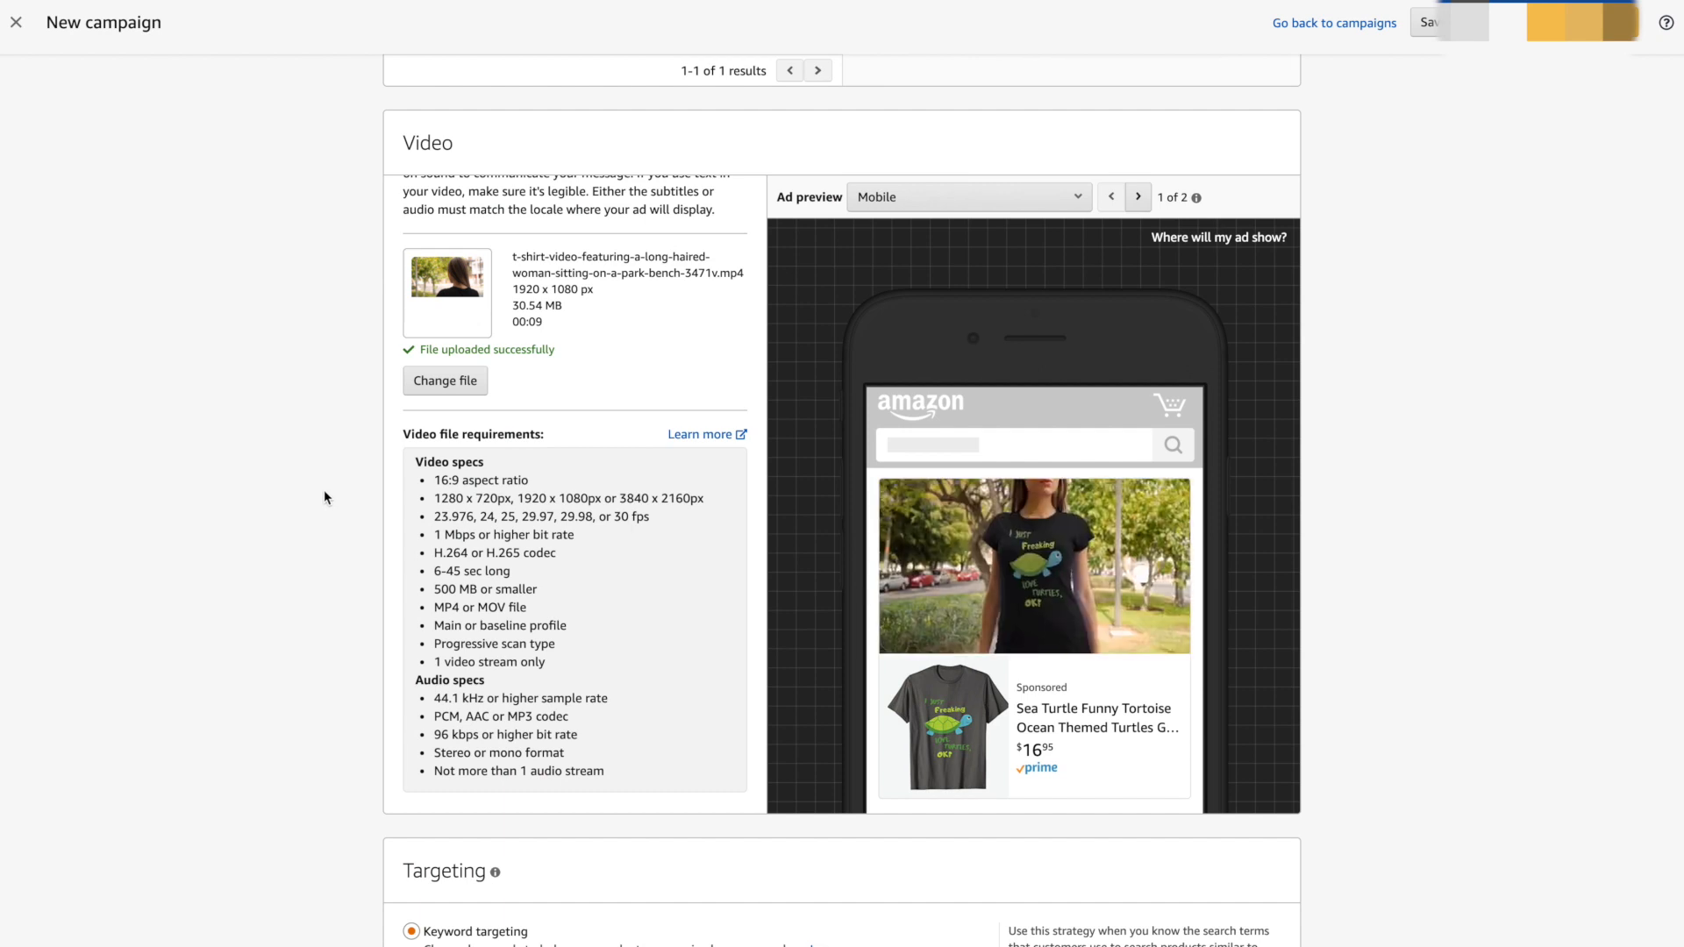
# Preview the video ad in its Desktop layout at full size and look over the remaining campaign settings.
pyautogui.click(1006, 203)
pyautogui.click(988, 228)
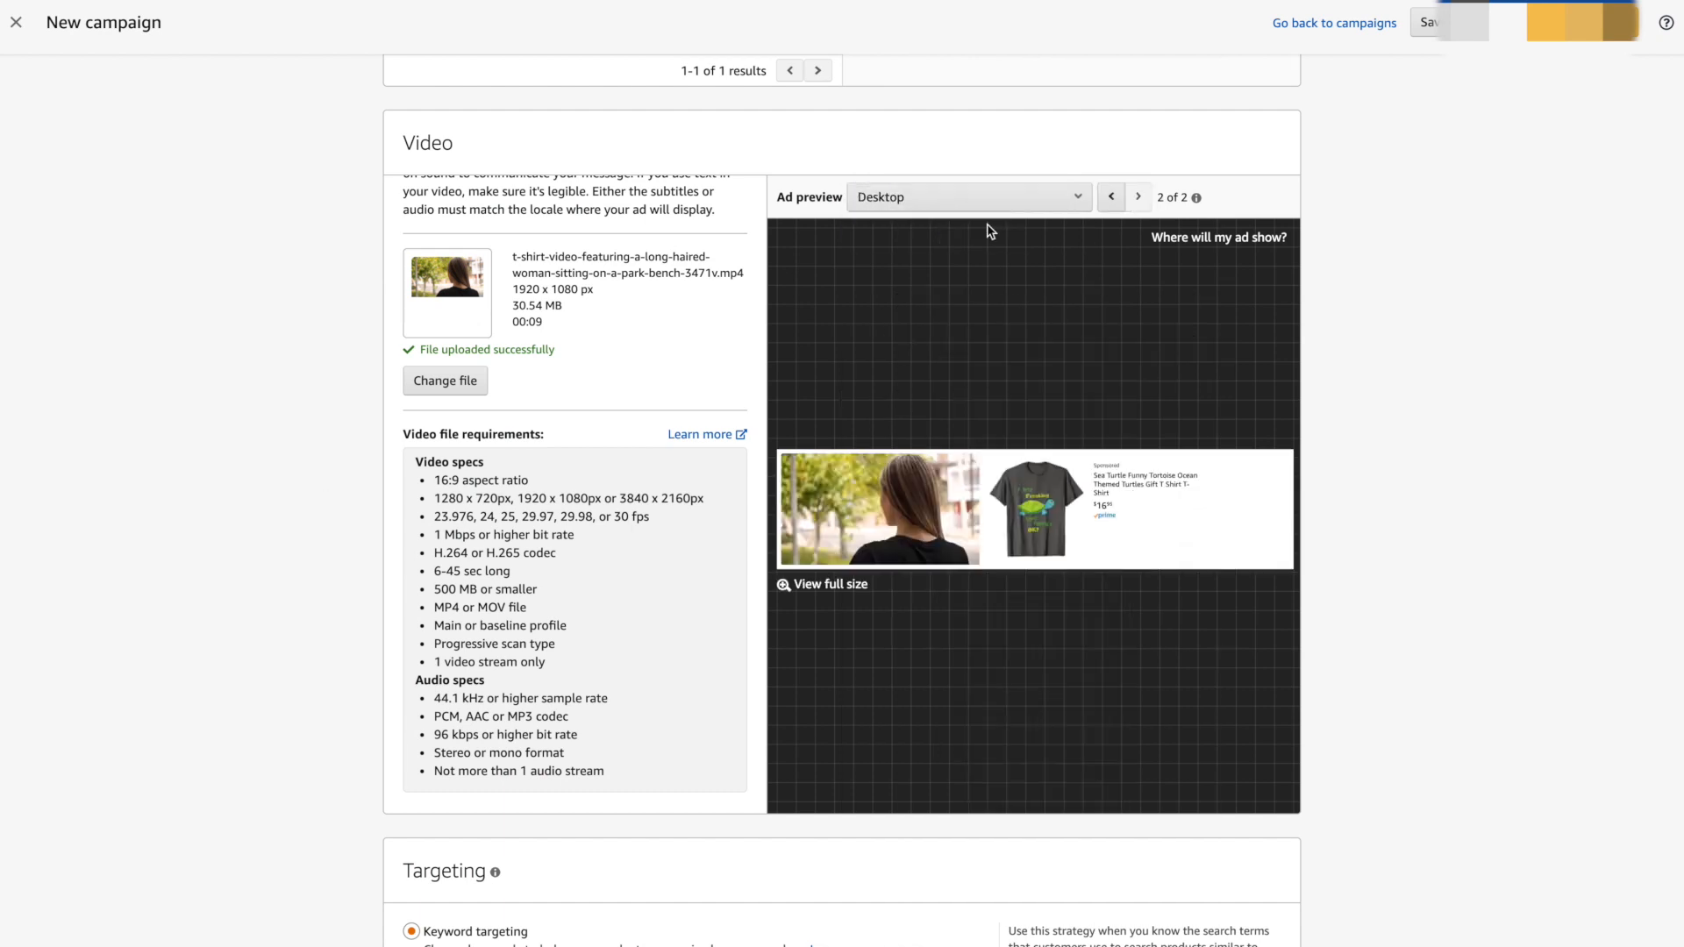
pyautogui.click(838, 585)
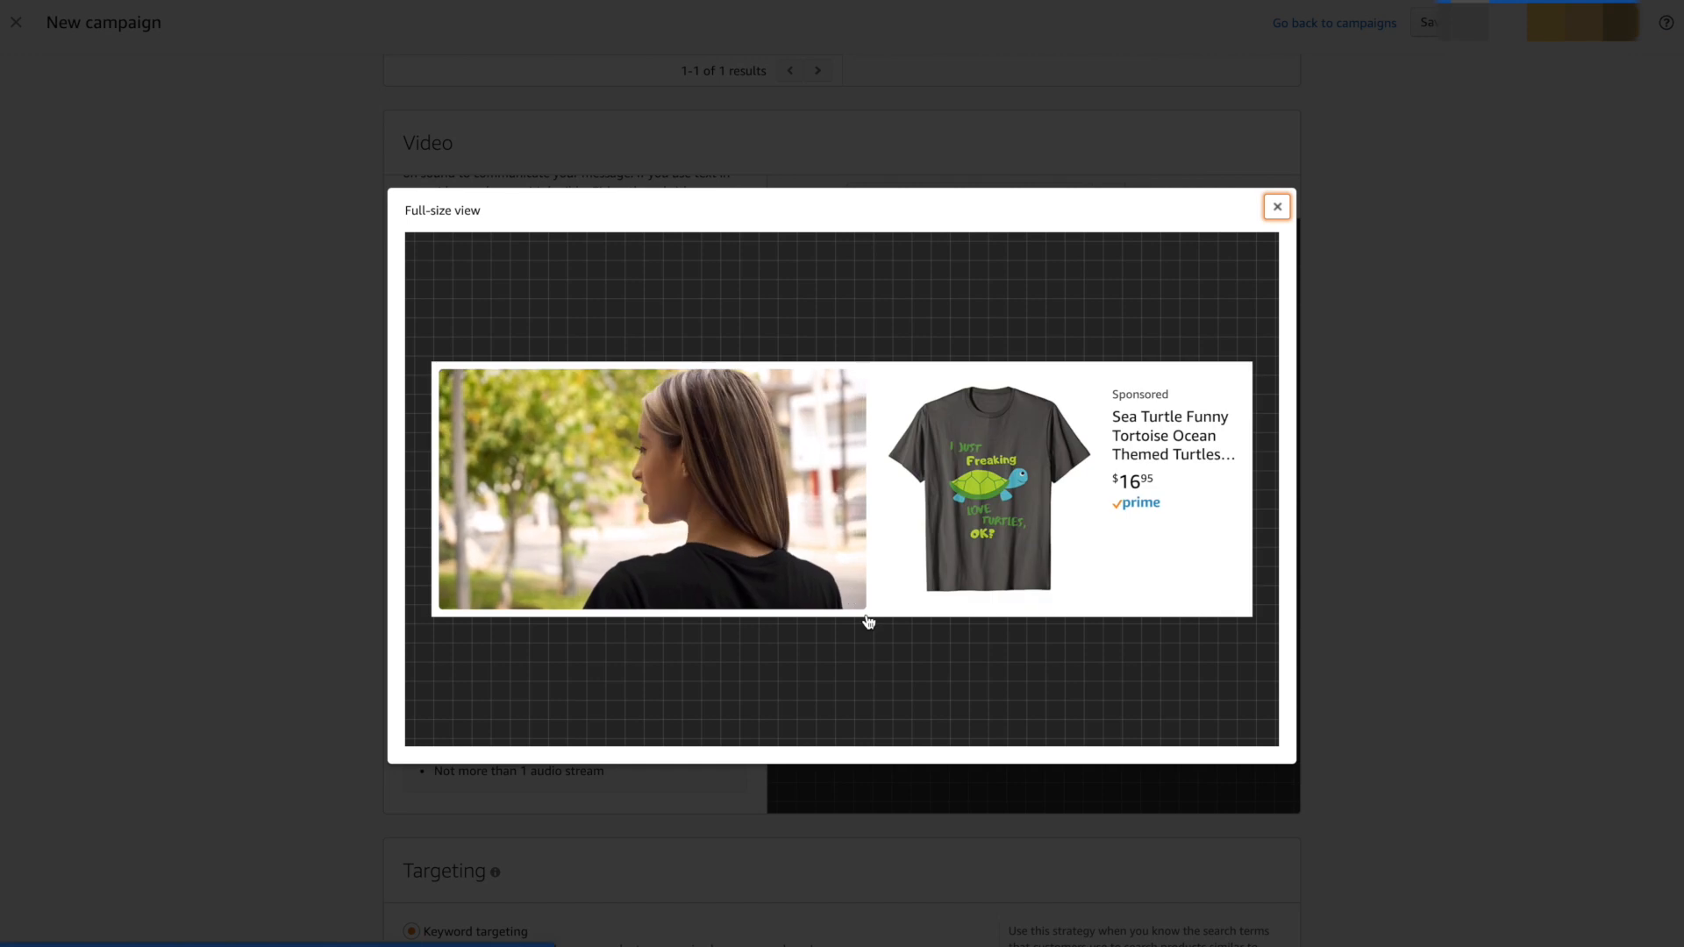
pyautogui.click(1278, 207)
pyautogui.scroll(-6, 704, 509)
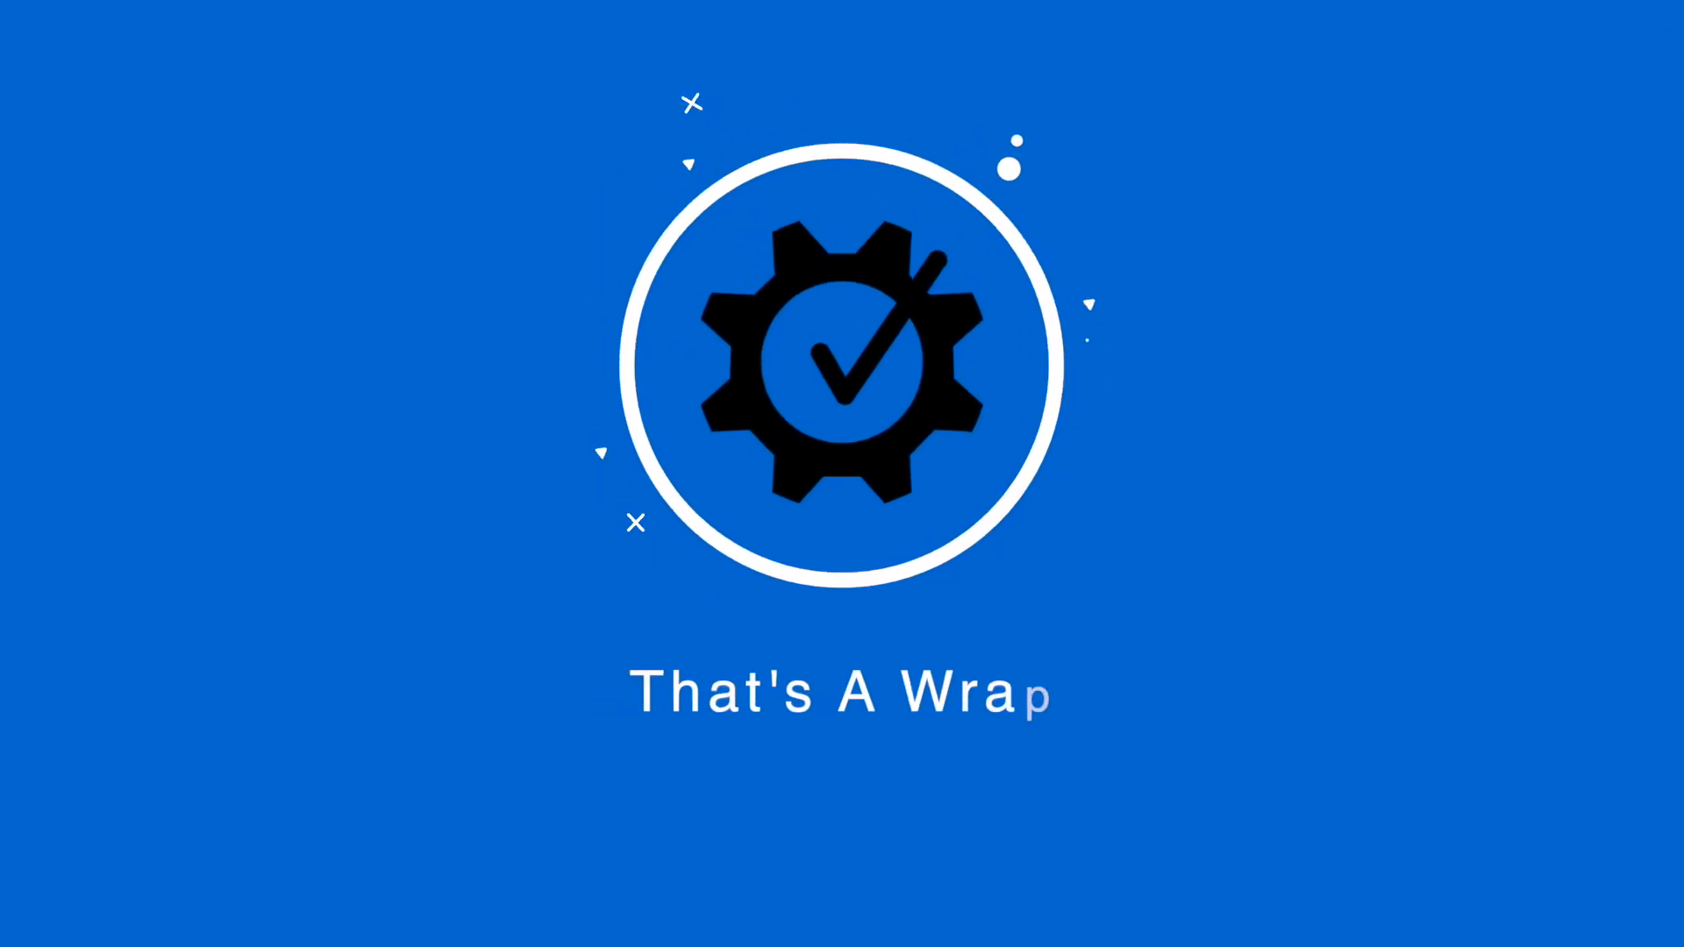